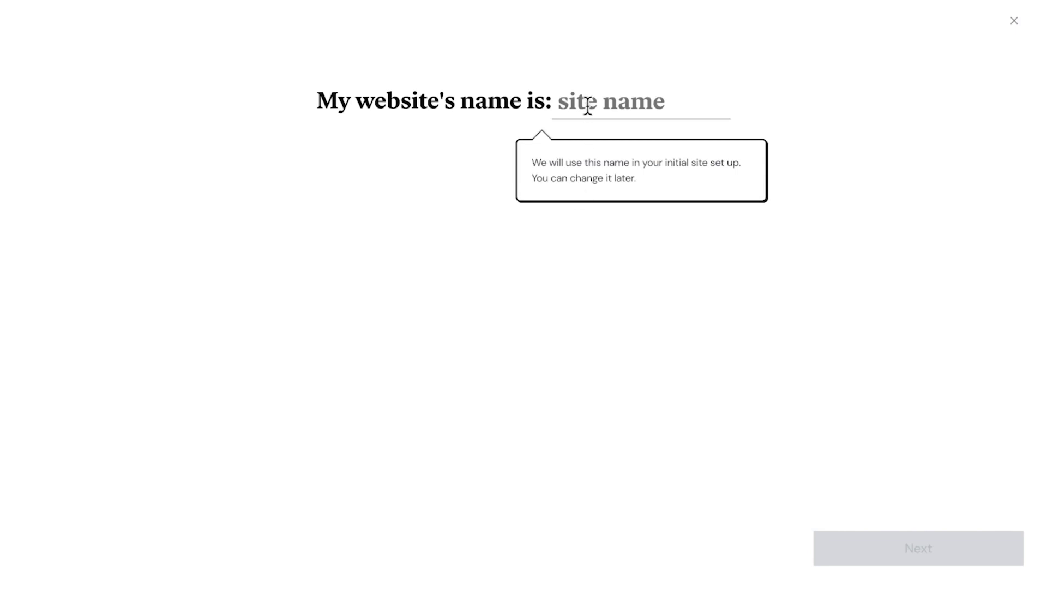
Enter 'Gabriel Cooks' as the new website's name and confirm it to finish setup
{"action": "left_click", "coordinate": [589, 106]}
{"action": "type", "text": "Gabriel Cooks"}
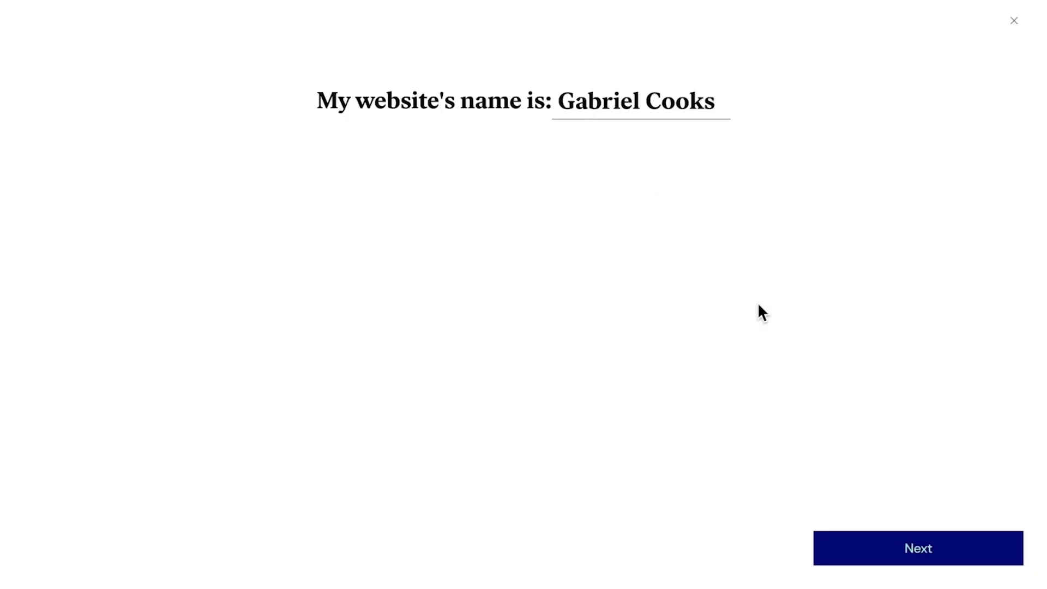
{"action": "left_click", "coordinate": [912, 548]}
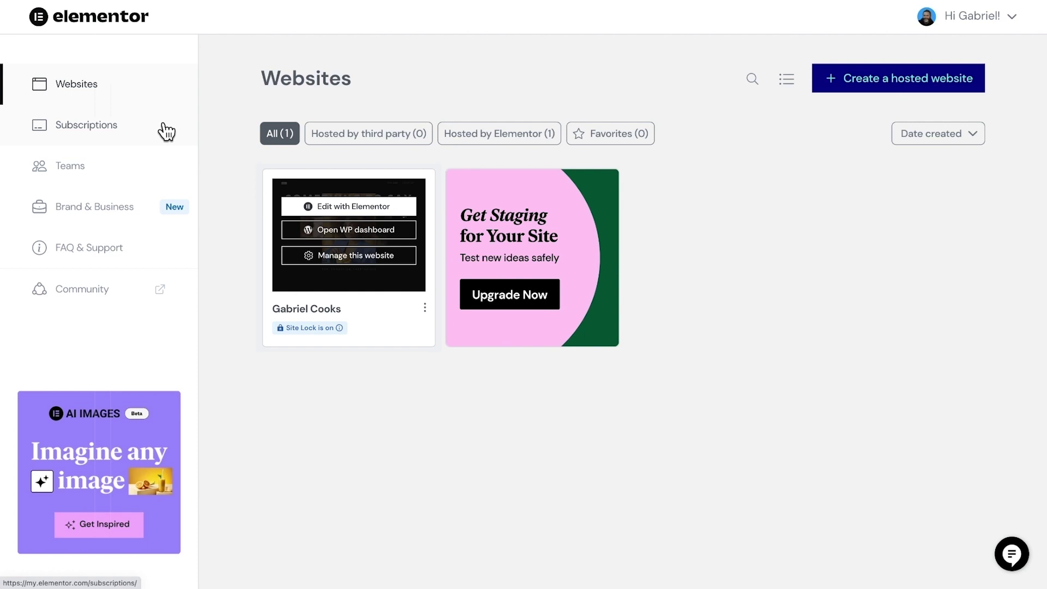
Glance at the account menu, then open the Gabriel Cooks website's management page
{"action": "left_click", "coordinate": [1010, 21]}
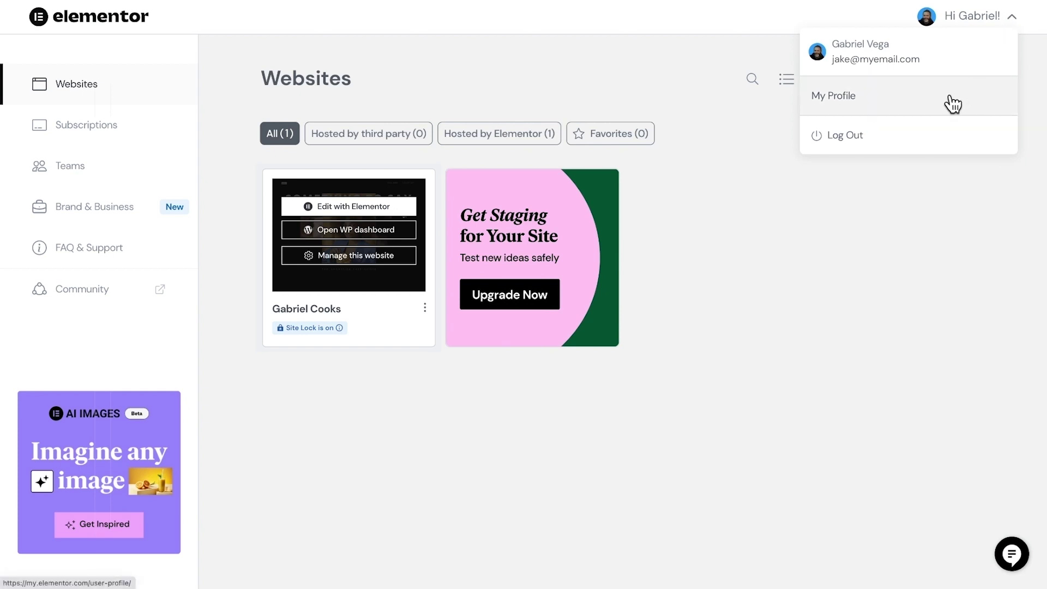
{"action": "left_click", "coordinate": [1031, 102]}
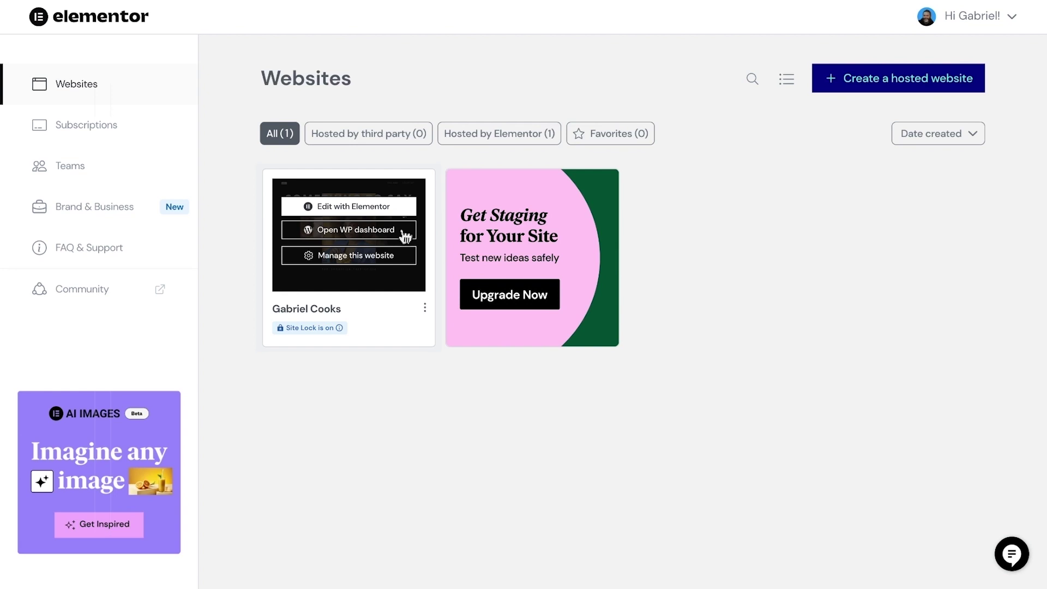
{"action": "left_click", "coordinate": [405, 260]}
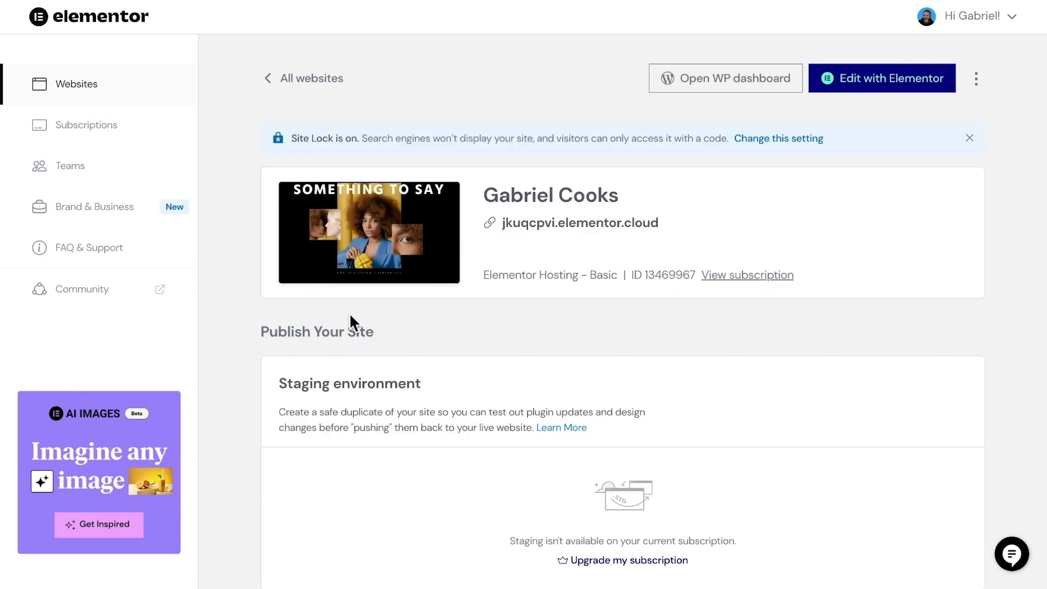
Scroll past the Domains, Site Lock and Backups sections to the website kit options
{"action": "scroll", "coordinate": [226, 306], "scroll_direction": "down", "scroll_amount": 5}
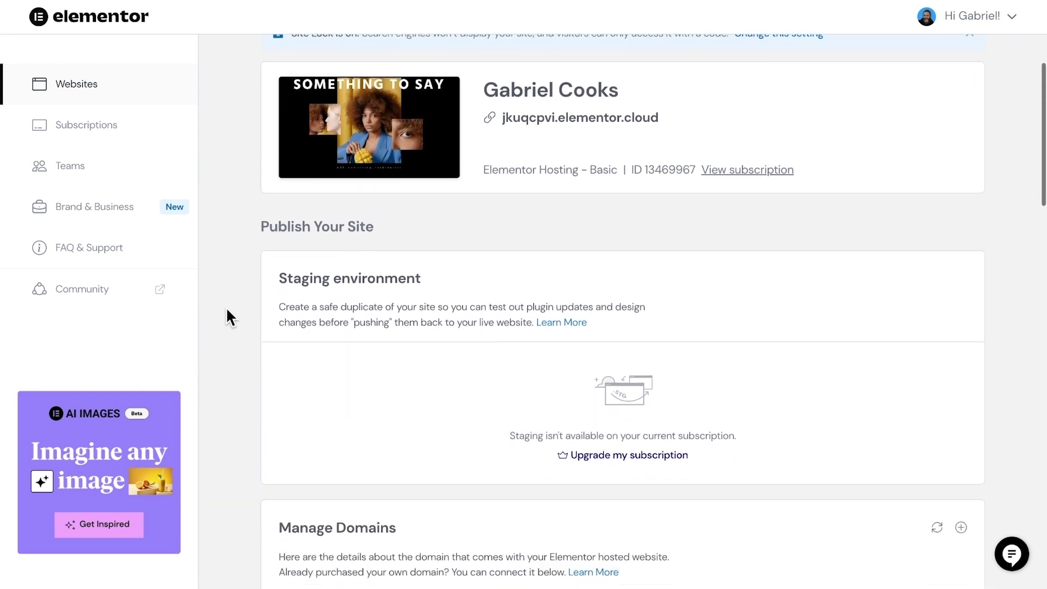
{"action": "scroll", "coordinate": [226, 309], "scroll_direction": "down", "scroll_amount": 5}
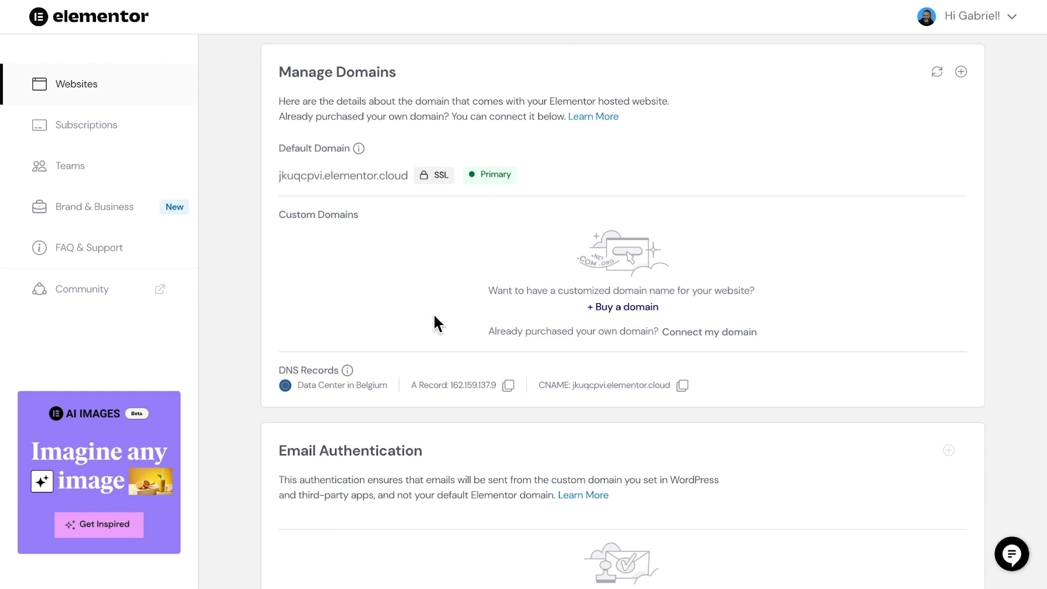
{"action": "scroll", "coordinate": [236, 315], "scroll_direction": "down", "scroll_amount": 7}
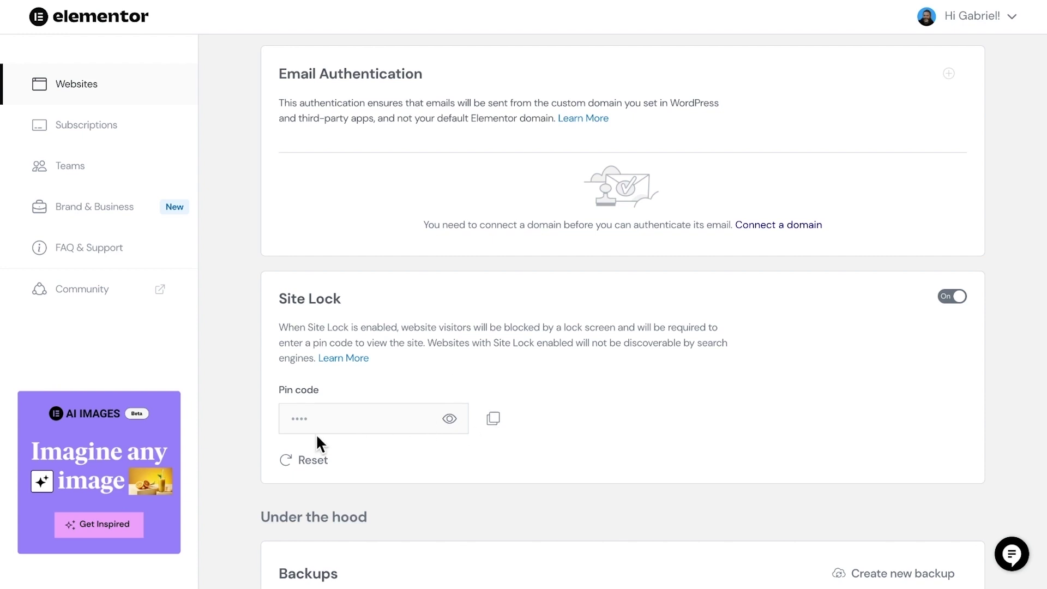
{"action": "scroll", "coordinate": [226, 429], "scroll_direction": "down", "scroll_amount": 7}
{"action": "scroll", "coordinate": [224, 424], "scroll_direction": "down", "scroll_amount": 1}
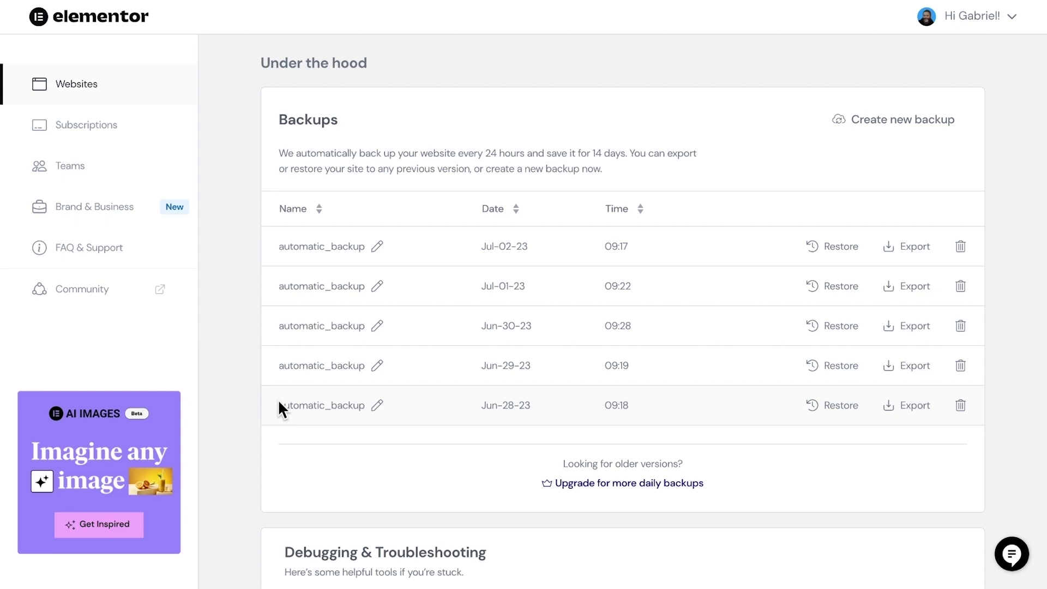
{"action": "scroll", "coordinate": [224, 404], "scroll_direction": "down", "scroll_amount": 3}
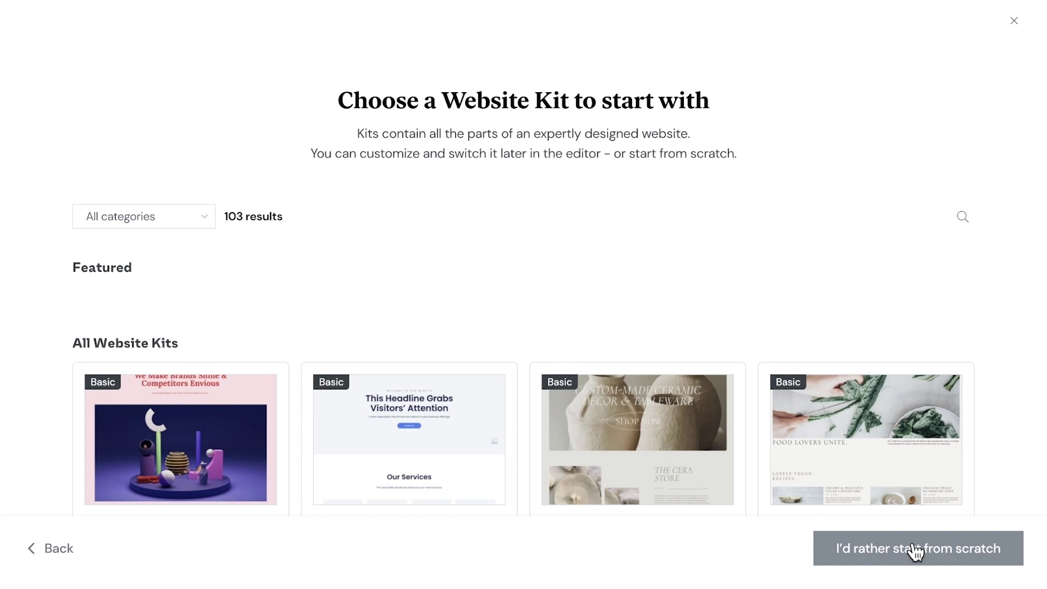
Search the website kits for 'blog' after checking the category list
{"action": "left_click", "coordinate": [202, 218]}
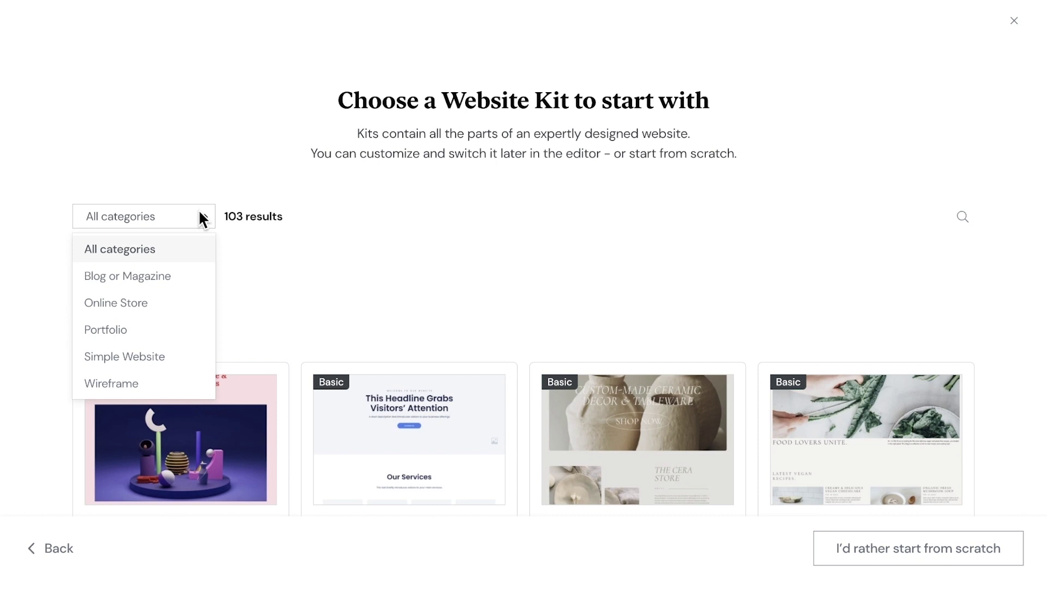
{"action": "left_click", "coordinate": [419, 235]}
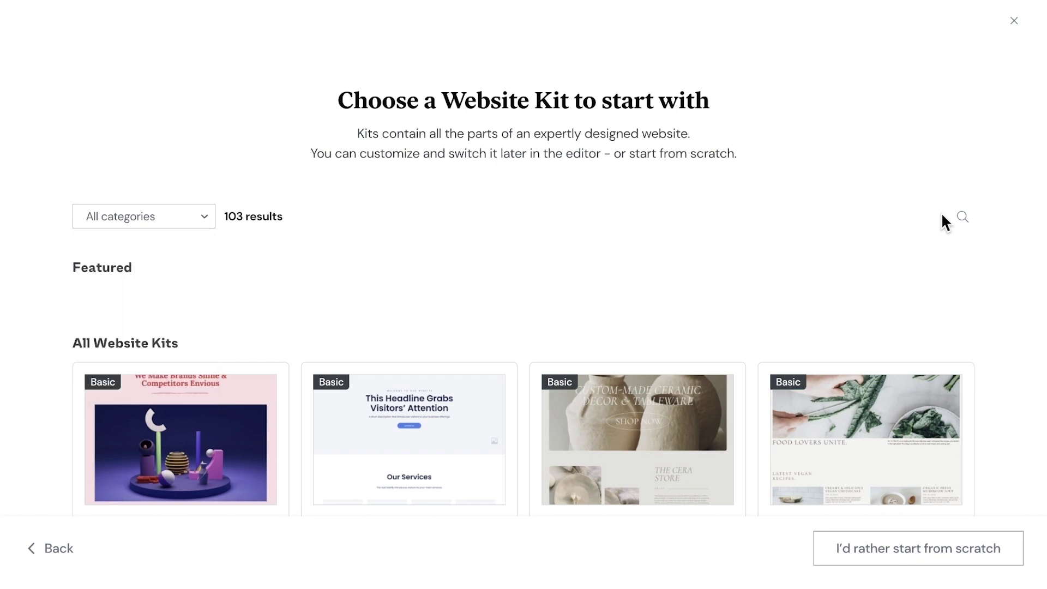
{"action": "left_click", "coordinate": [962, 217]}
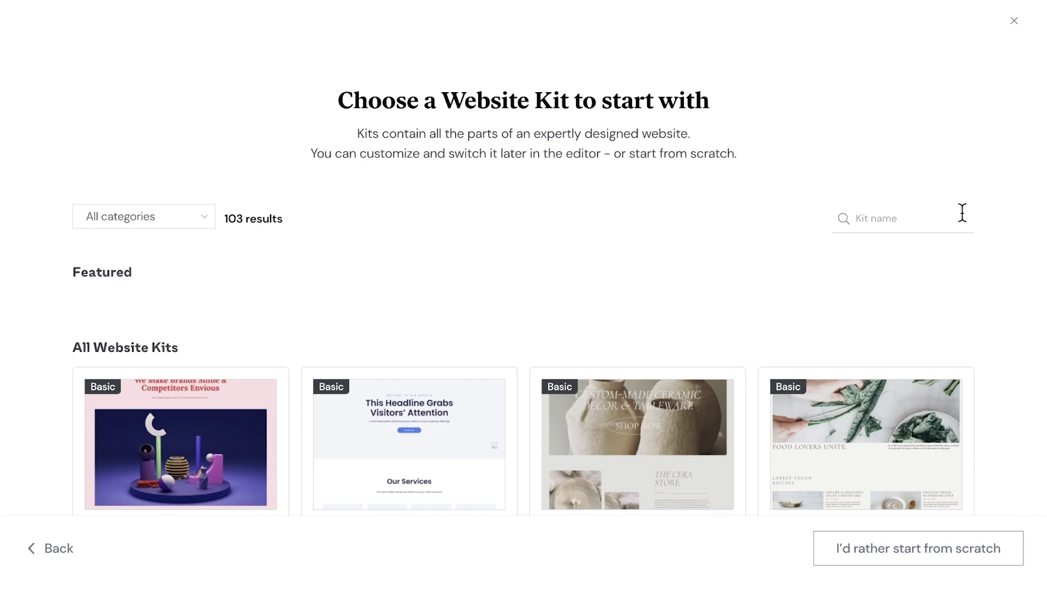
{"action": "type", "text": "blog"}
{"action": "scroll", "coordinate": [733, 230], "scroll_direction": "down", "scroll_amount": 4}
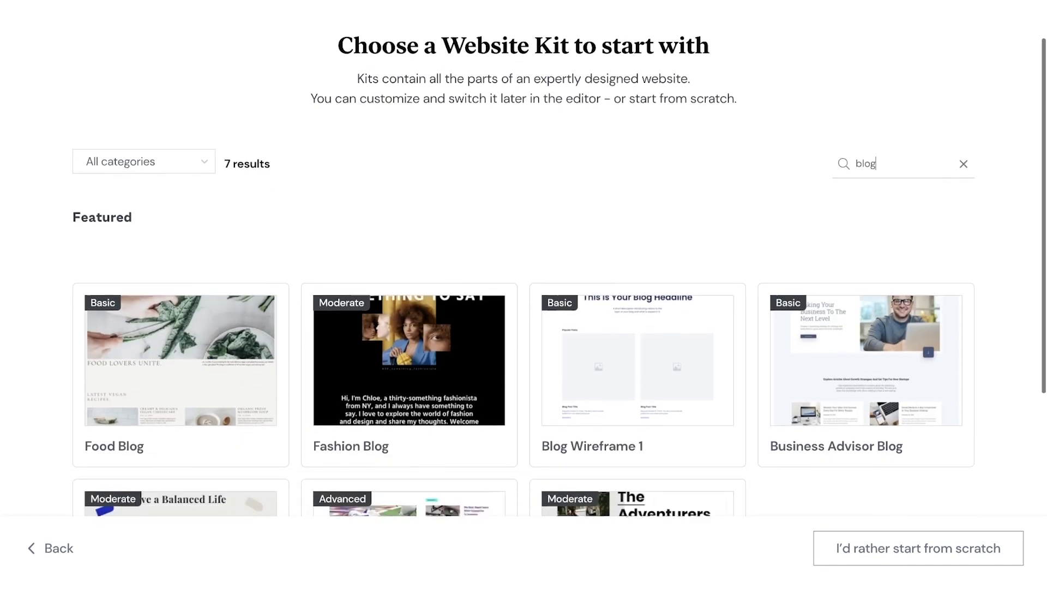
Preview the Fashion Blog kit's contents and build the site from it
{"action": "mouse_move", "coordinate": [497, 227]}
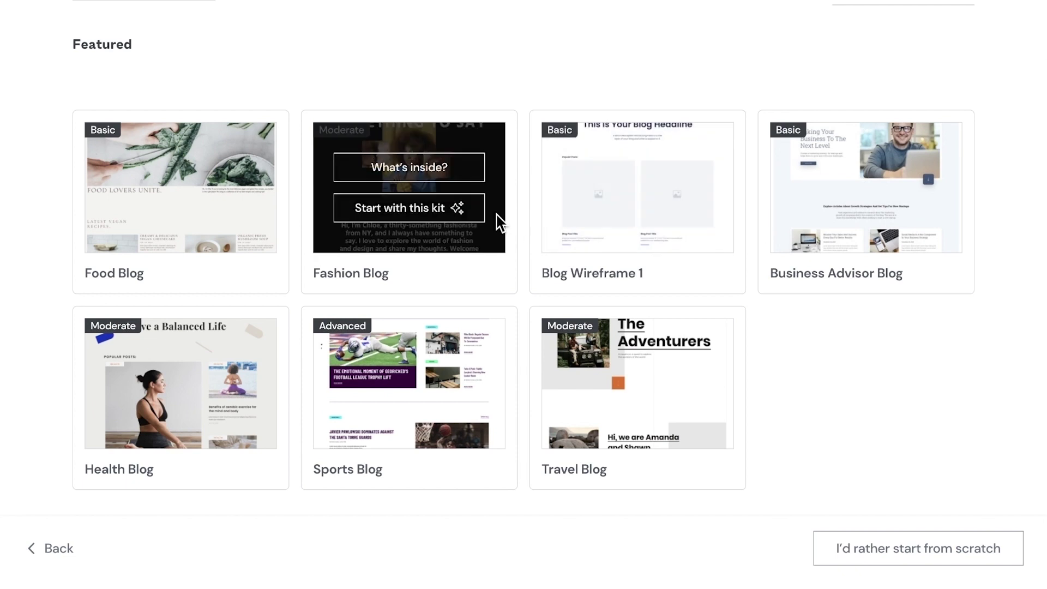
{"action": "left_click", "coordinate": [446, 169]}
{"action": "scroll", "coordinate": [927, 224], "scroll_direction": "down", "scroll_amount": 1}
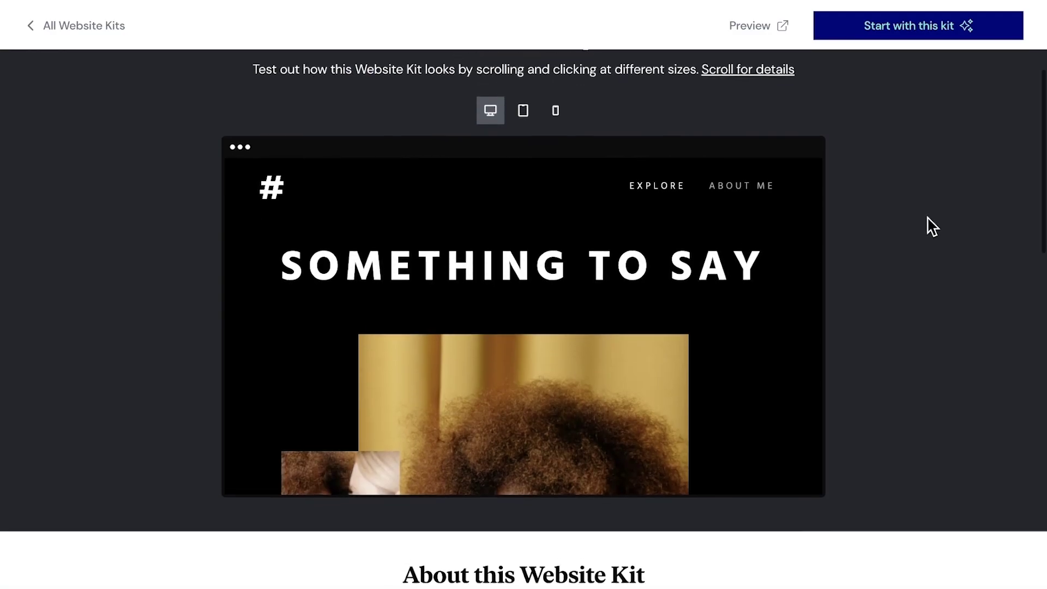
{"action": "scroll", "coordinate": [932, 226], "scroll_direction": "down", "scroll_amount": 5}
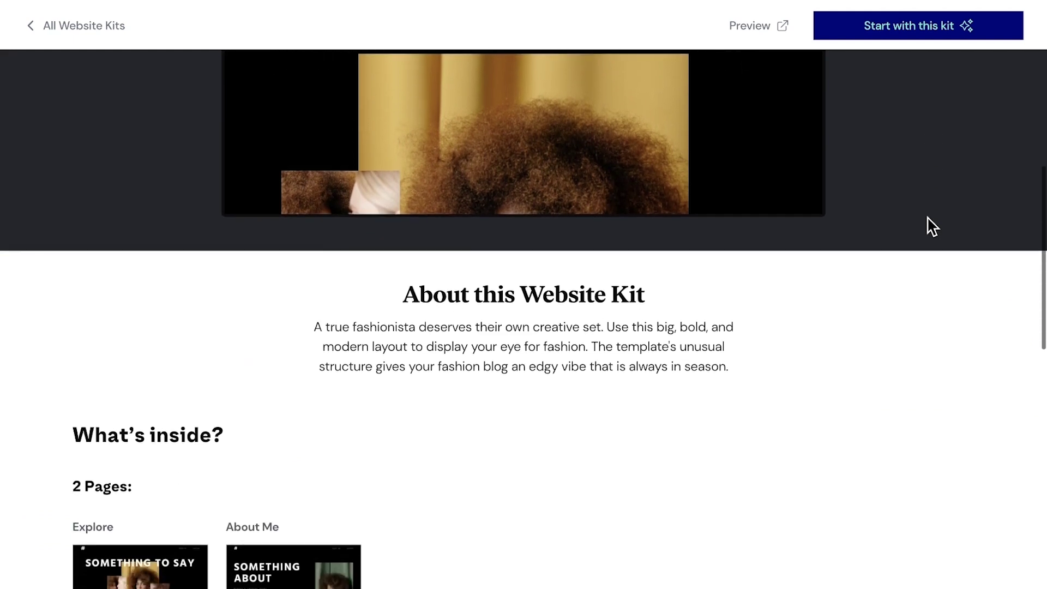
{"action": "scroll", "coordinate": [931, 226], "scroll_direction": "down", "scroll_amount": 5}
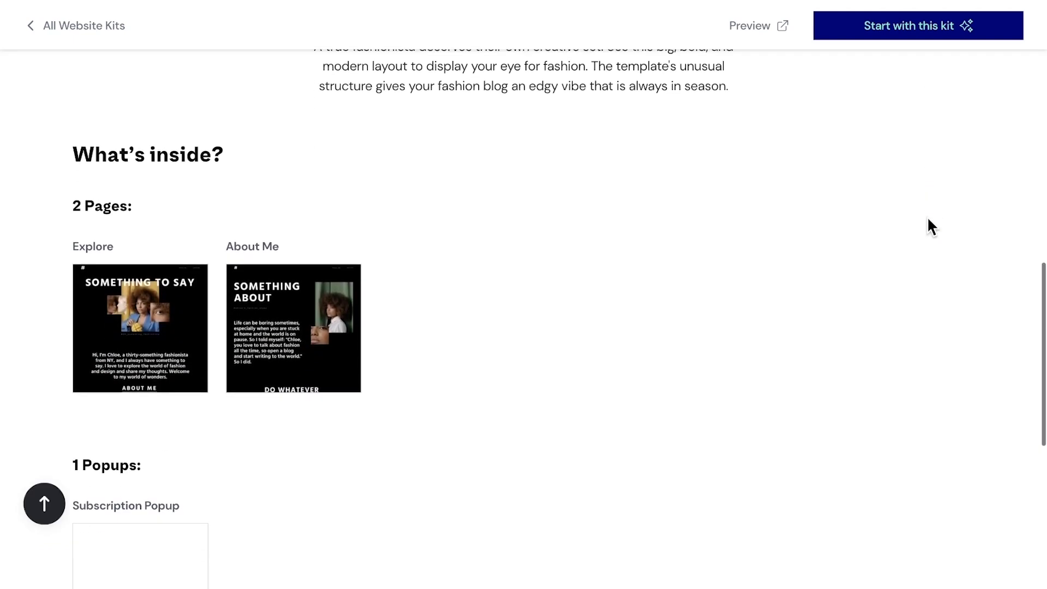
{"action": "scroll", "coordinate": [927, 217], "scroll_direction": "down", "scroll_amount": 5}
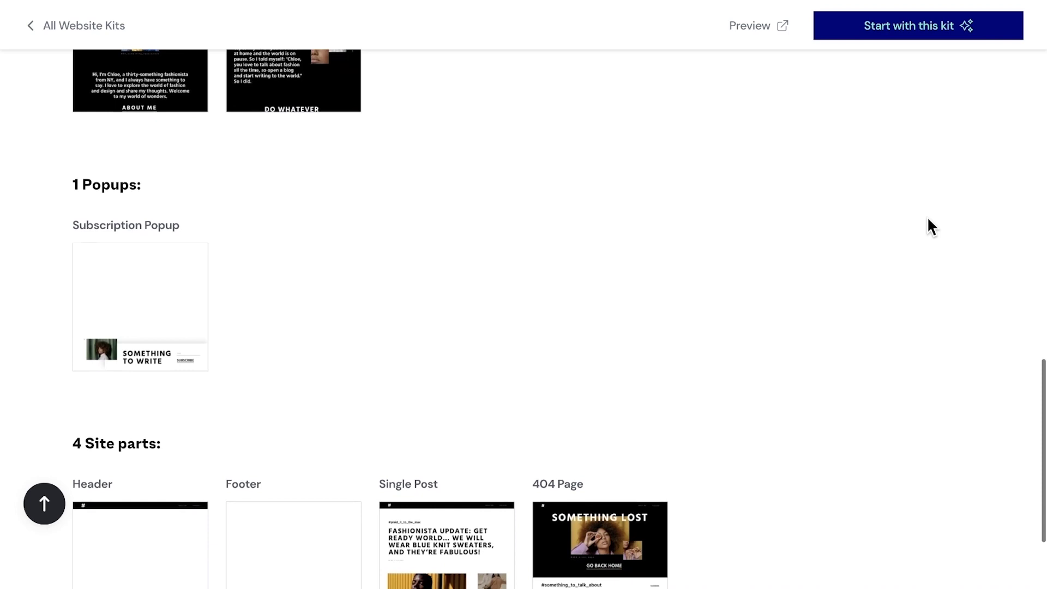
{"action": "scroll", "coordinate": [927, 216], "scroll_direction": "down", "scroll_amount": 3}
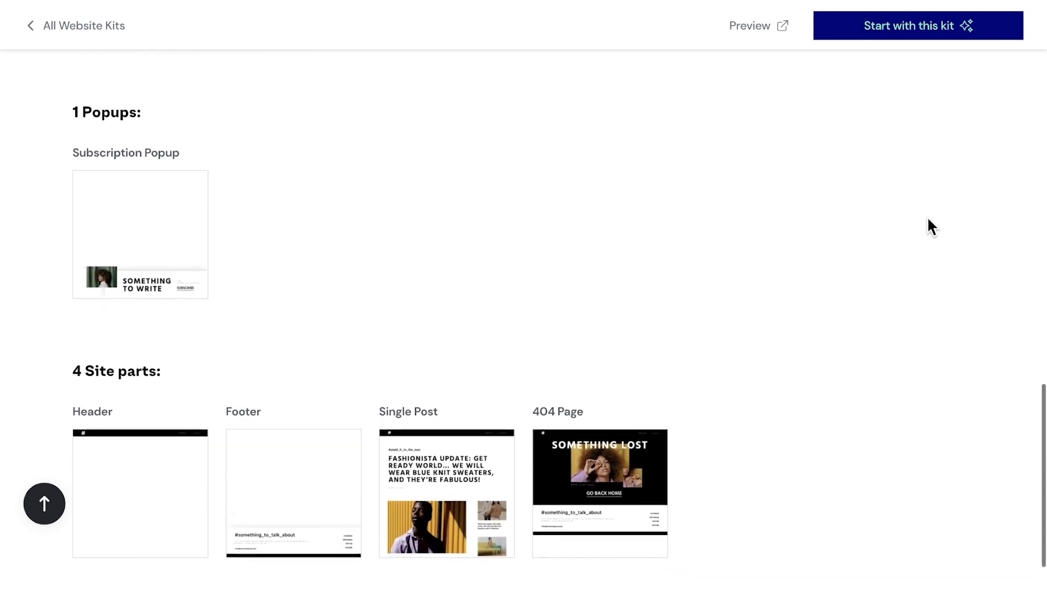
{"action": "left_click", "coordinate": [921, 27]}
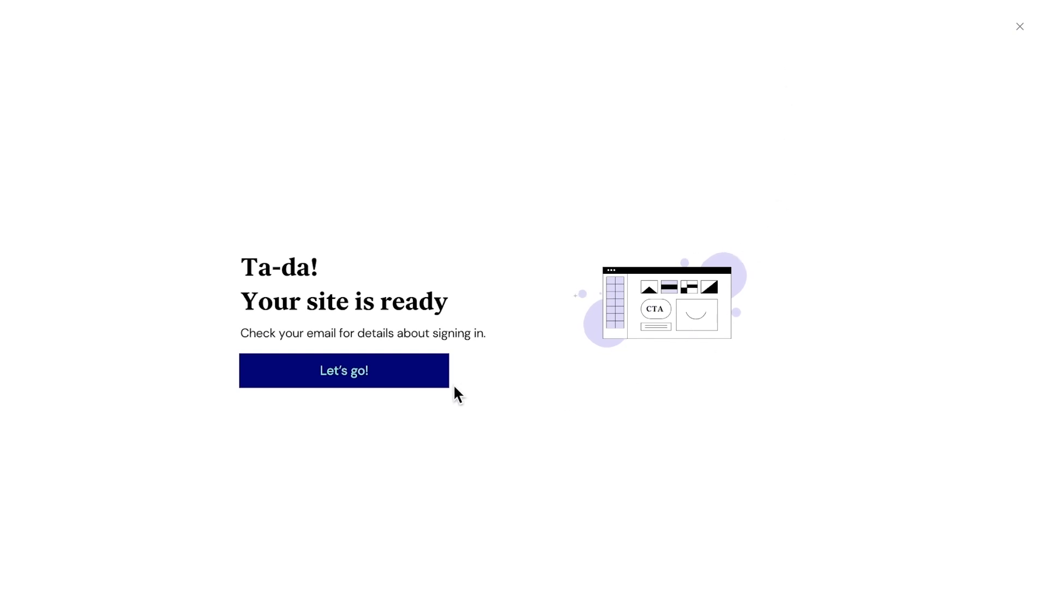
Launch the new Fashion Blog site in the Elementor editor
{"action": "left_click", "coordinate": [405, 372]}
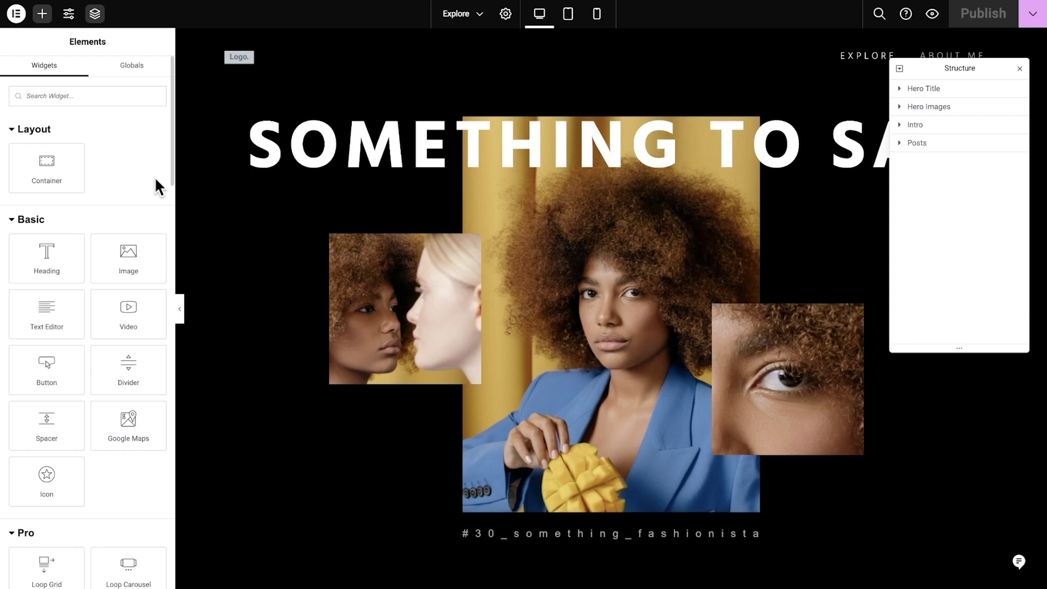
Exit the Elementor editor to the WordPress Dashboard via the logo menu
{"action": "left_click", "coordinate": [17, 16]}
{"action": "left_click", "coordinate": [128, 158]}
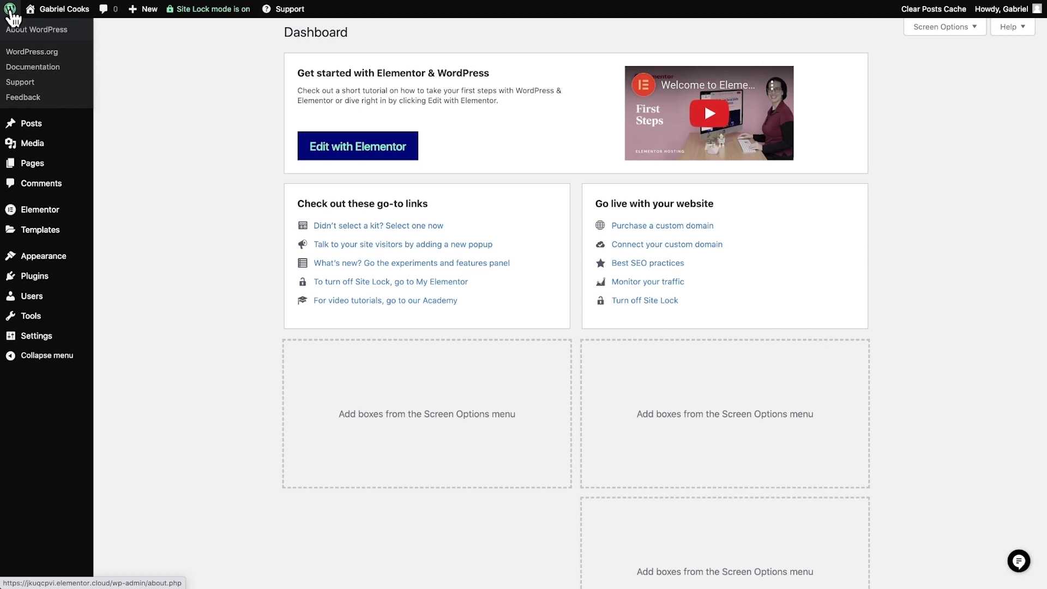
Visit the live site's front page, then return to the admin dashboard
{"action": "mouse_move", "coordinate": [63, 18]}
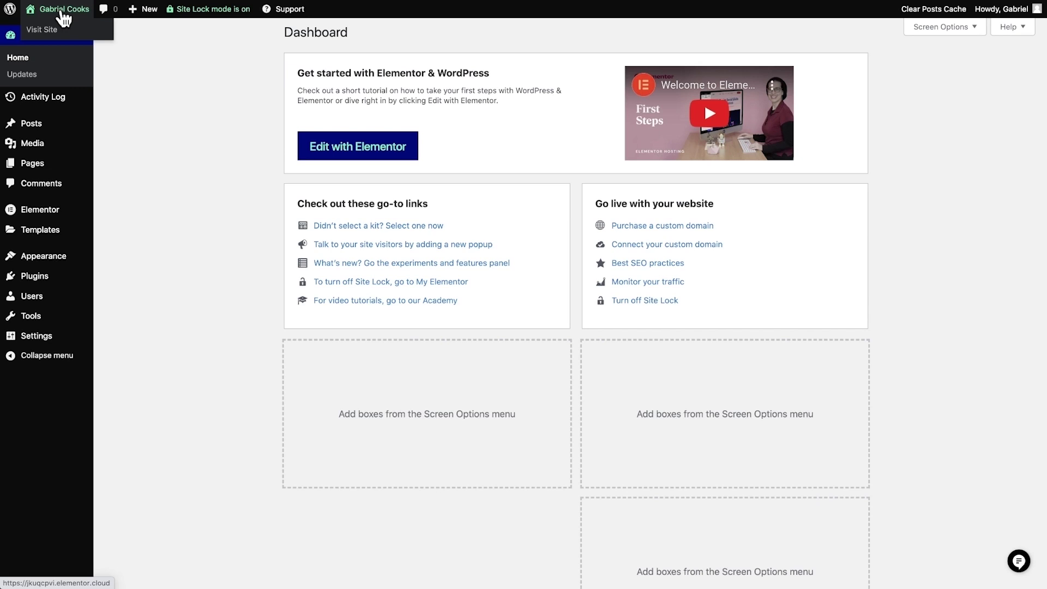
{"action": "left_click", "coordinate": [64, 9]}
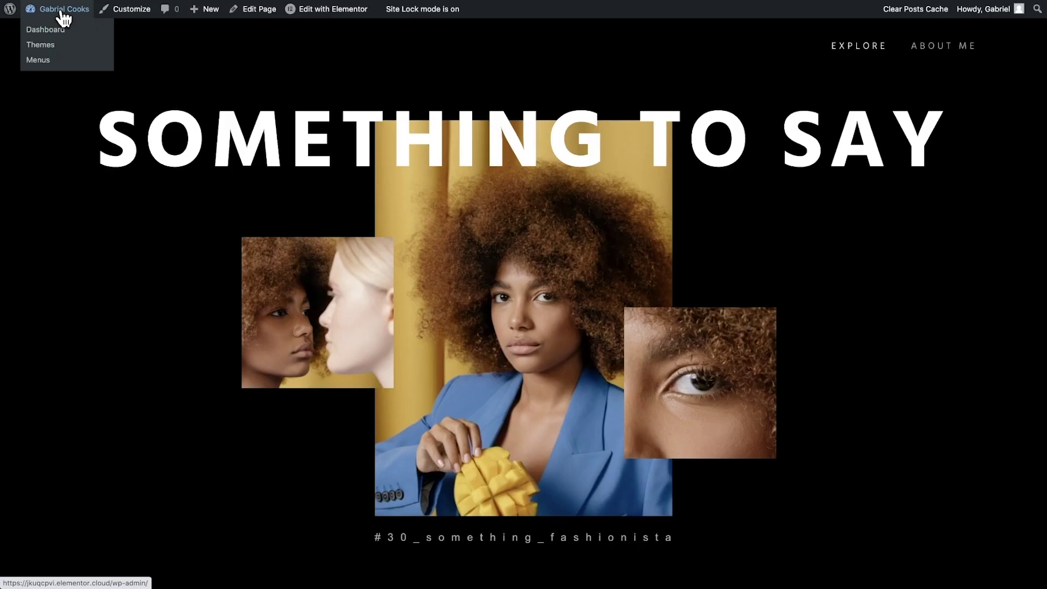
{"action": "left_click", "coordinate": [62, 13]}
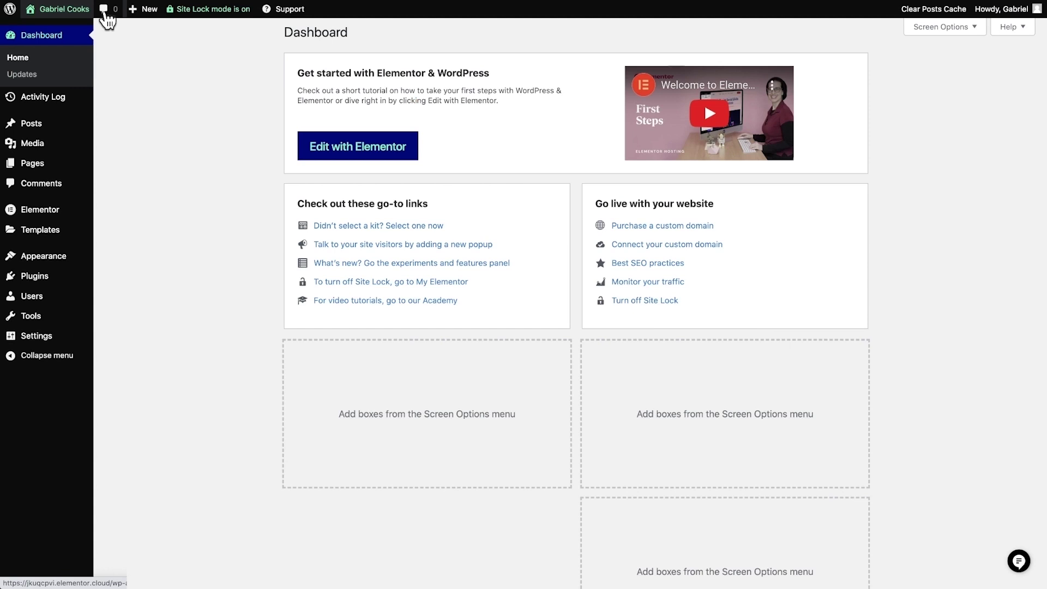
Check the New and Support menus and support chat, then show All Posts
{"action": "mouse_move", "coordinate": [145, 10]}
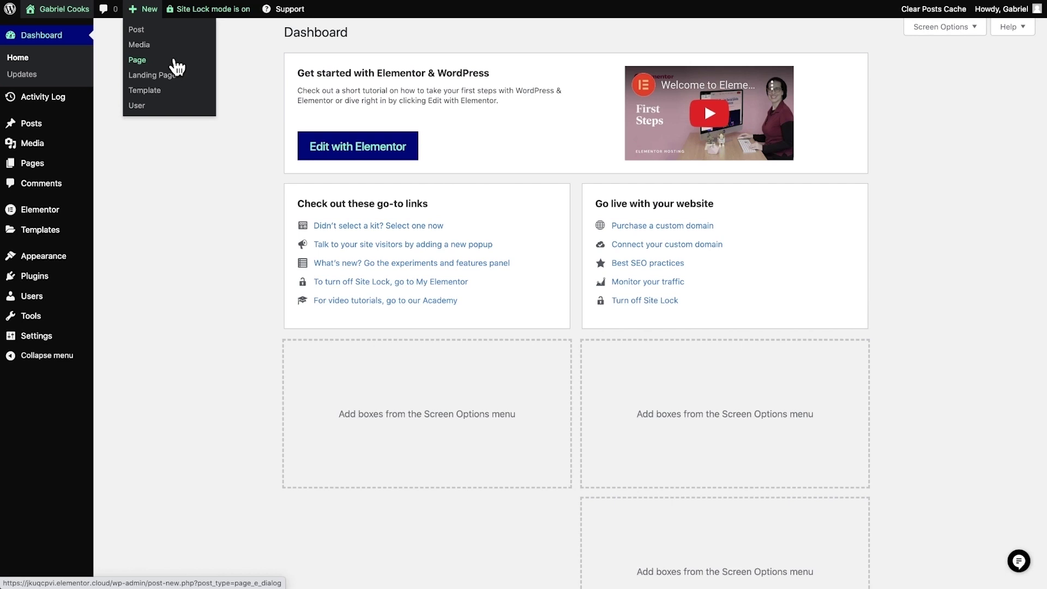
{"action": "mouse_move", "coordinate": [286, 9]}
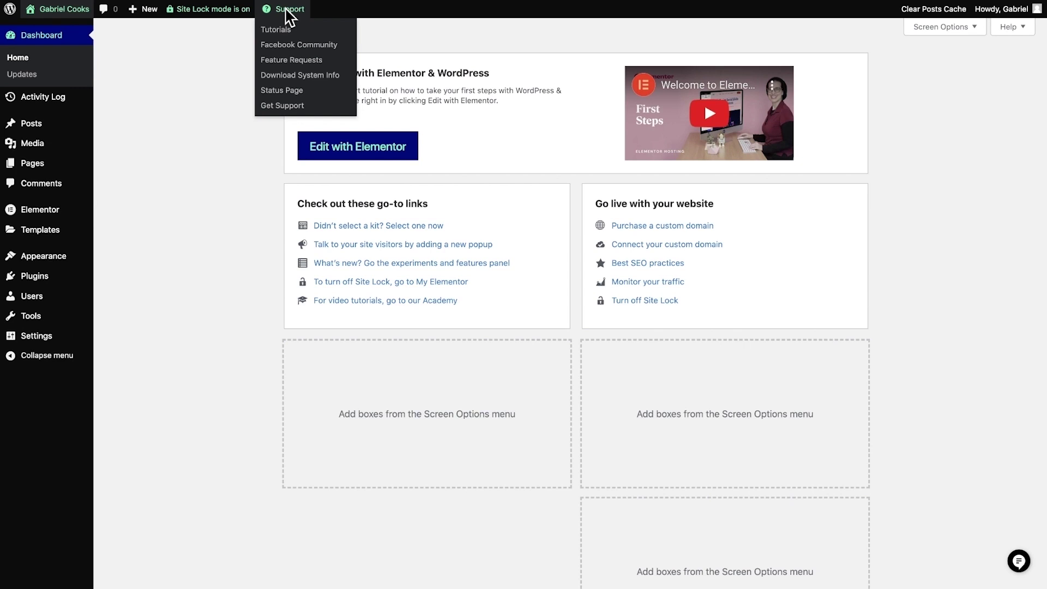
{"action": "left_click", "coordinate": [1018, 557]}
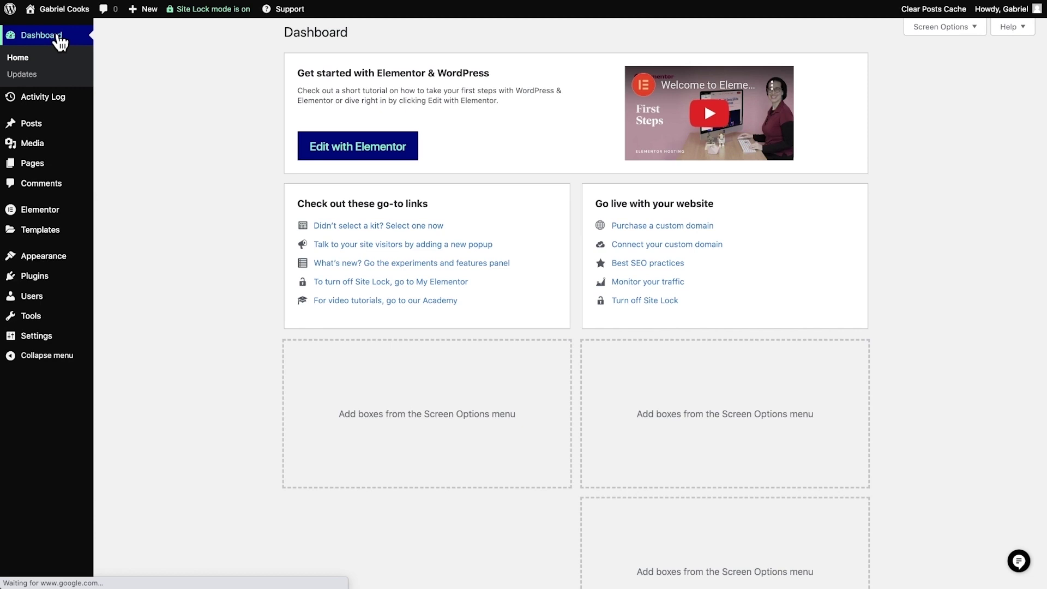
{"action": "left_click", "coordinate": [61, 129]}
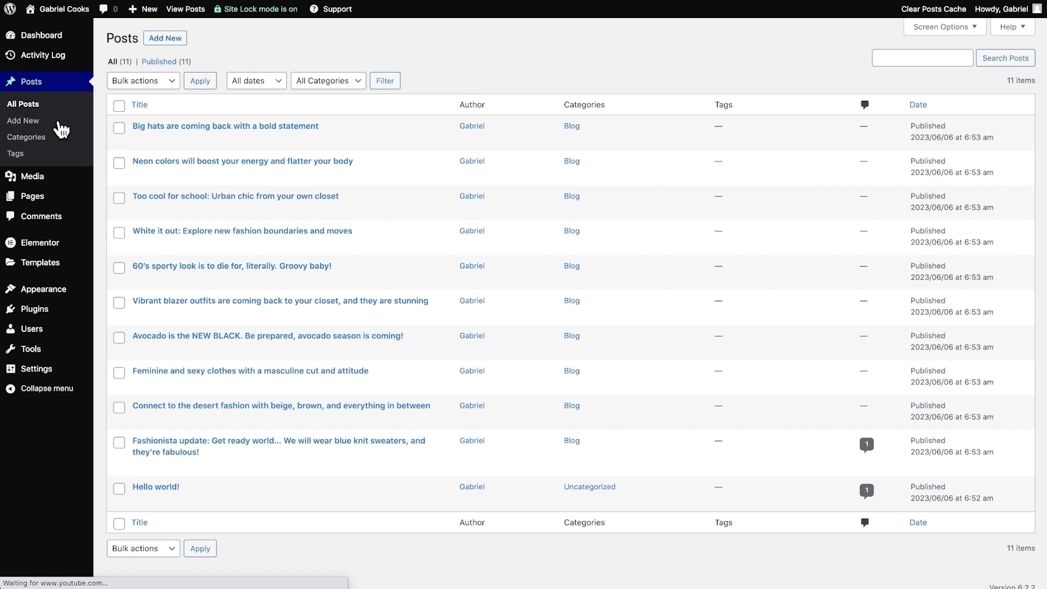
Switch to the Pages list showing About Me, Explore and Sample Home Page
{"action": "scroll", "coordinate": [61, 129], "scroll_direction": "down", "scroll_amount": 1}
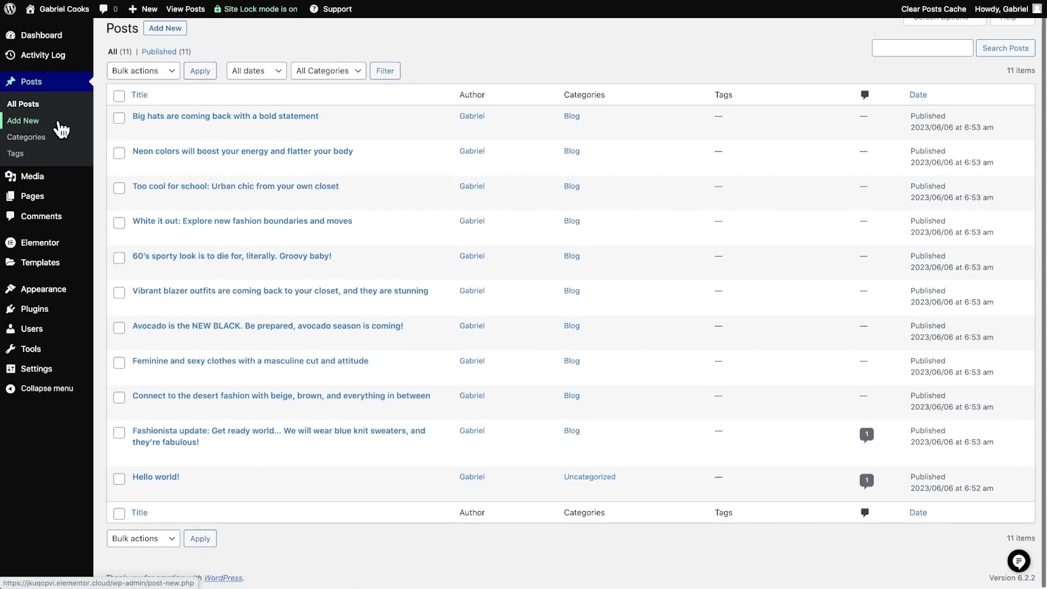
{"action": "scroll", "coordinate": [62, 124], "scroll_direction": "up", "scroll_amount": 1}
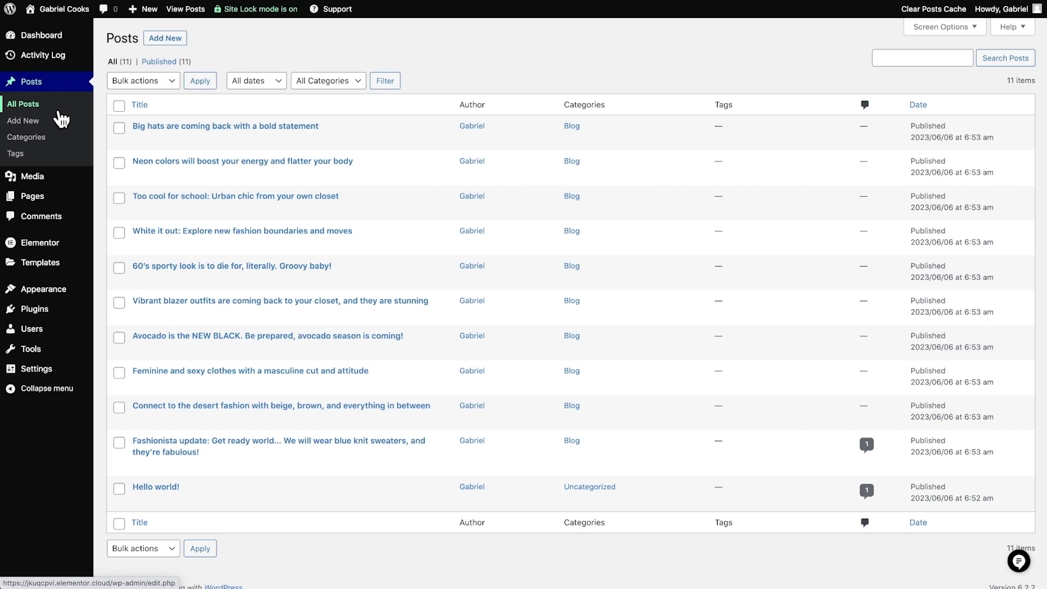
{"action": "mouse_move", "coordinate": [62, 183]}
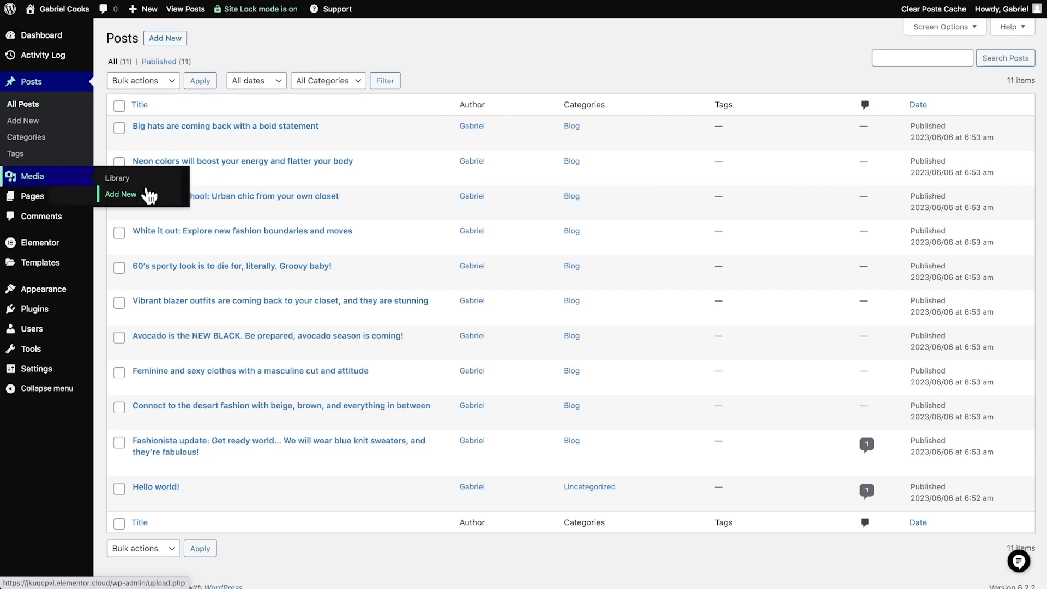
{"action": "left_click", "coordinate": [62, 200]}
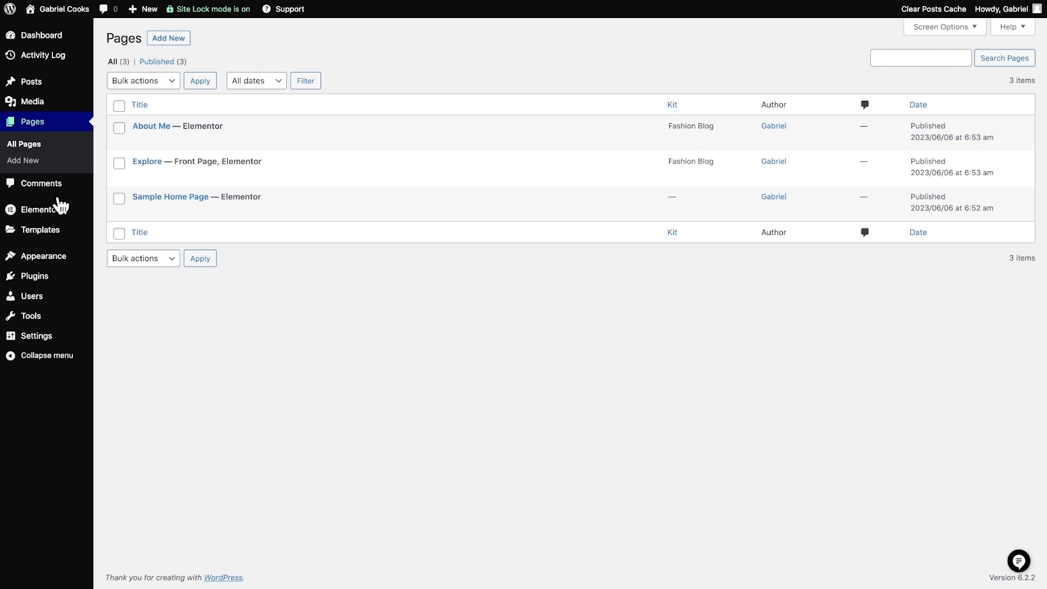
{"action": "mouse_move", "coordinate": [69, 217]}
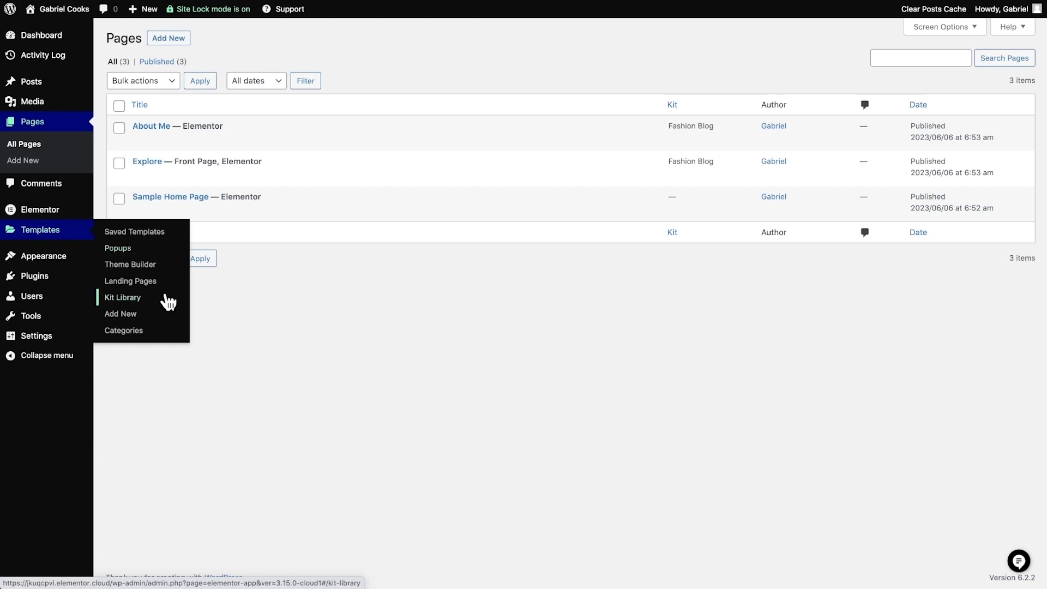
{"action": "mouse_move", "coordinate": [67, 263]}
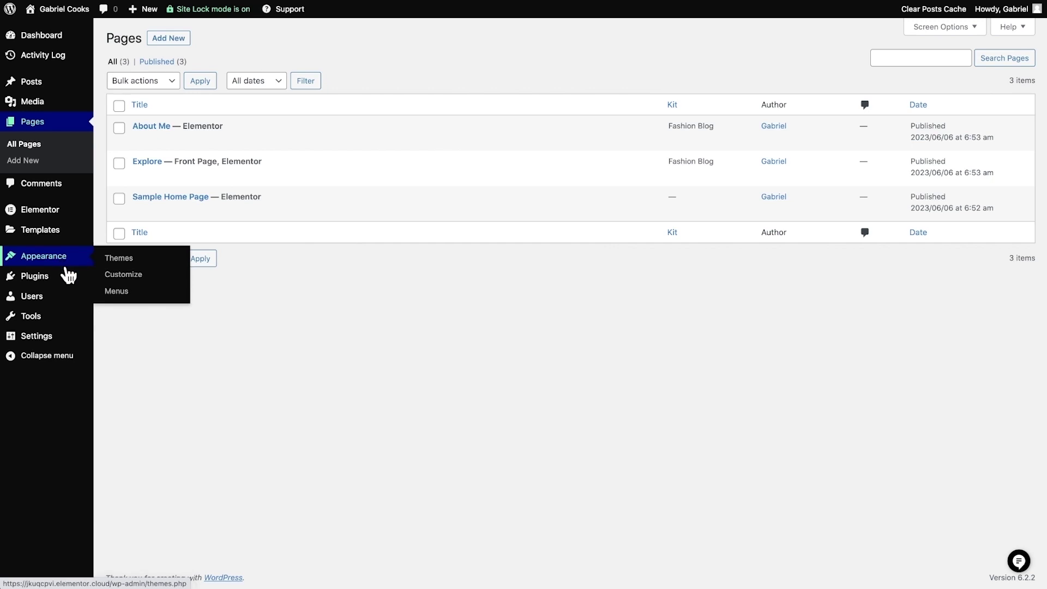
{"action": "mouse_move", "coordinate": [68, 282]}
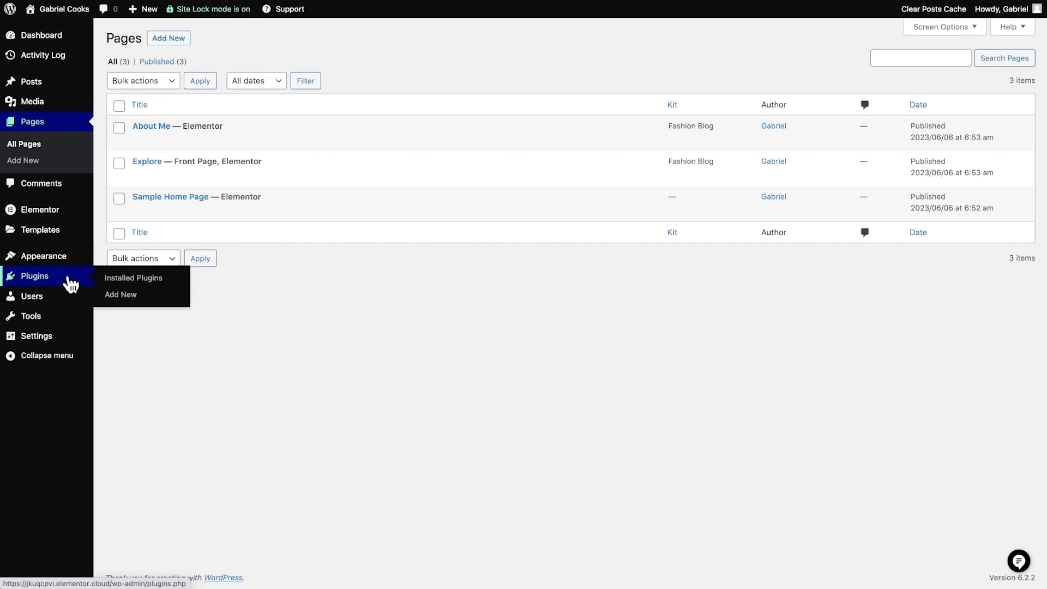
{"action": "mouse_move", "coordinate": [62, 303]}
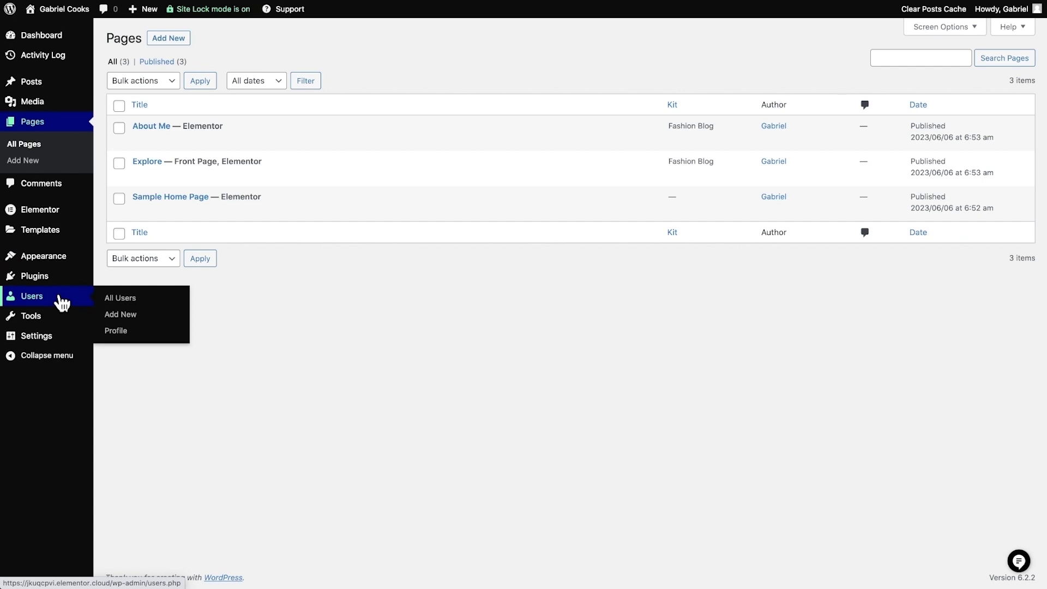
{"action": "mouse_move", "coordinate": [62, 324]}
{"action": "mouse_move", "coordinate": [71, 343]}
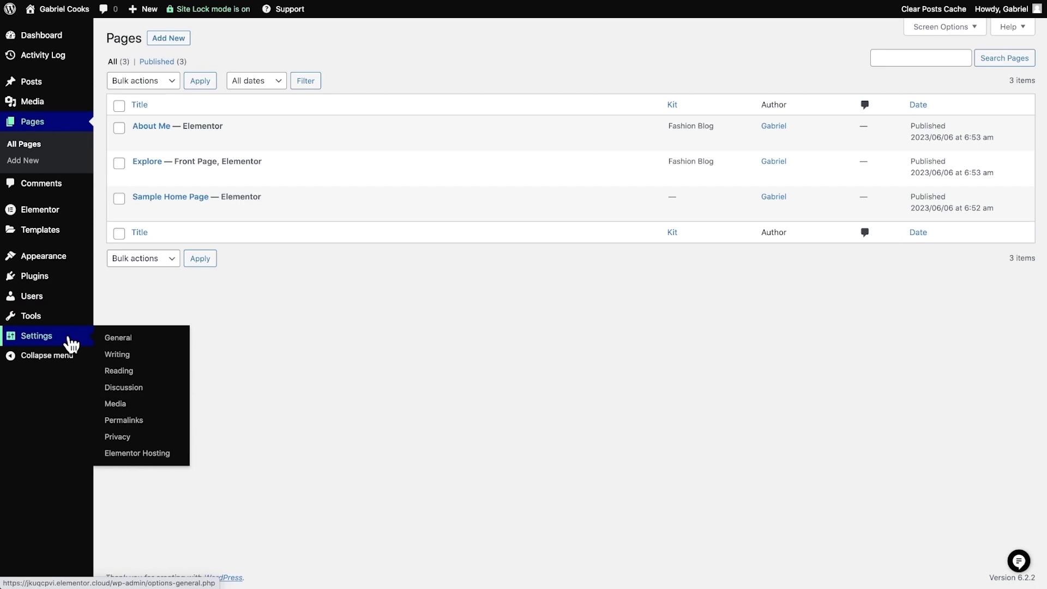
Edit the Explore page with Elementor and bring up the editor's main menu
{"action": "left_click", "coordinate": [157, 177]}
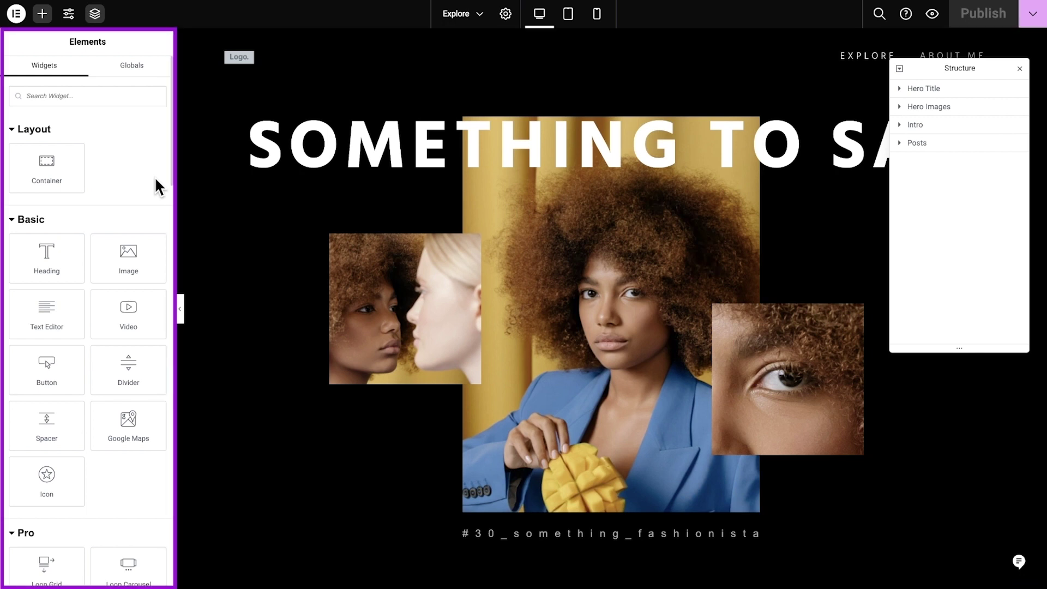
{"action": "left_click", "coordinate": [17, 14]}
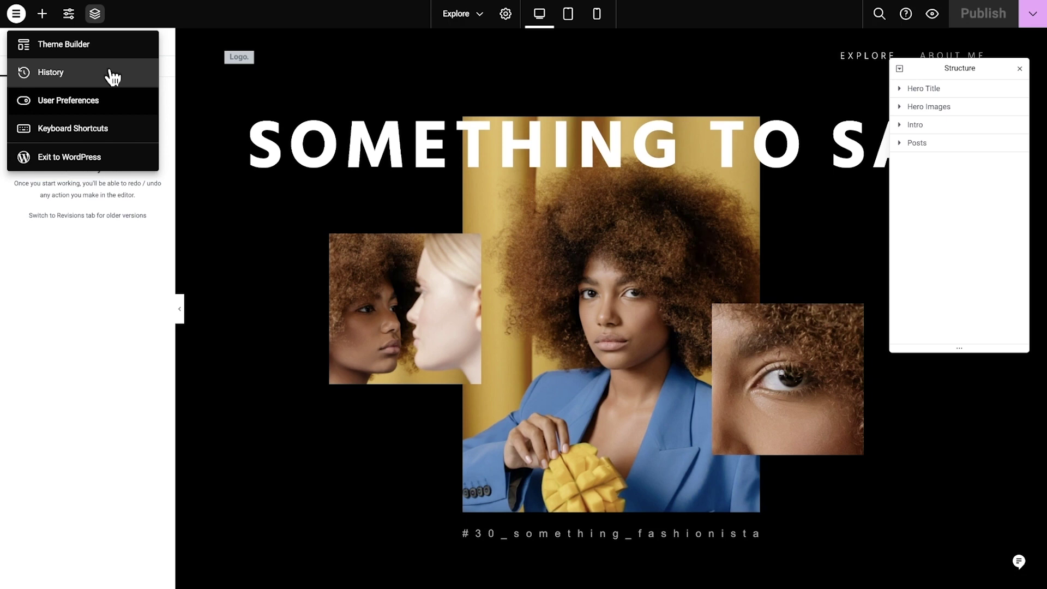
Review History and Revisions, then show User Preferences (Auto Detect theme, panel width 300)
{"action": "left_click", "coordinate": [112, 78]}
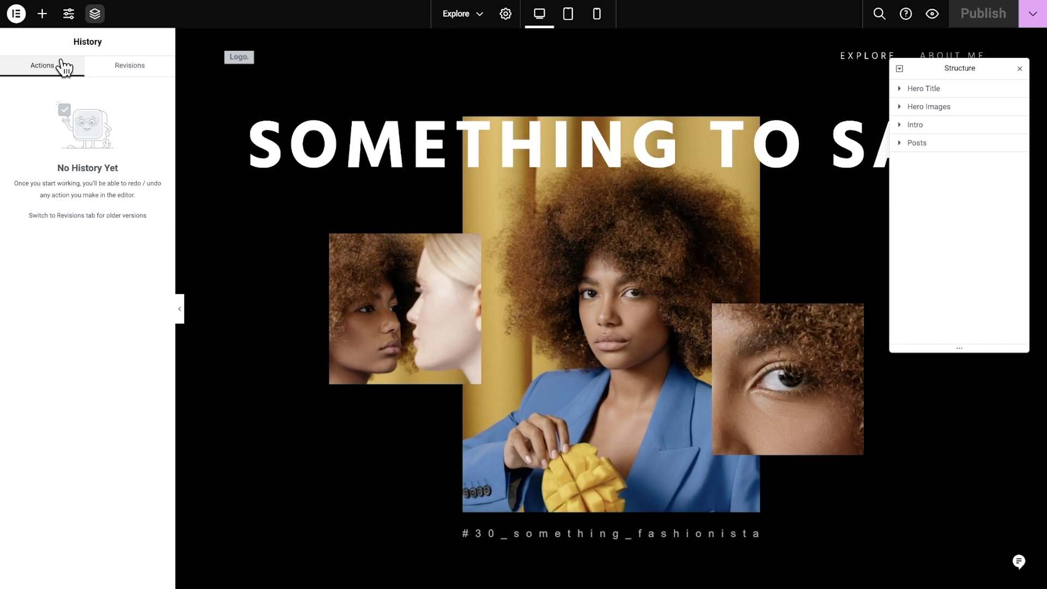
{"action": "left_click", "coordinate": [104, 72]}
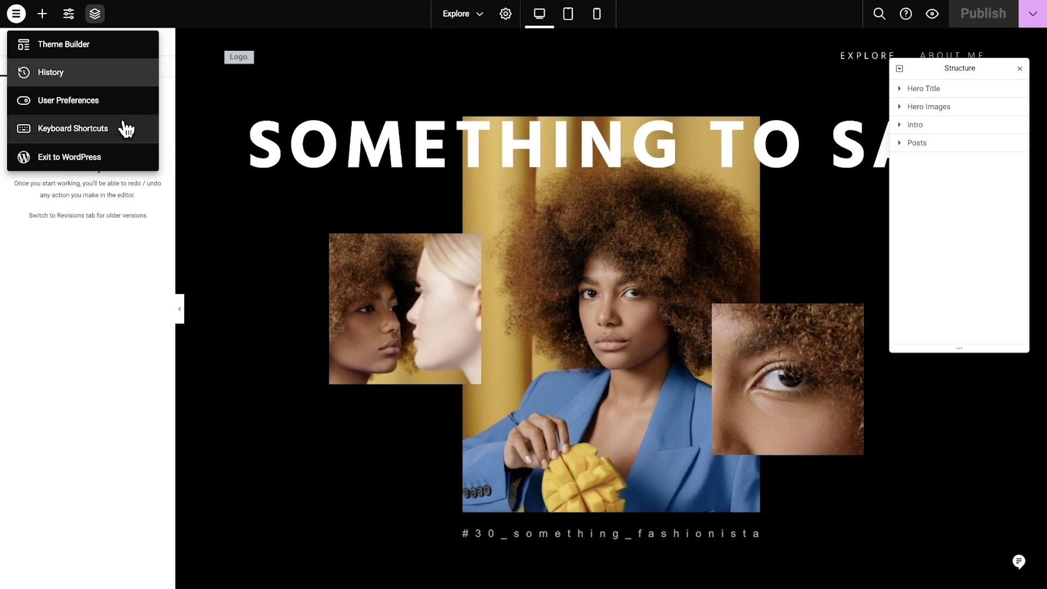
{"action": "left_click", "coordinate": [121, 102]}
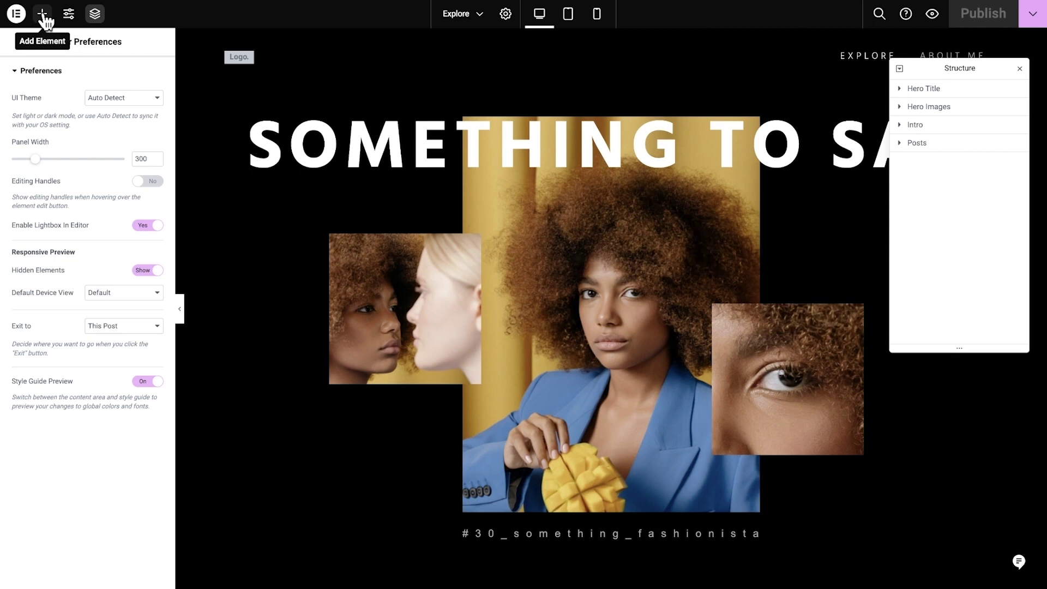
Look at Site Settings, return to the widget list, and show the page structure with Hero Title, Hero Images, Intro and Posts
{"action": "left_click", "coordinate": [42, 14]}
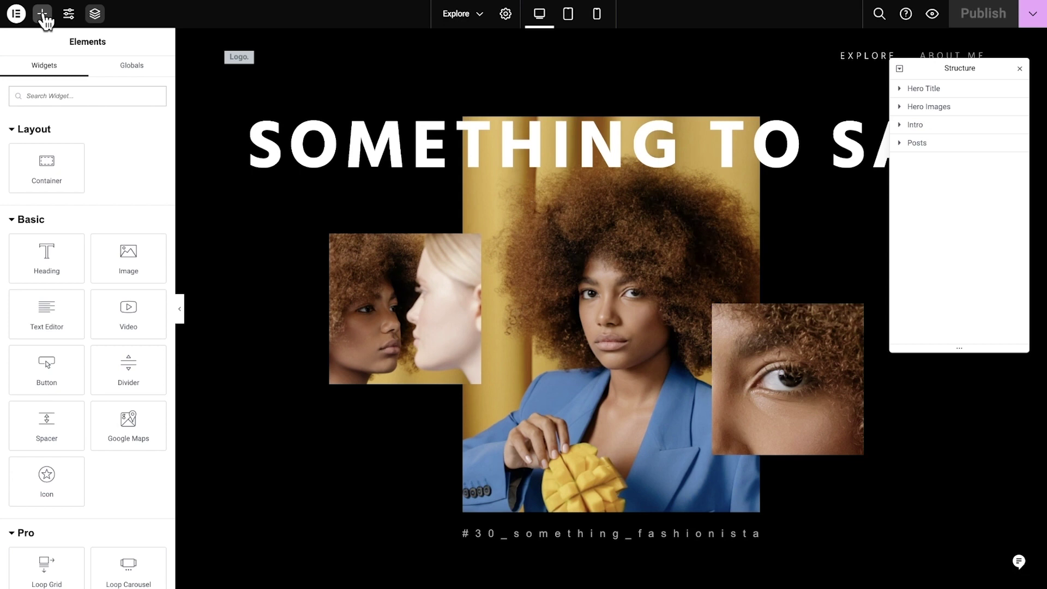
{"action": "left_click", "coordinate": [69, 15]}
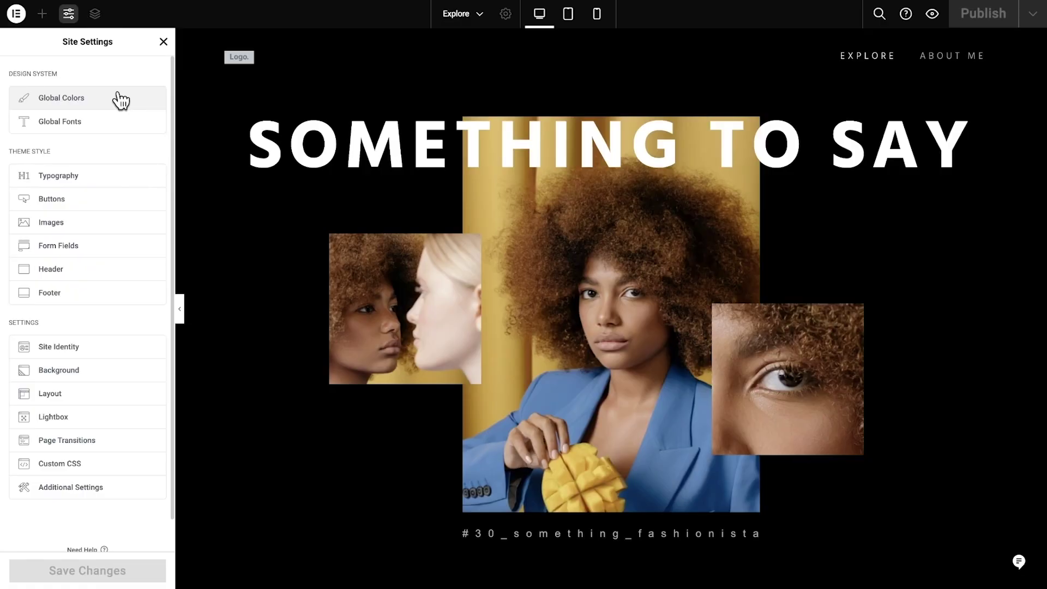
{"action": "left_click", "coordinate": [96, 18]}
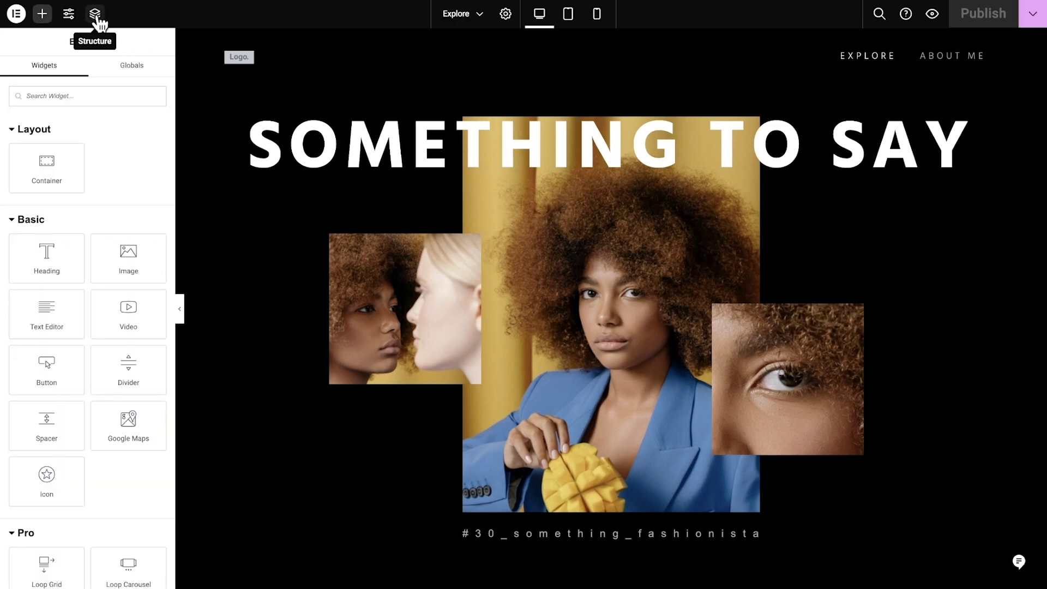
{"action": "left_click", "coordinate": [96, 17]}
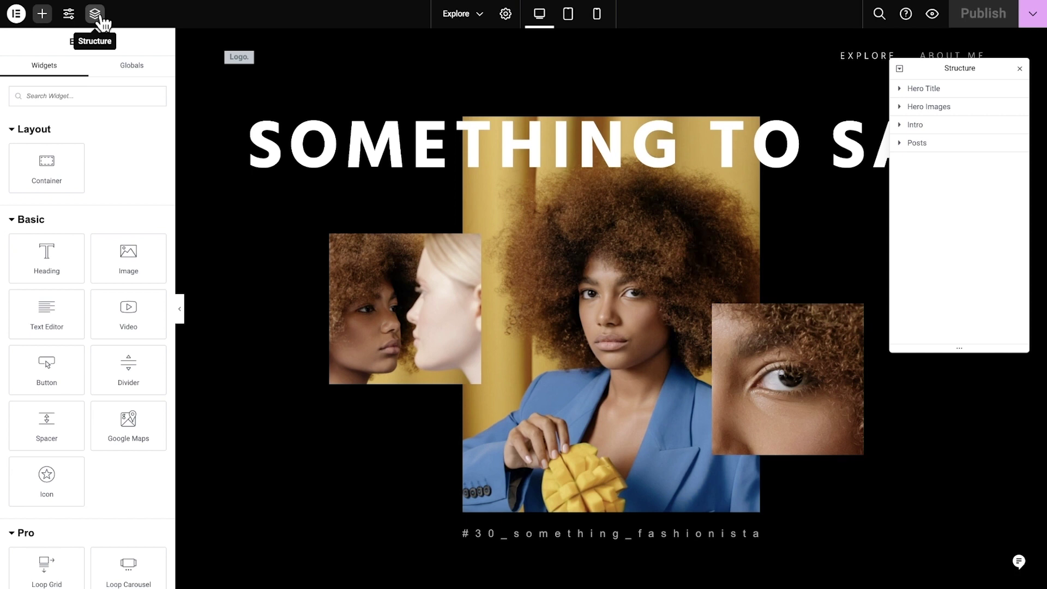
{"action": "left_click", "coordinate": [480, 22]}
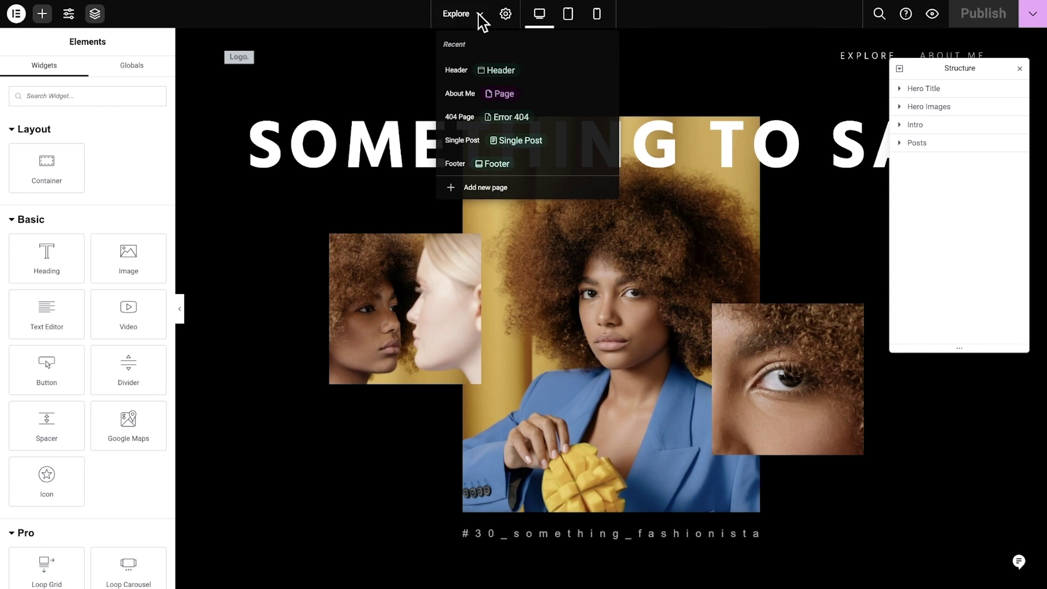
{"action": "left_click", "coordinate": [480, 22]}
{"action": "left_click", "coordinate": [879, 16]}
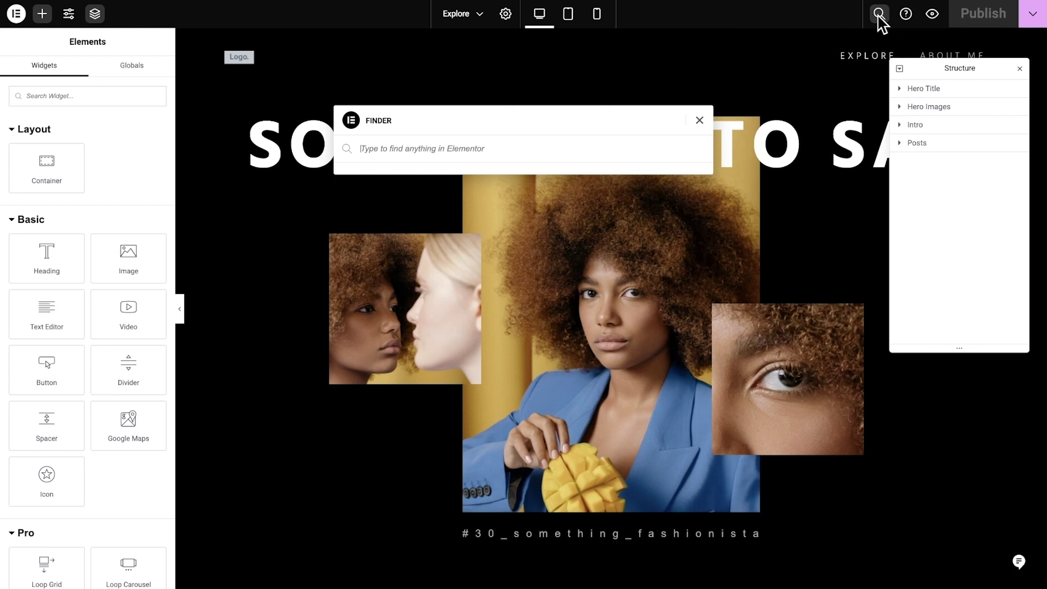
{"action": "left_click", "coordinate": [506, 13]}
{"action": "left_click", "coordinate": [143, 72]}
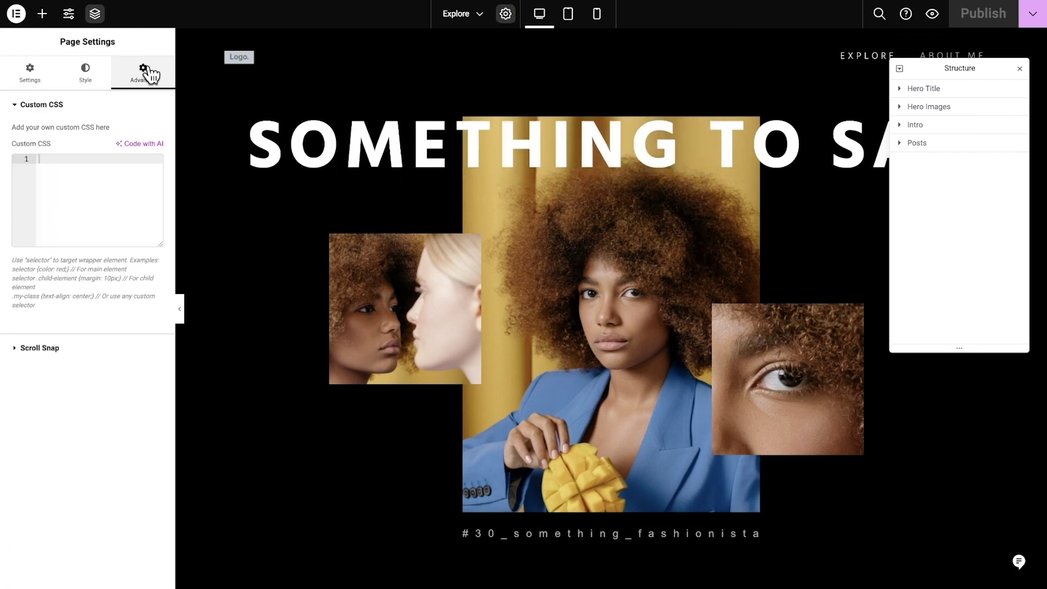
{"action": "left_click", "coordinate": [505, 14]}
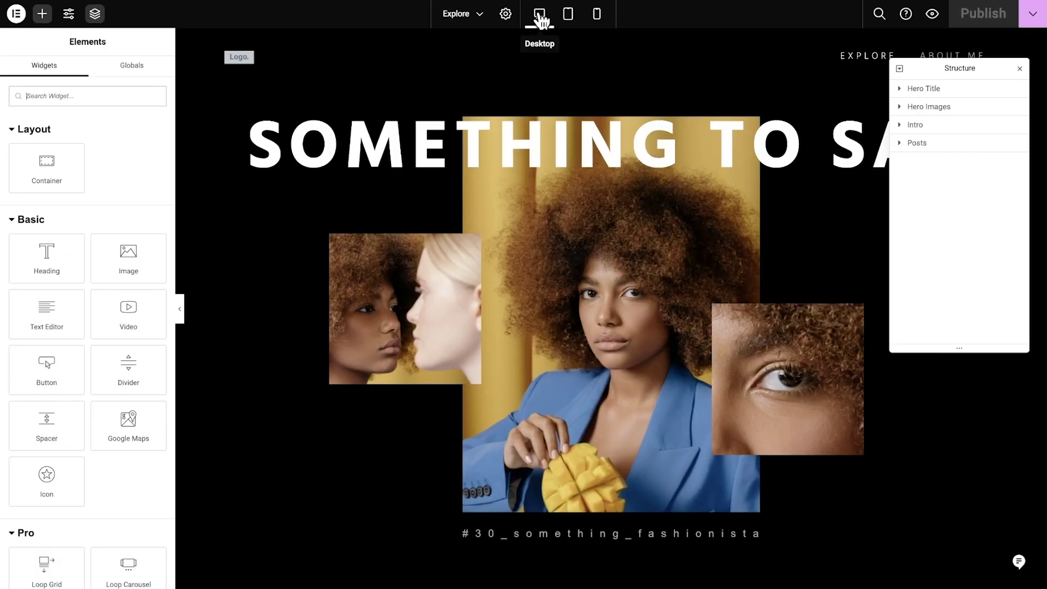
{"action": "left_click", "coordinate": [570, 17]}
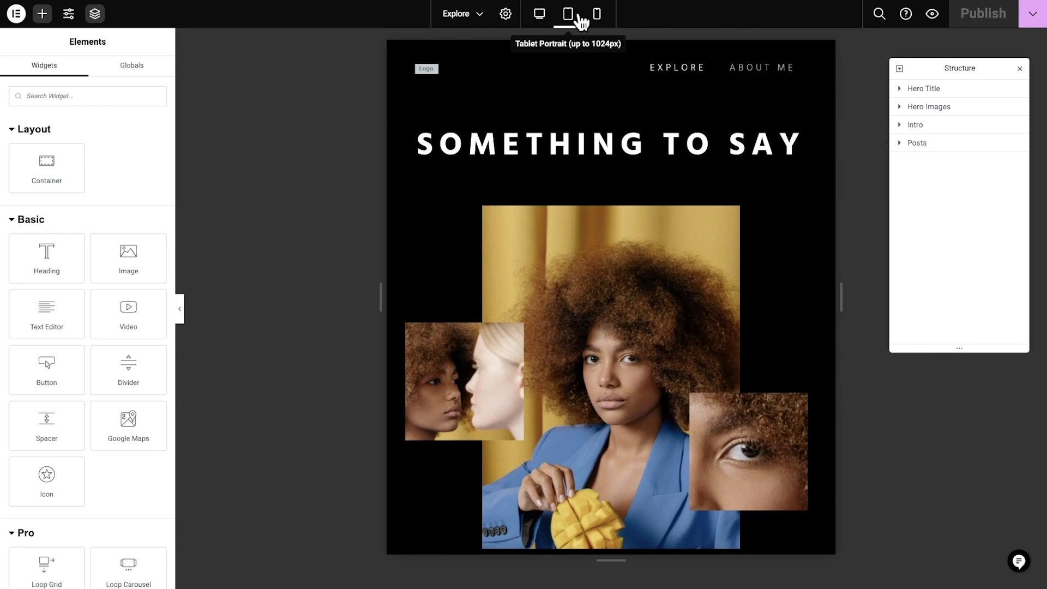
{"action": "left_click", "coordinate": [598, 16]}
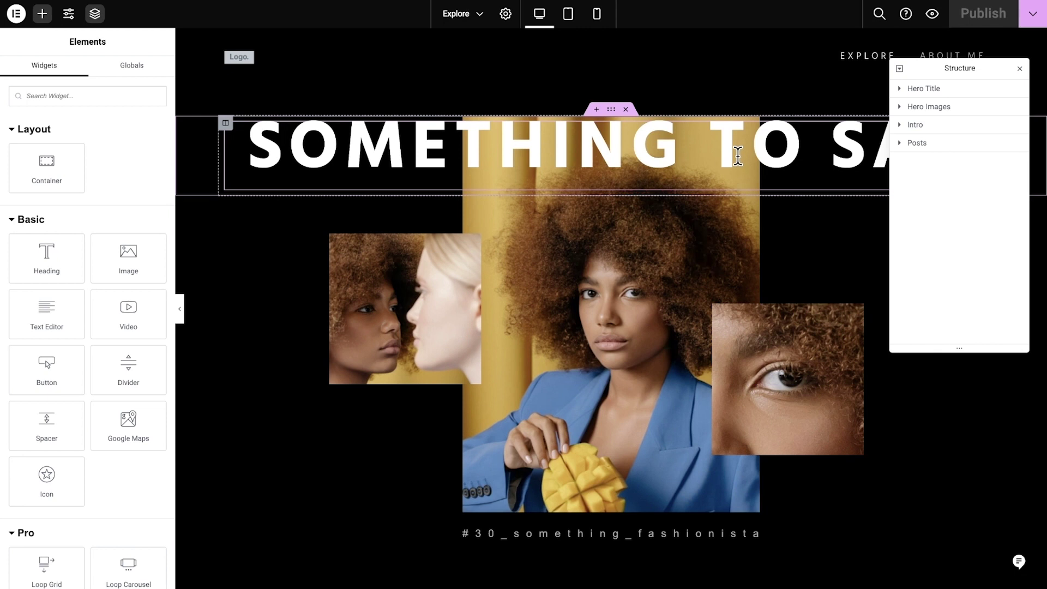
{"action": "left_click", "coordinate": [738, 156]}
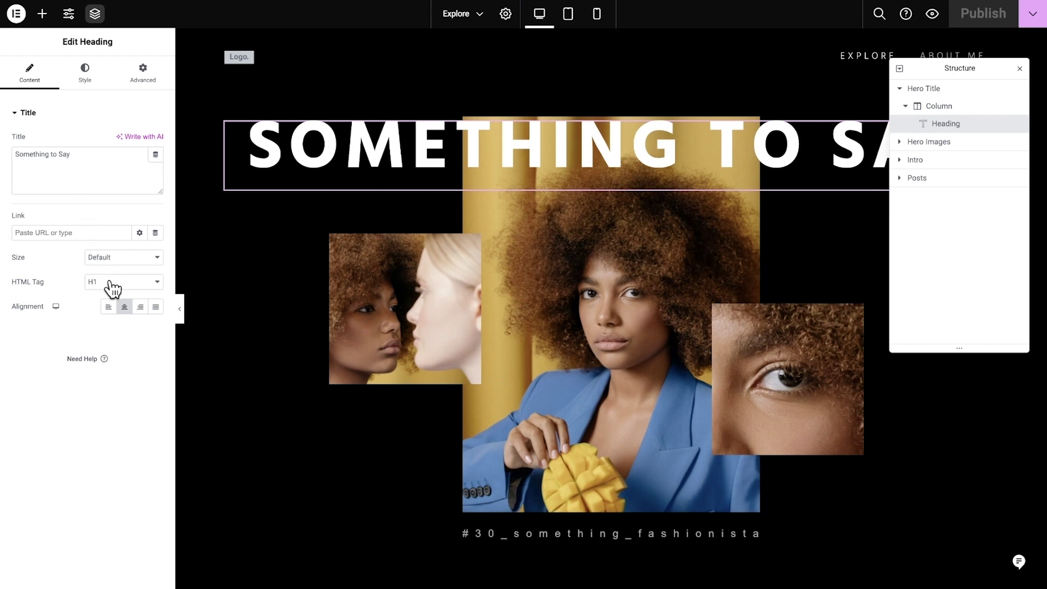
{"action": "left_click", "coordinate": [125, 309]}
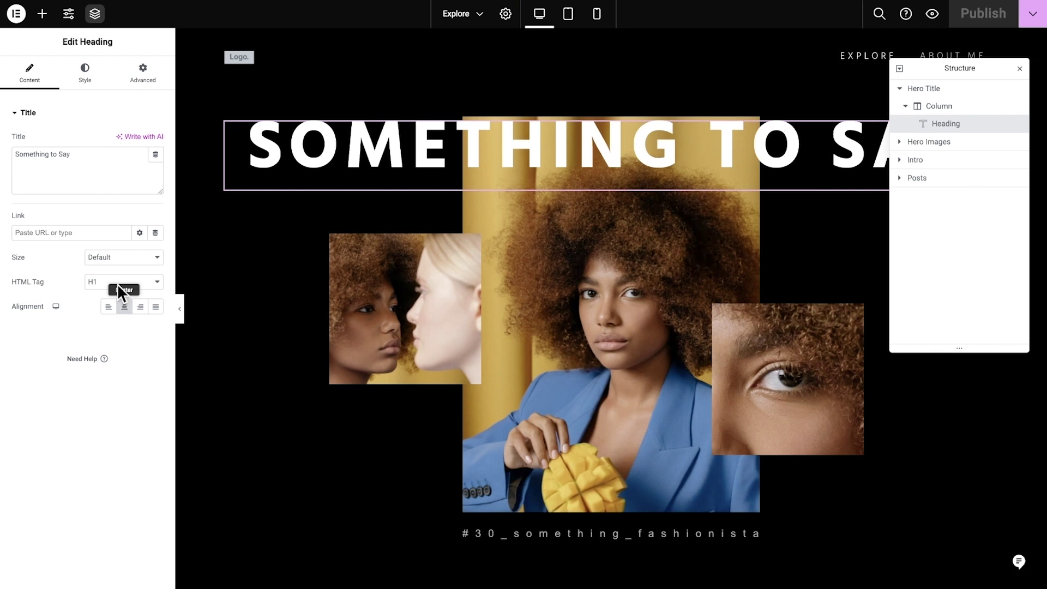
{"action": "left_click", "coordinate": [89, 77]}
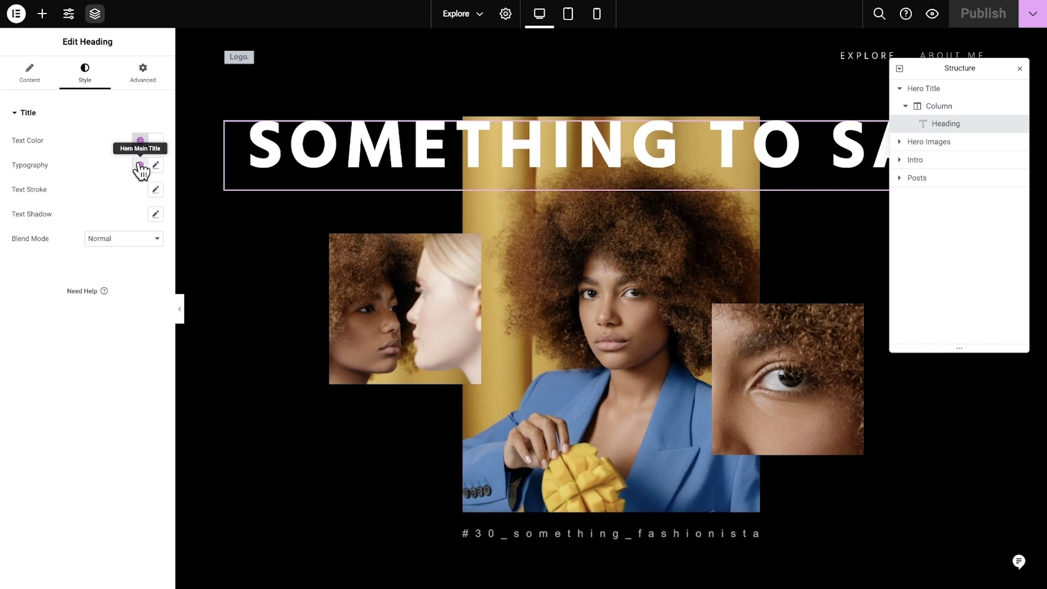
{"action": "left_click", "coordinate": [146, 81]}
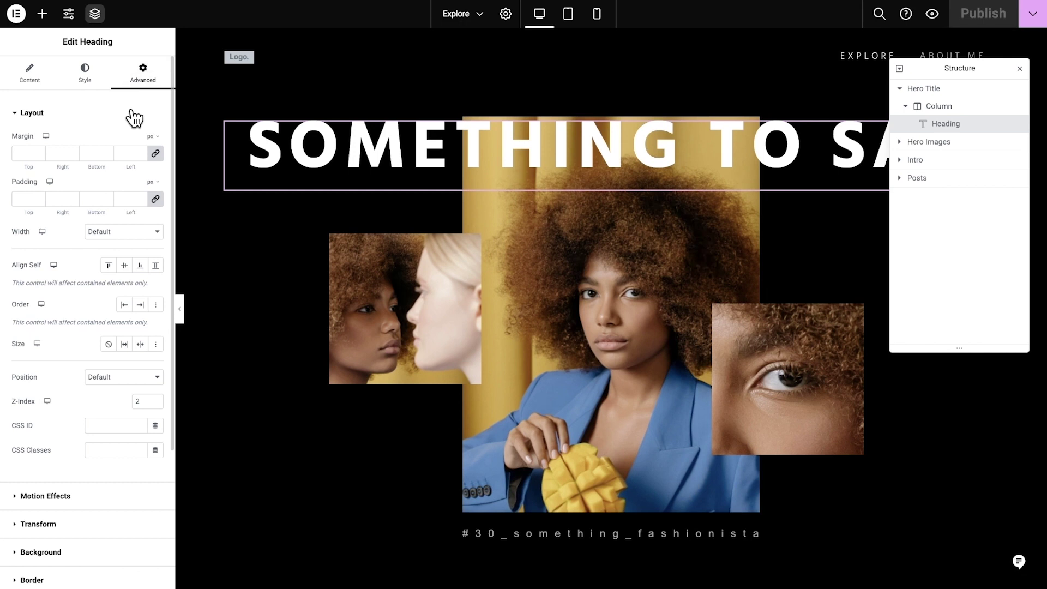
{"action": "scroll", "coordinate": [134, 117], "scroll_direction": "down", "scroll_amount": 4}
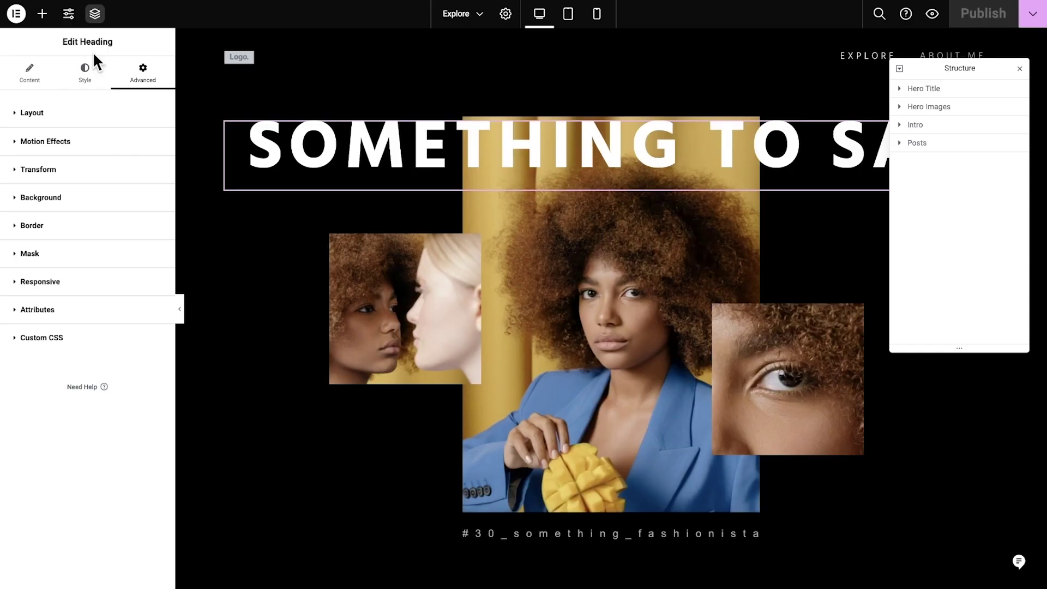
Set global colours Primary #011936, Secondary #889EBD, Text #465362 and Accent #269FFF
{"action": "left_click", "coordinate": [69, 15]}
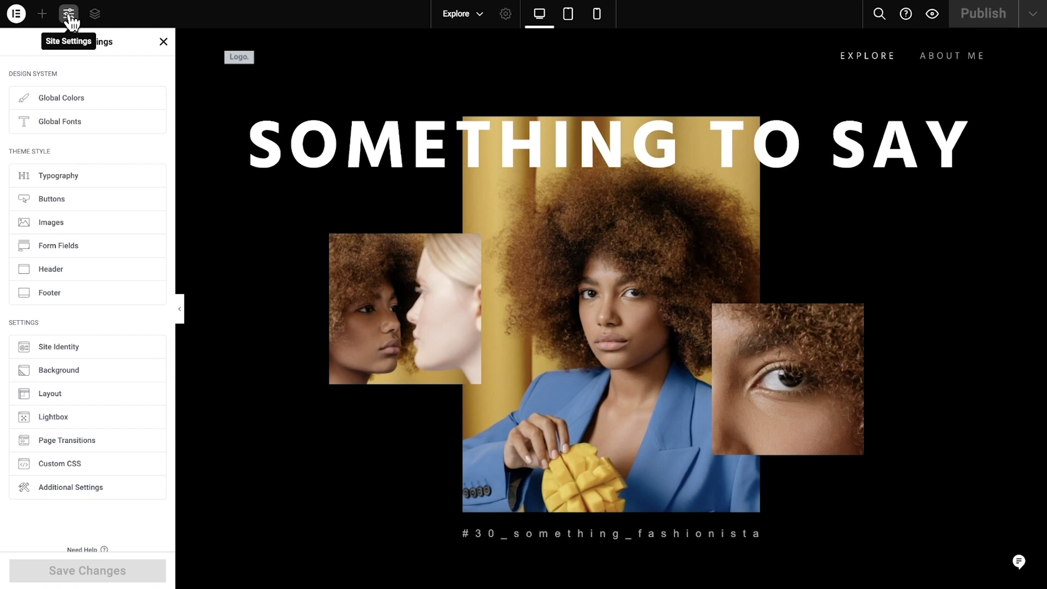
{"action": "left_click", "coordinate": [111, 101]}
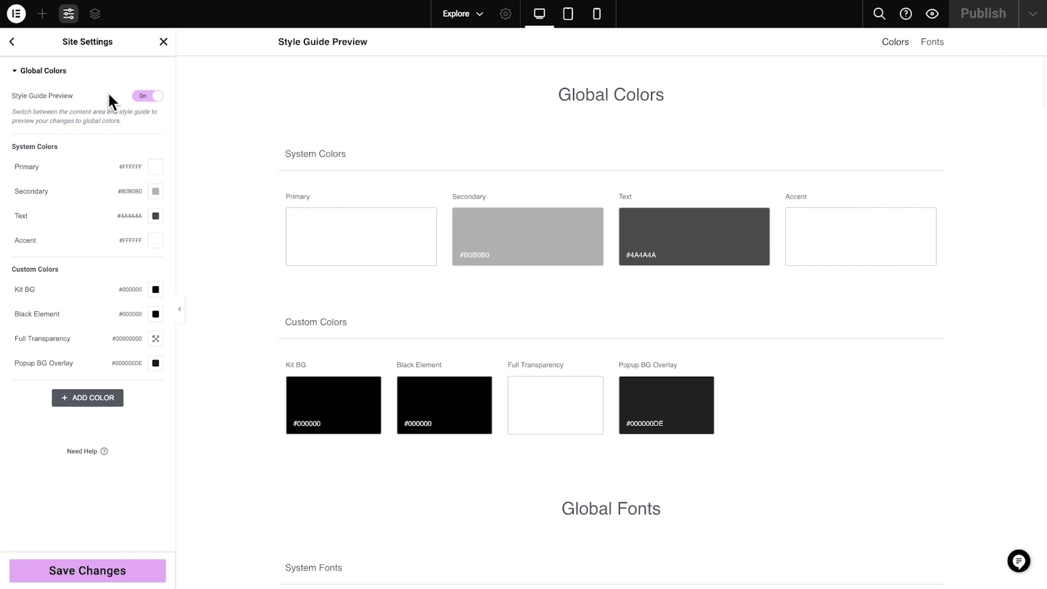
{"action": "left_click", "coordinate": [155, 167]}
{"action": "type", "text": "#011936"}
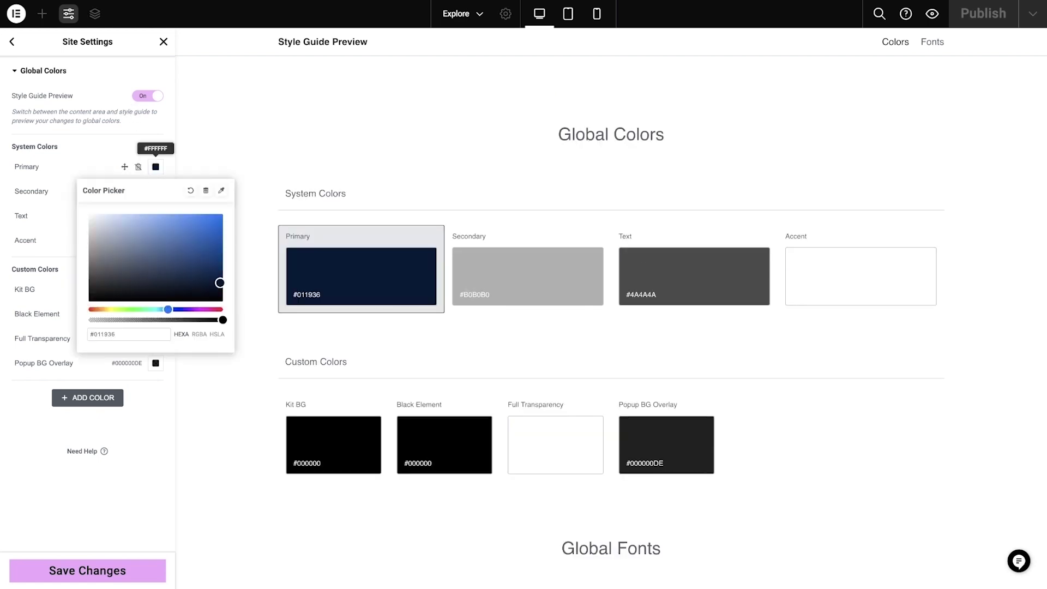
{"action": "left_click", "coordinate": [155, 168]}
{"action": "left_click", "coordinate": [156, 192]}
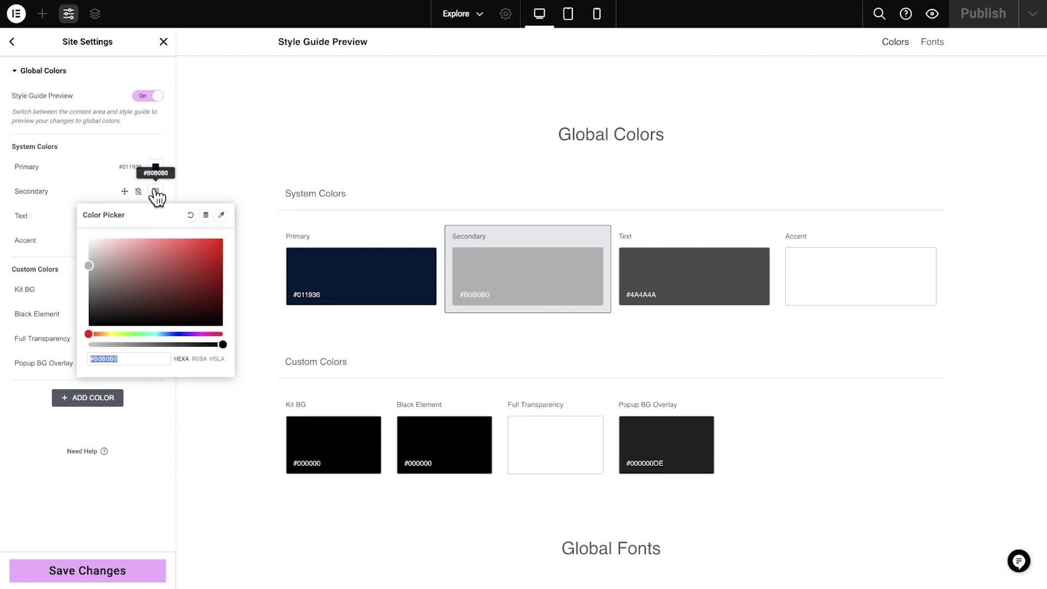
{"action": "type", "text": "#889EBD"}
{"action": "left_click", "coordinate": [156, 191]}
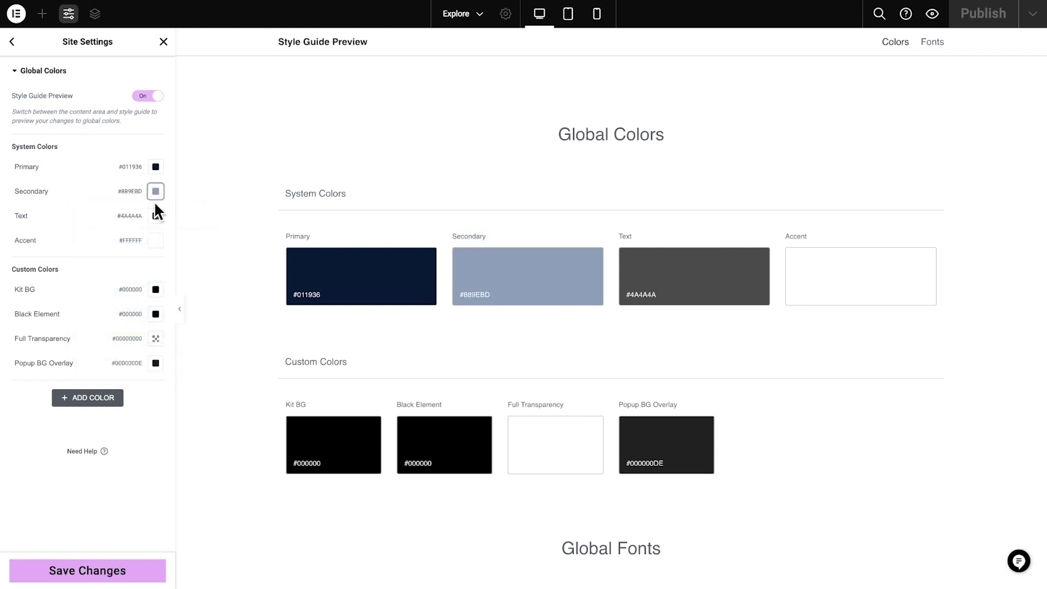
{"action": "left_click", "coordinate": [155, 216]}
{"action": "type", "text": "#465362"}
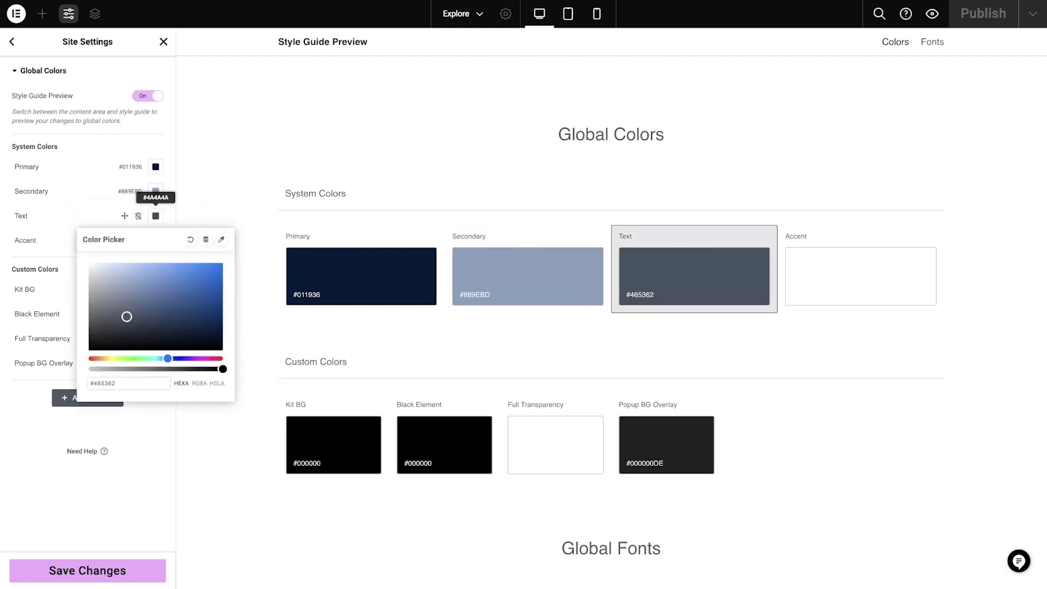
{"action": "left_click", "coordinate": [156, 216]}
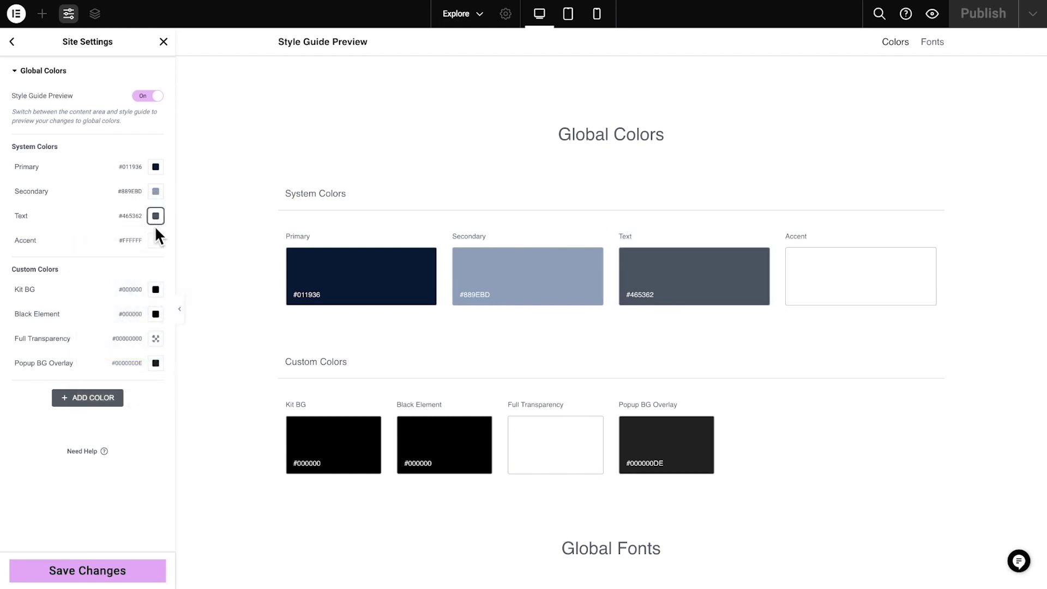
{"action": "left_click", "coordinate": [156, 240]}
{"action": "type", "text": "#269FFF"}
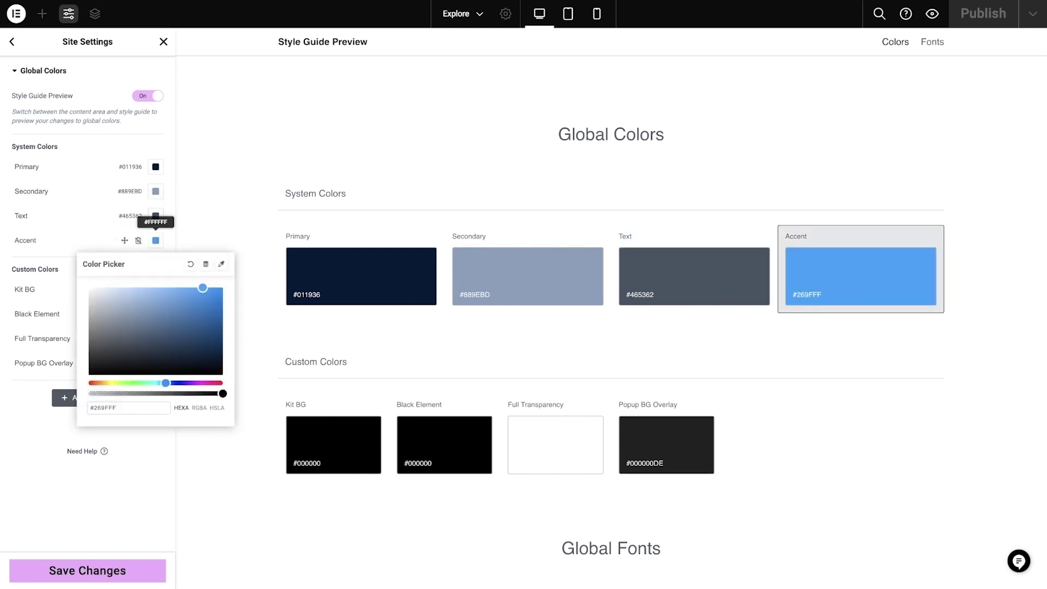
{"action": "left_click", "coordinate": [156, 240]}
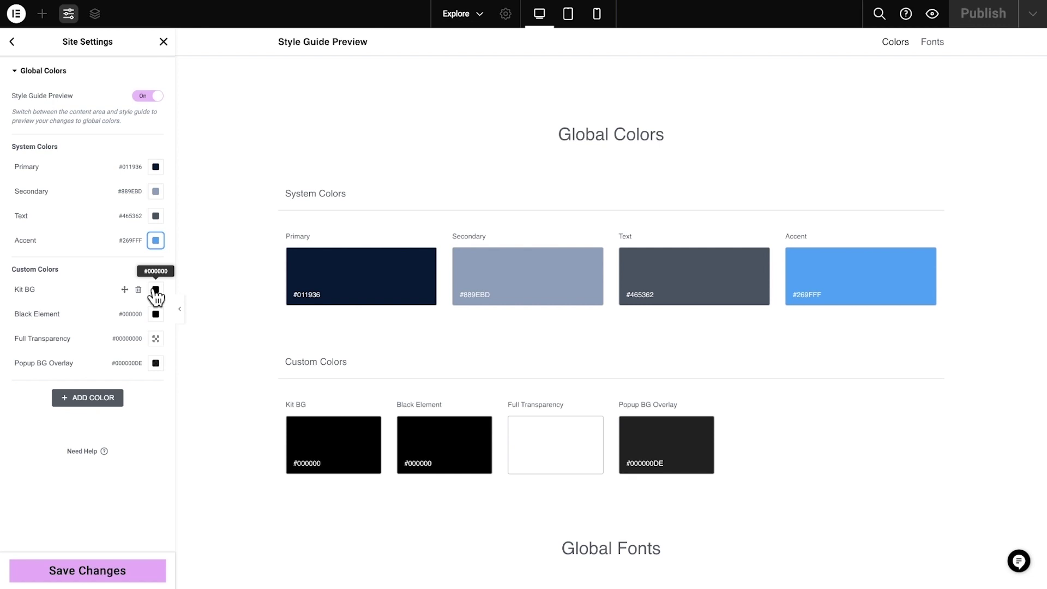
Make Kit BG and Black Element #FFF, rename the latter White Element, and save
{"action": "left_click", "coordinate": [156, 289]}
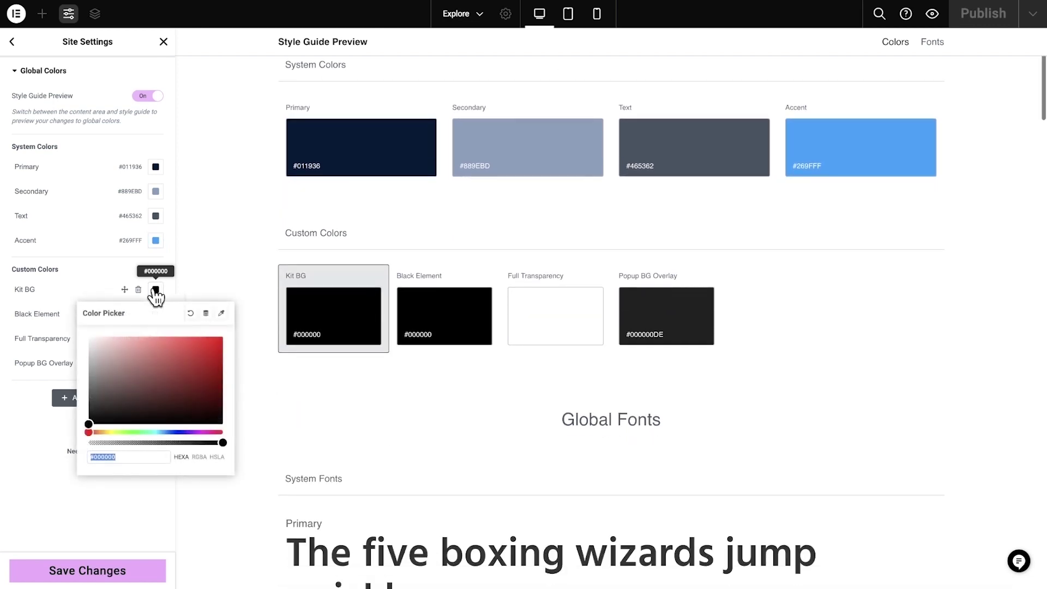
{"action": "type", "text": "#FFF"}
{"action": "left_click", "coordinate": [156, 290]}
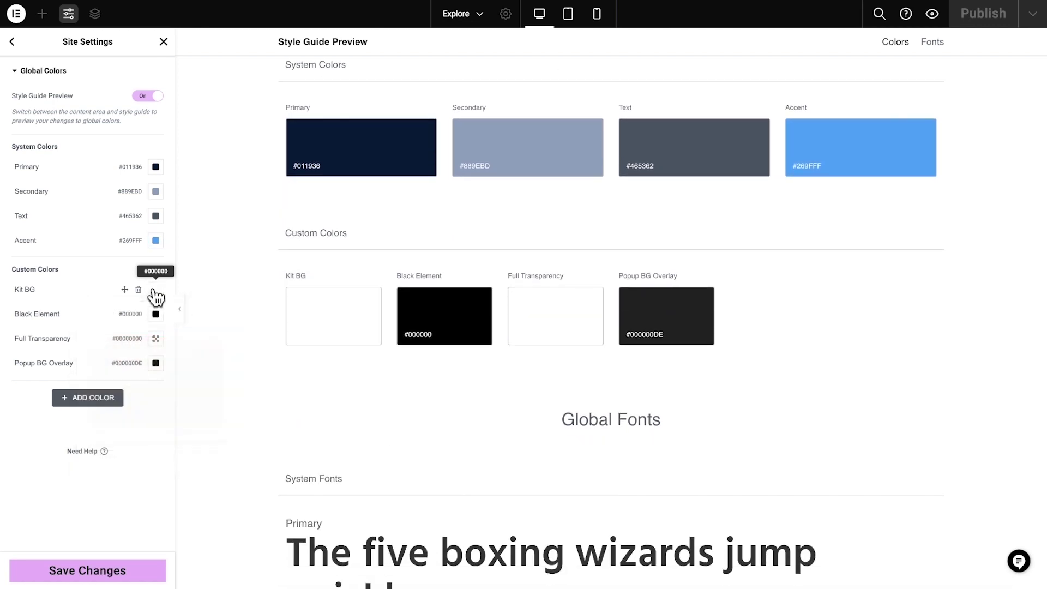
{"action": "left_click", "coordinate": [155, 314]}
{"action": "type", "text": "#FFF"}
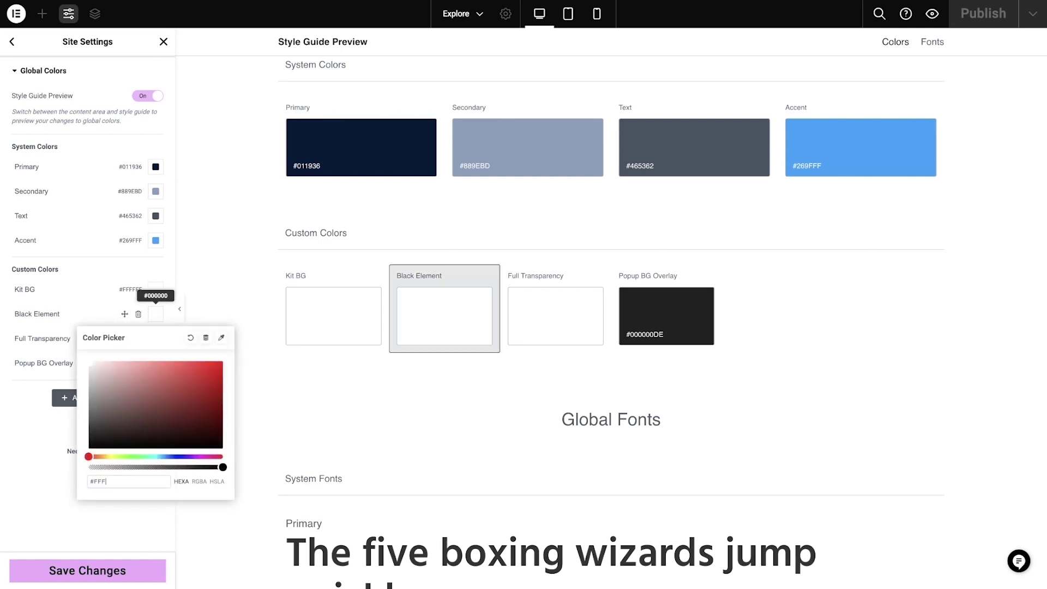
{"action": "left_click", "coordinate": [156, 316]}
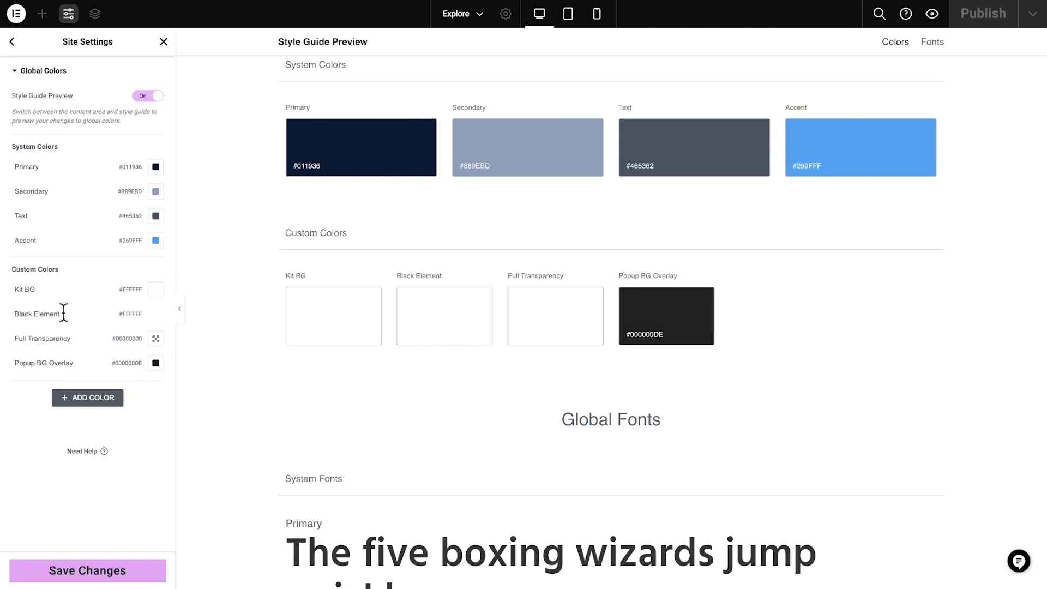
{"action": "left_click", "coordinate": [22, 314]}
{"action": "double_click", "coordinate": [22, 314]}
{"action": "type", "text": "White"}
{"action": "key", "text": "Return"}
{"action": "left_click", "coordinate": [119, 571]}
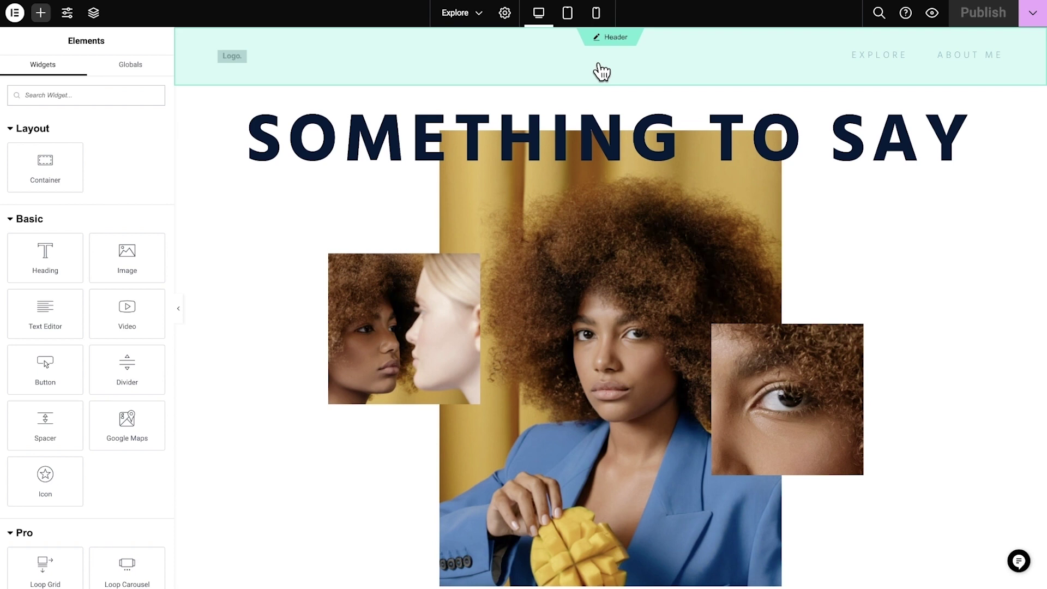
Open the header template, select its logo widget, and go to the Site Identity settings
{"action": "left_click", "coordinate": [607, 38]}
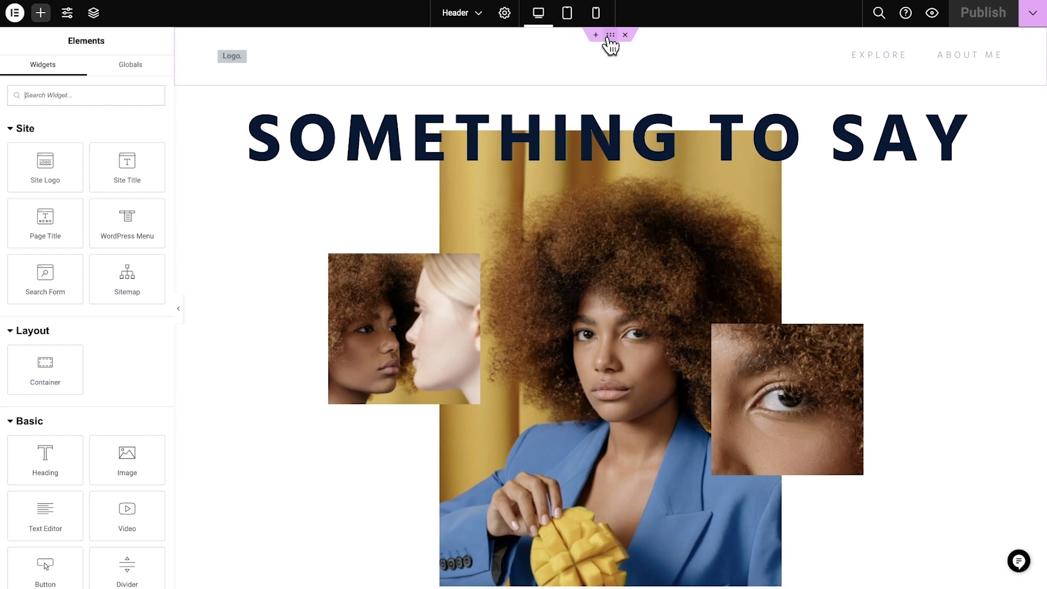
{"action": "left_click", "coordinate": [504, 12]}
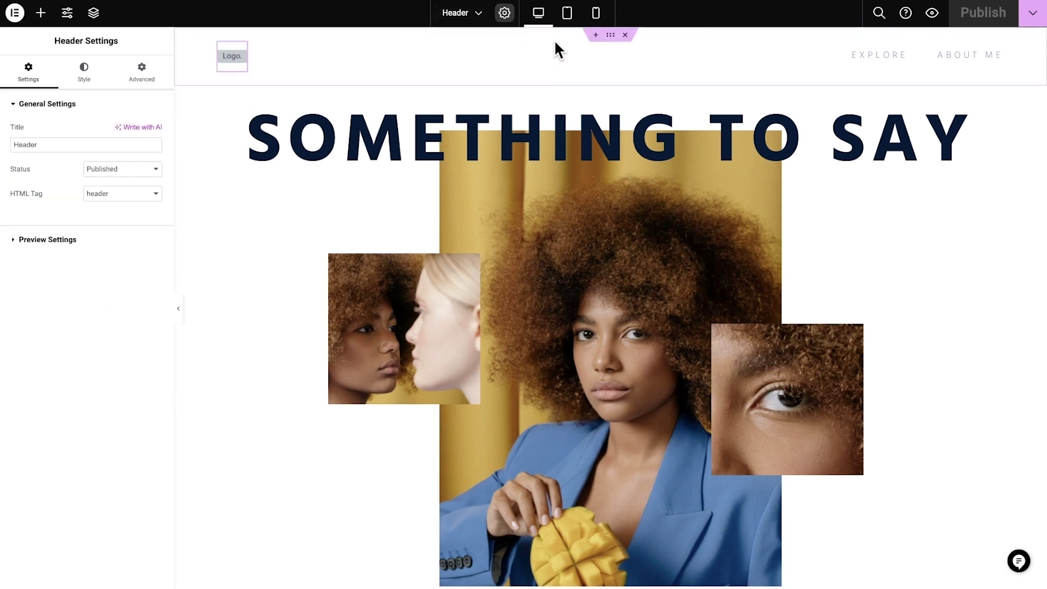
{"action": "left_click", "coordinate": [610, 37]}
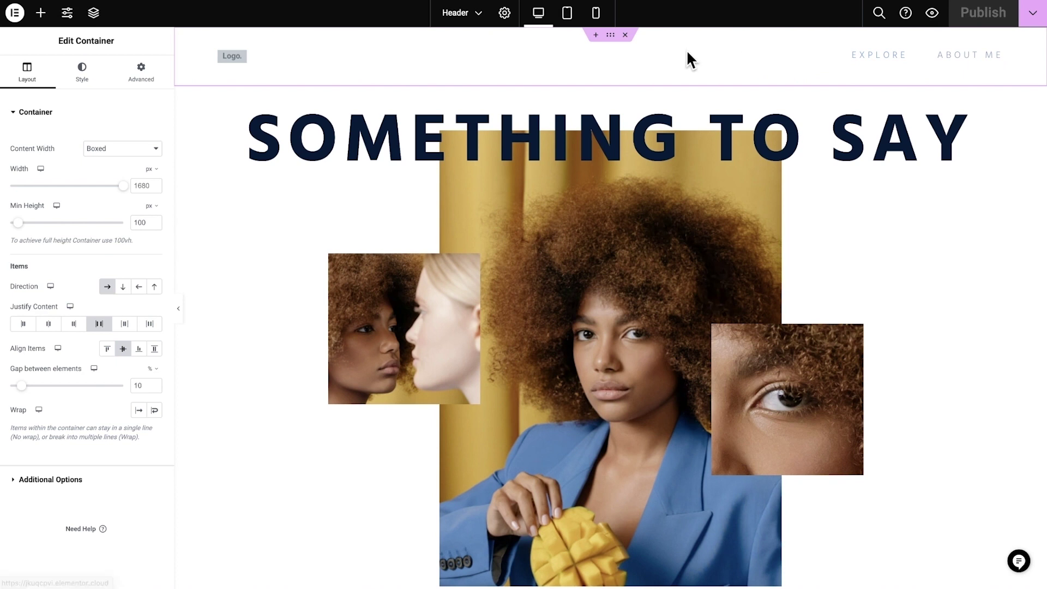
{"action": "left_click", "coordinate": [240, 59]}
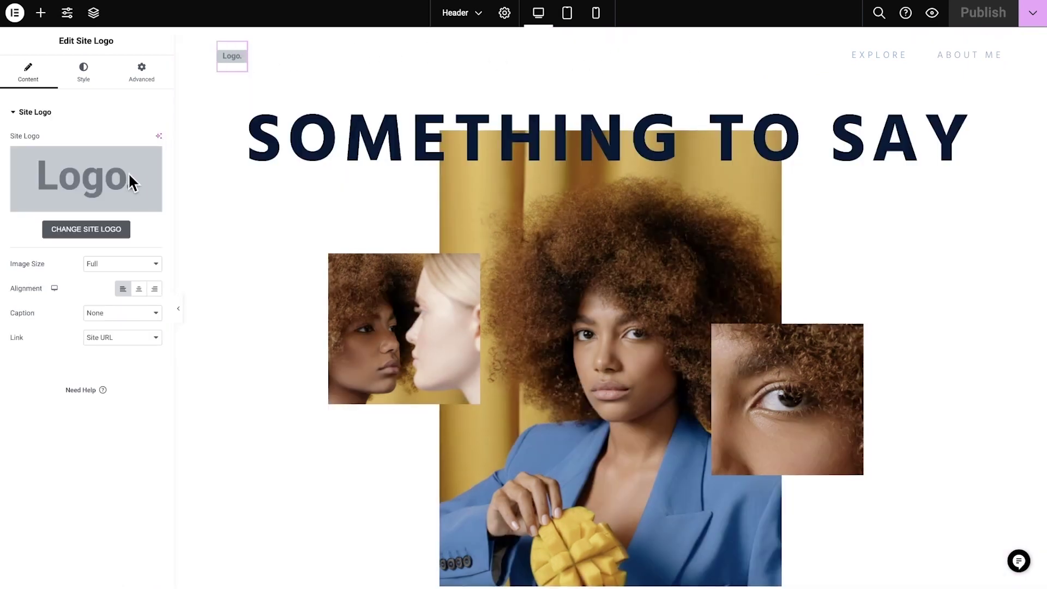
{"action": "left_click", "coordinate": [96, 229]}
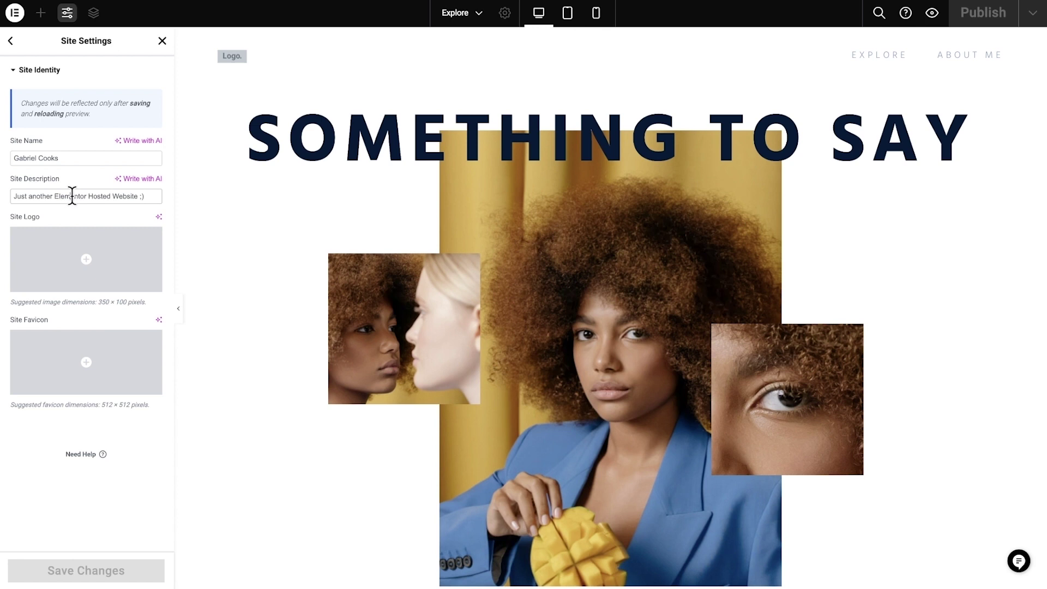
Change the site description to 'Let's Get Cookin!' and set the GABRIEL COOKS logo image
{"action": "mouse_move", "coordinate": [103, 246]}
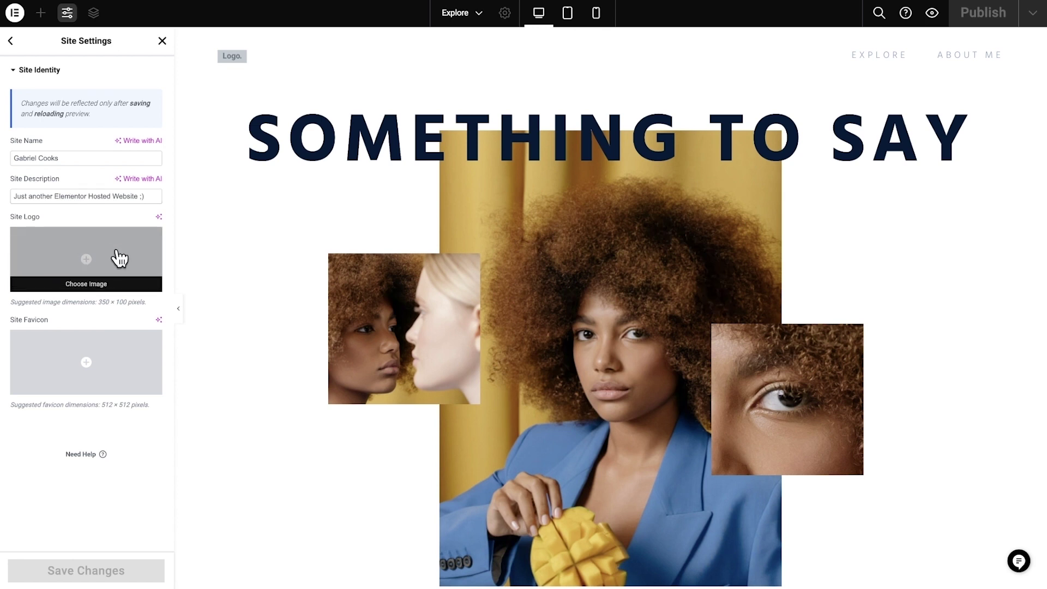
{"action": "triple_click", "coordinate": [72, 196]}
{"action": "type", "text": "Let's Get Cookin!"}
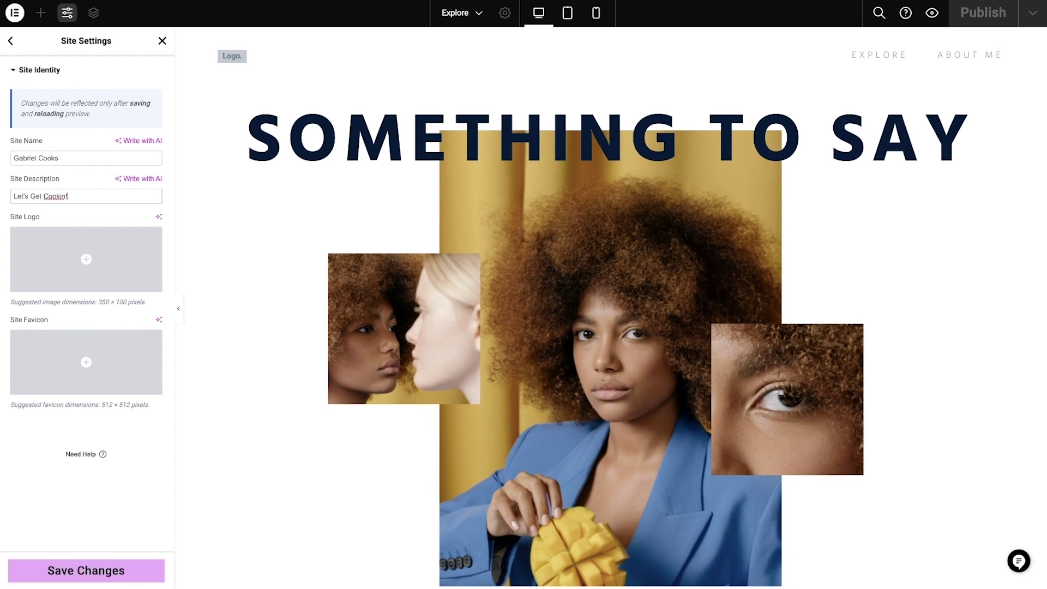
{"action": "left_click", "coordinate": [112, 253]}
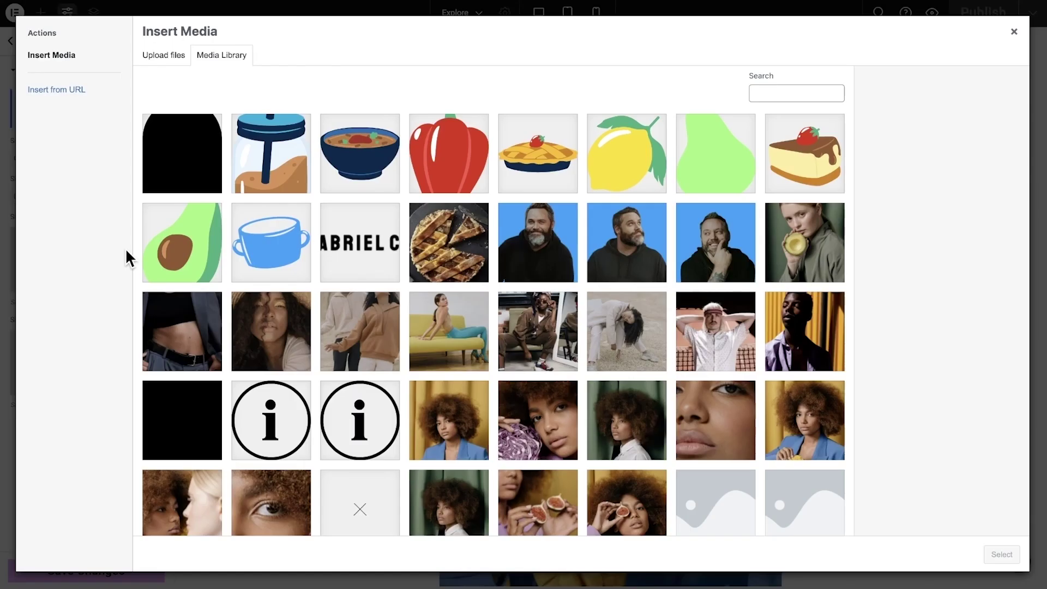
{"action": "left_click", "coordinate": [378, 243]}
{"action": "left_click", "coordinate": [1001, 554]}
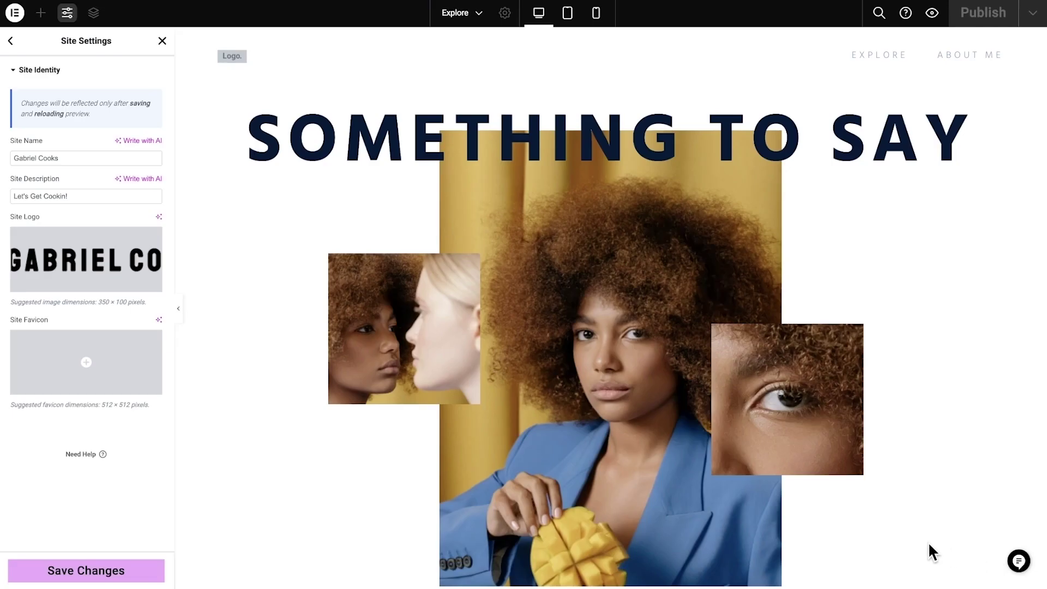
Use the blue cup image as the favicon and save the site identity
{"action": "left_click", "coordinate": [140, 365]}
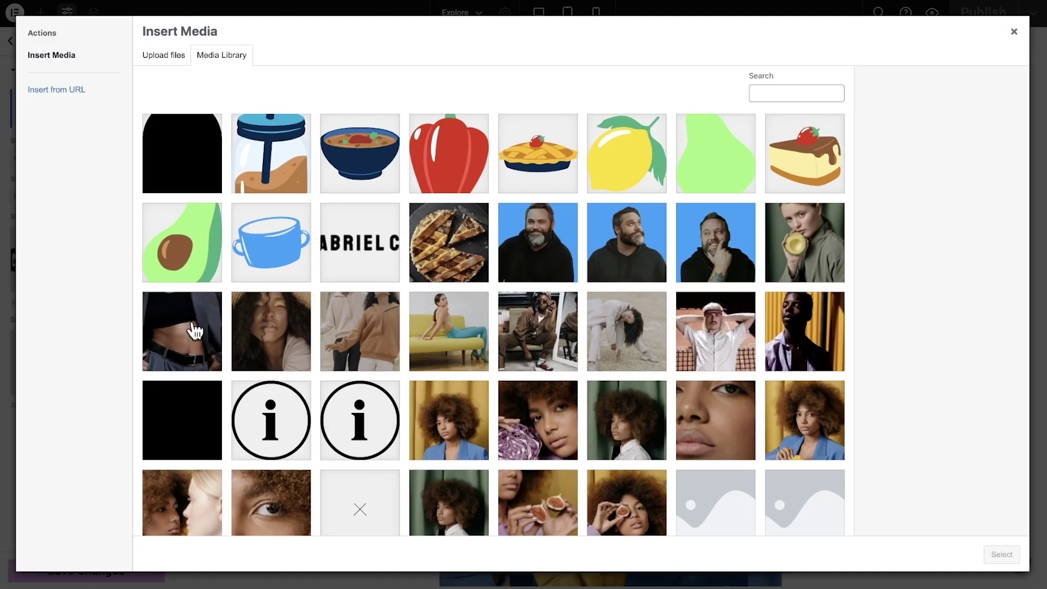
{"action": "left_click", "coordinate": [272, 248]}
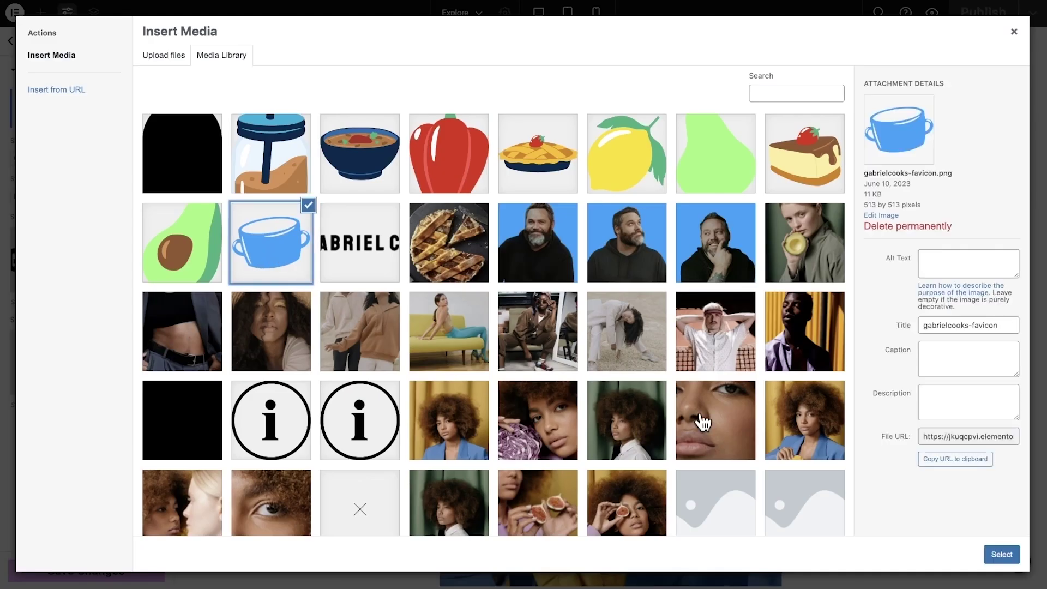
{"action": "left_click", "coordinate": [1001, 554]}
{"action": "left_click", "coordinate": [152, 570]}
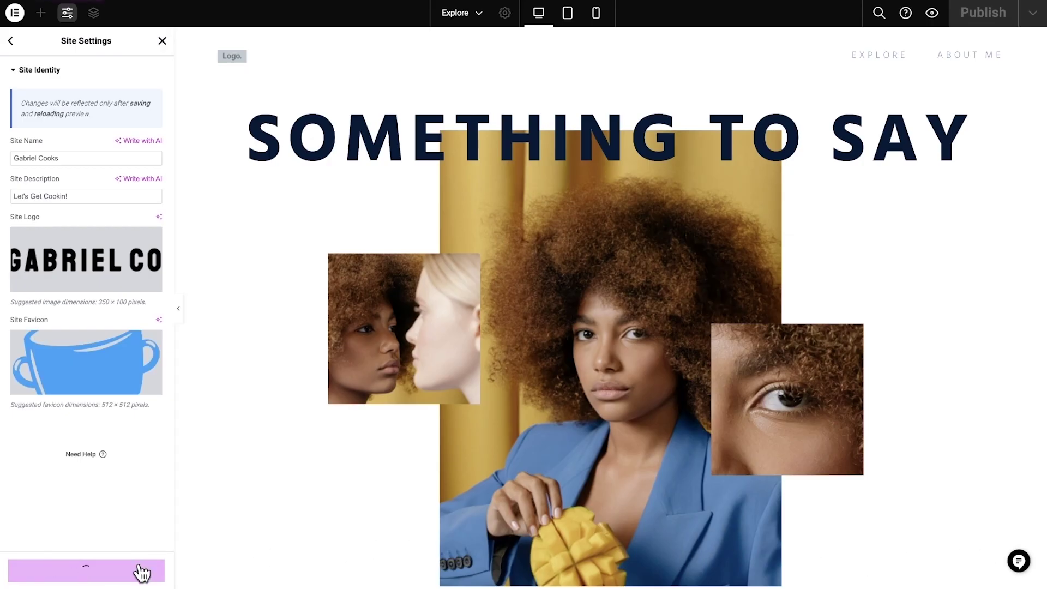
{"action": "left_click", "coordinate": [131, 525]}
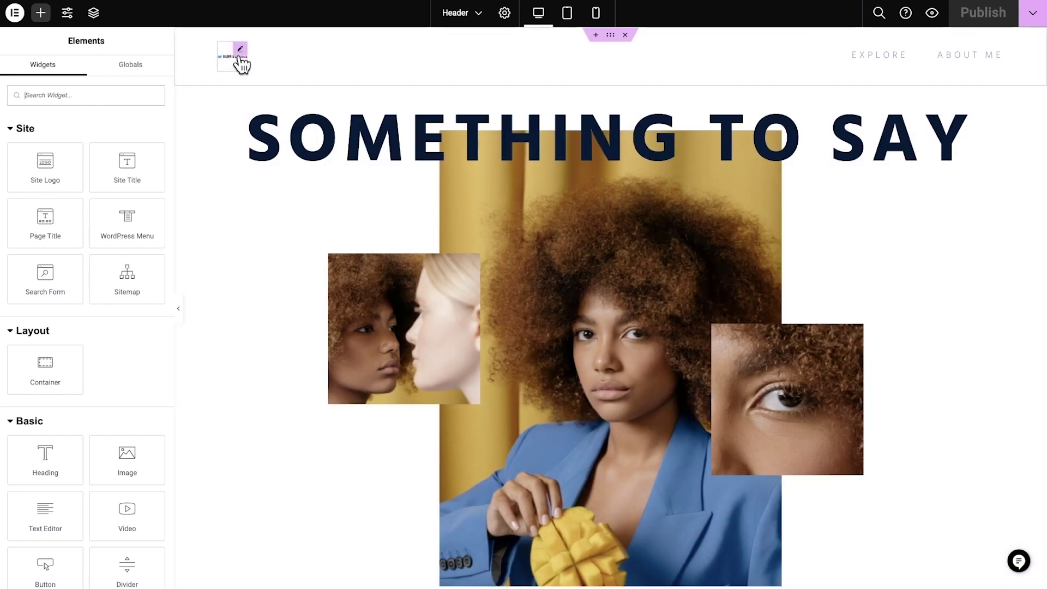
Set the header logo width to 250 px and clear its fixed height
{"action": "left_click", "coordinate": [240, 50]}
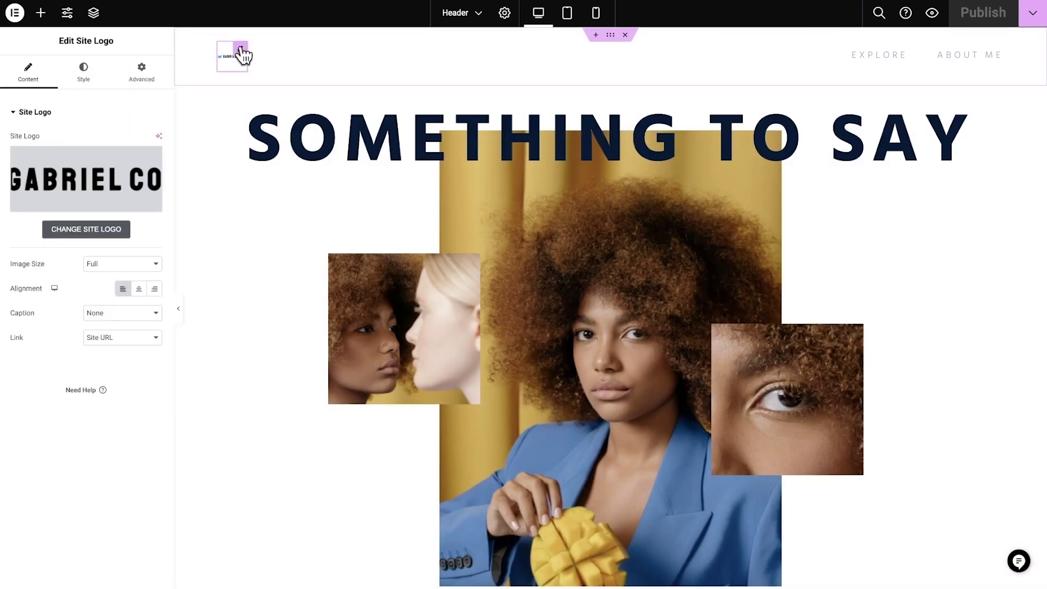
{"action": "left_click", "coordinate": [86, 72]}
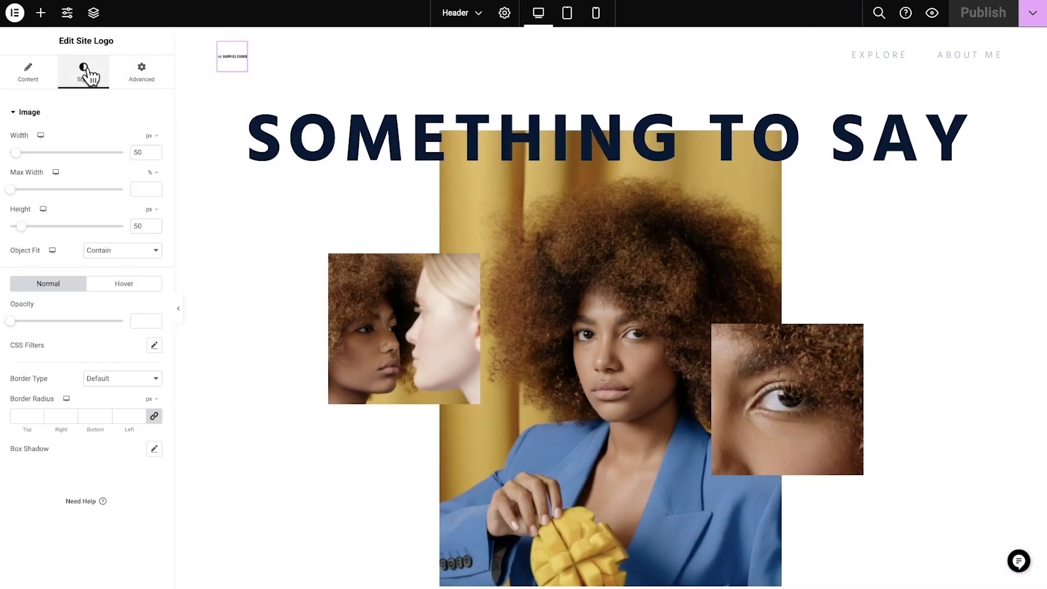
{"action": "type", "text": "250"}
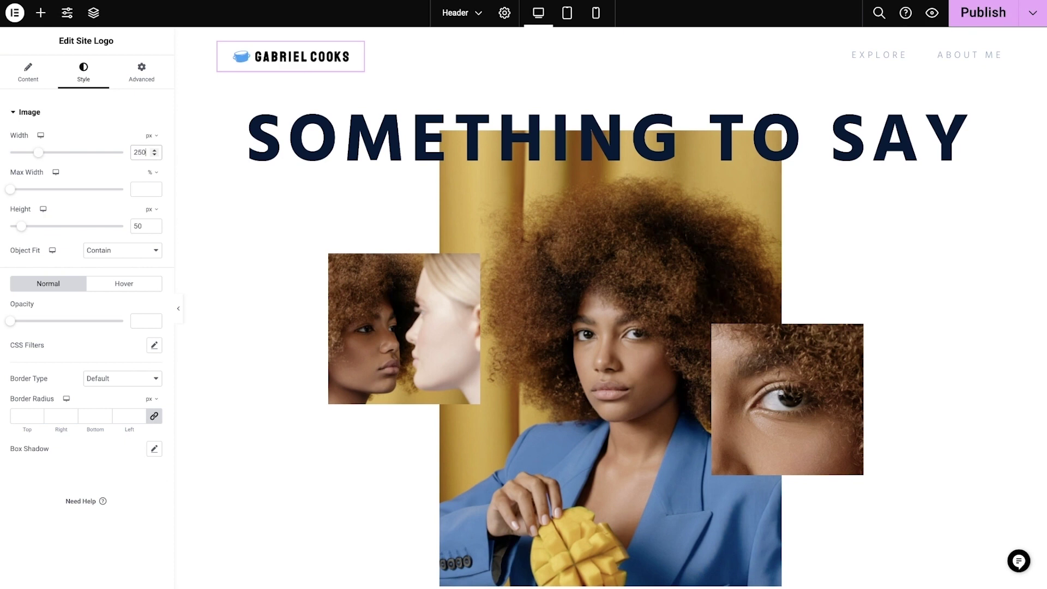
{"action": "double_click", "coordinate": [142, 225]}
{"action": "key", "text": "BackSpace"}
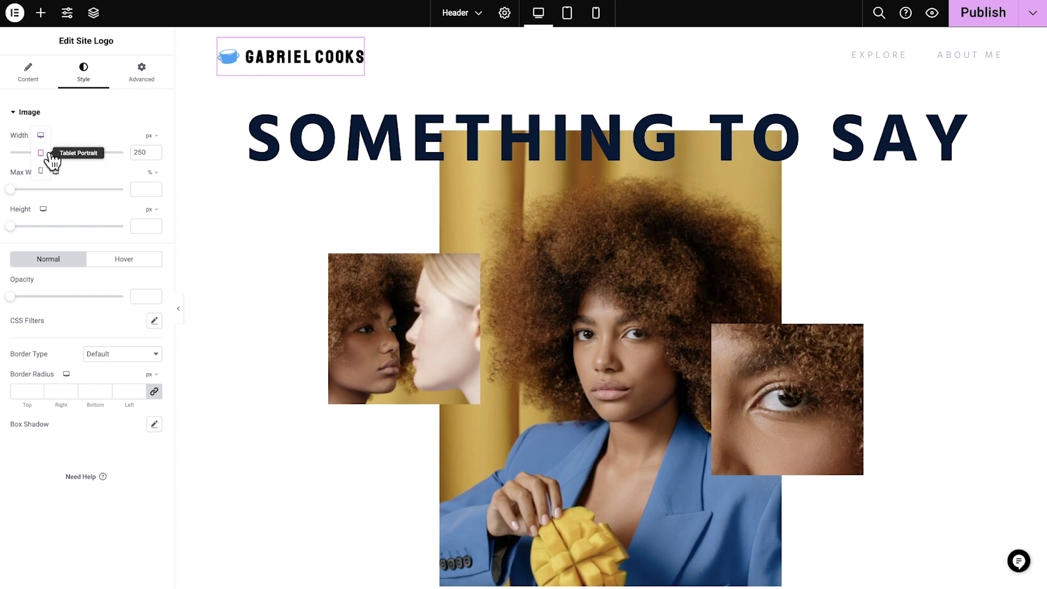
Set the logo width to 200 px on tablet and 120 px on mobile, then return to desktop
{"action": "left_click", "coordinate": [41, 153]}
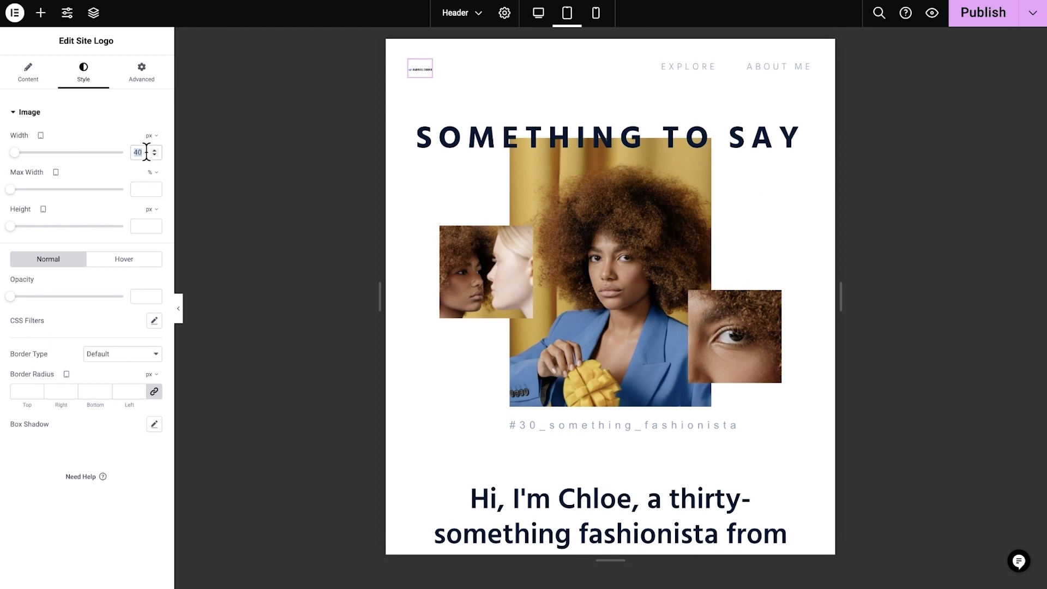
{"action": "type", "text": "200"}
{"action": "key", "text": "BackSpace"}
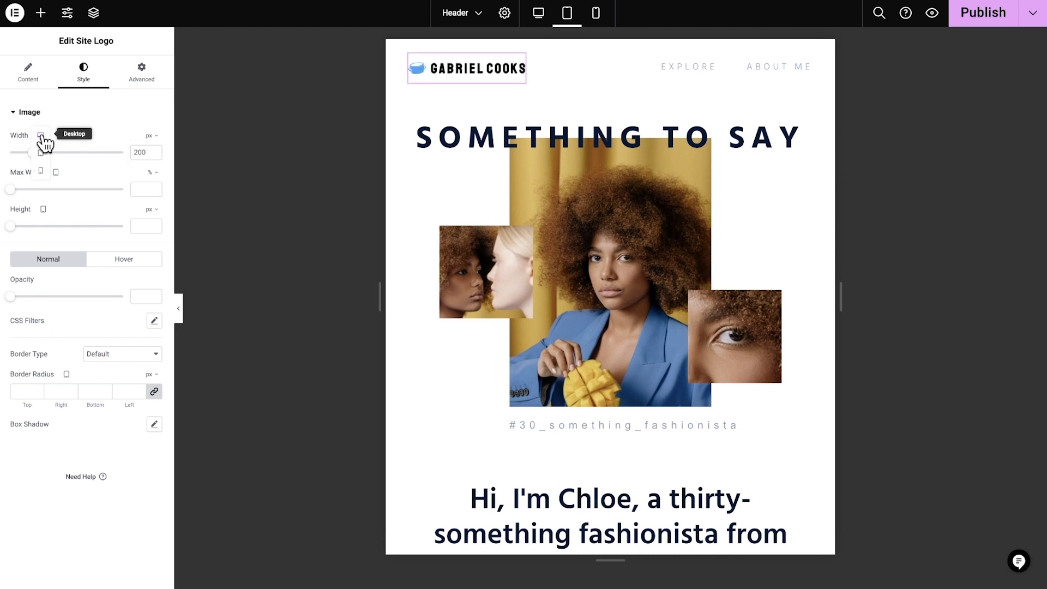
{"action": "key", "text": "ctrl+shift+m"}
{"action": "left_click", "coordinate": [141, 153]}
{"action": "type", "text": "120"}
{"action": "left_click", "coordinate": [43, 135]}
{"action": "left_click", "coordinate": [43, 137]}
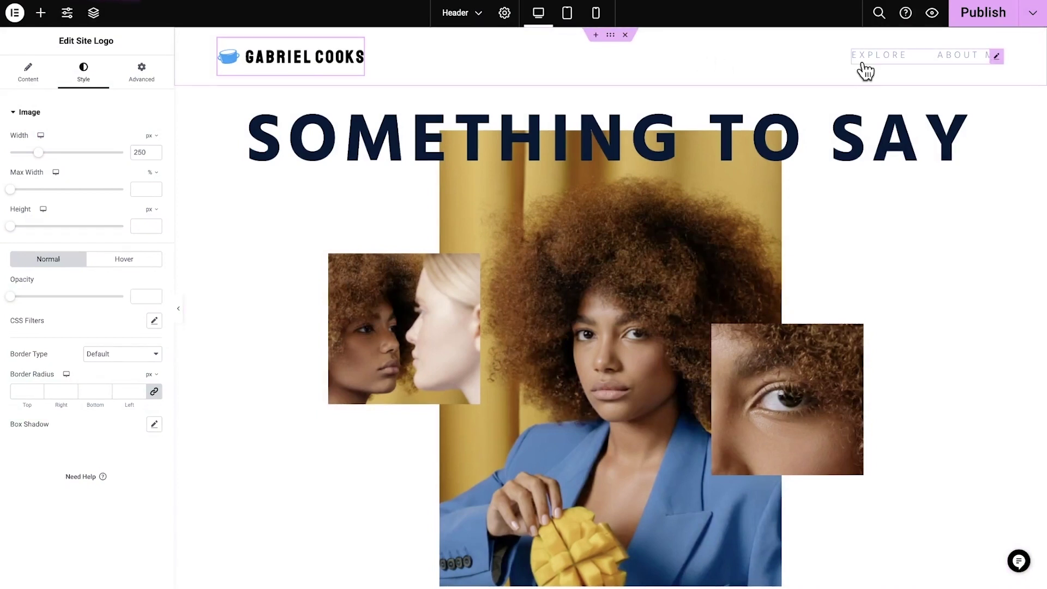
Give the header menu links a Text hover pointer with the Rotate animation
{"action": "left_click", "coordinate": [879, 64]}
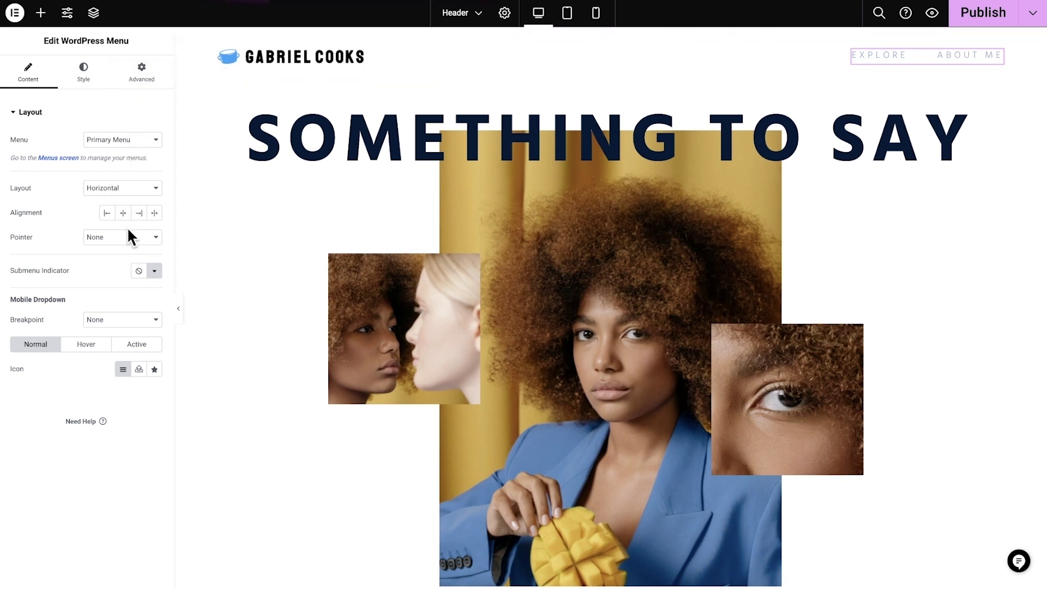
{"action": "left_click", "coordinate": [128, 248]}
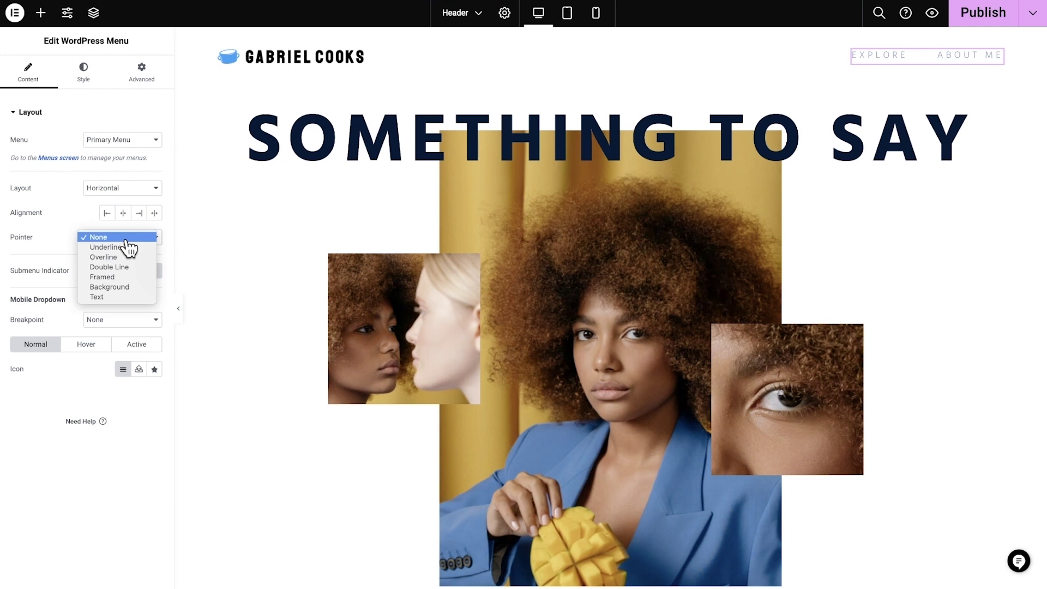
{"action": "left_click", "coordinate": [122, 297]}
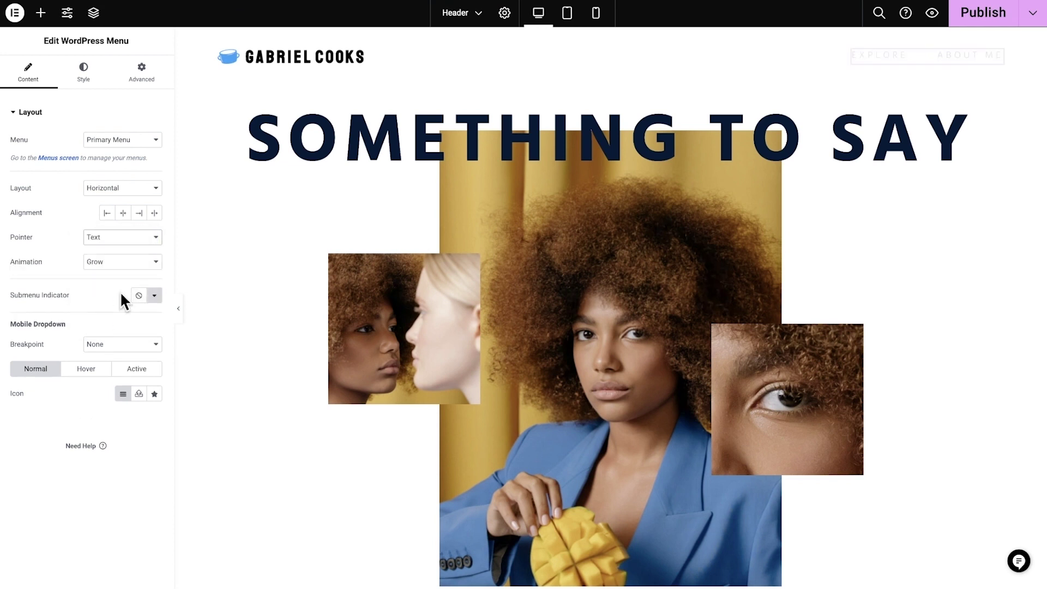
{"action": "left_click", "coordinate": [136, 263]}
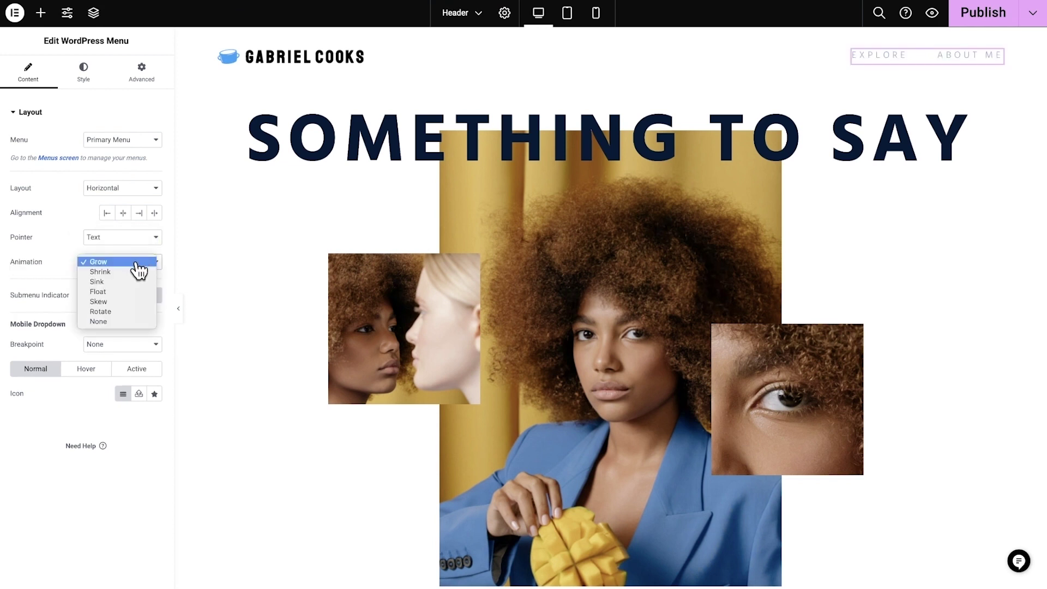
{"action": "left_click", "coordinate": [129, 311]}
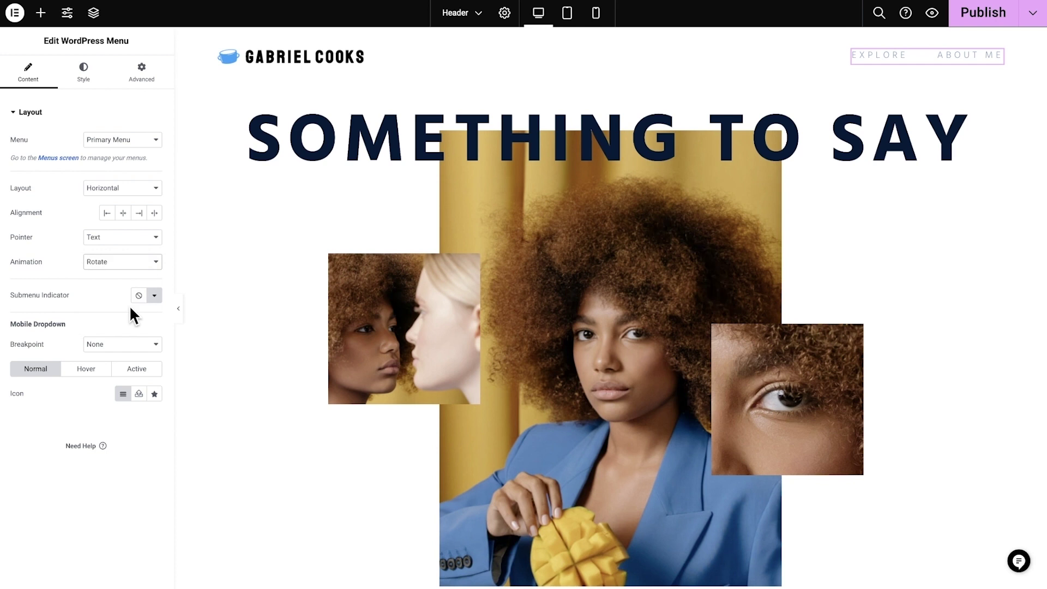
Set the menu link text colour to a global colour
{"action": "left_click", "coordinate": [84, 77]}
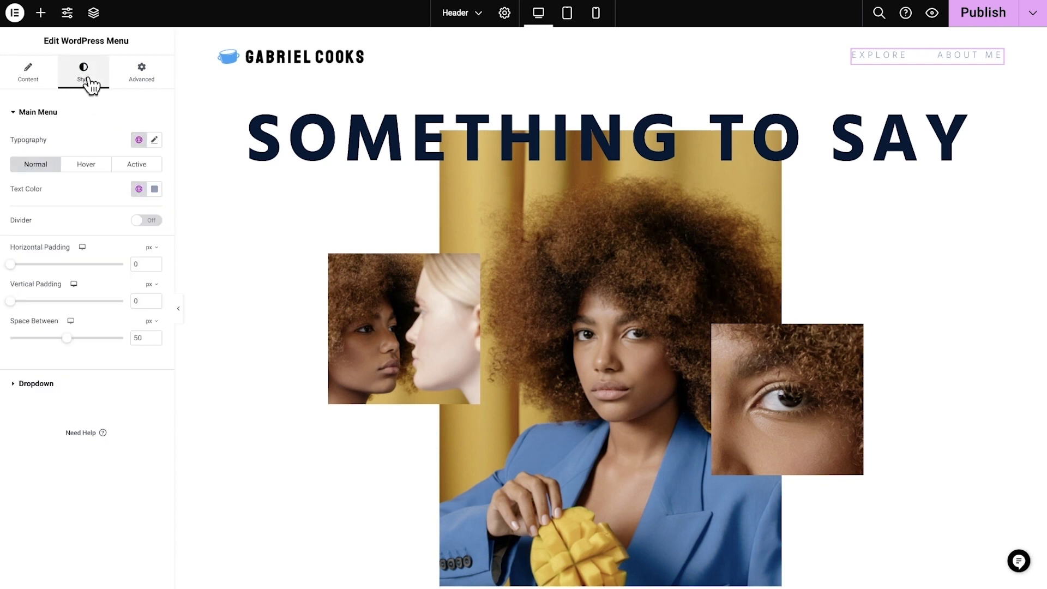
{"action": "left_click", "coordinate": [139, 189]}
{"action": "left_click", "coordinate": [86, 246]}
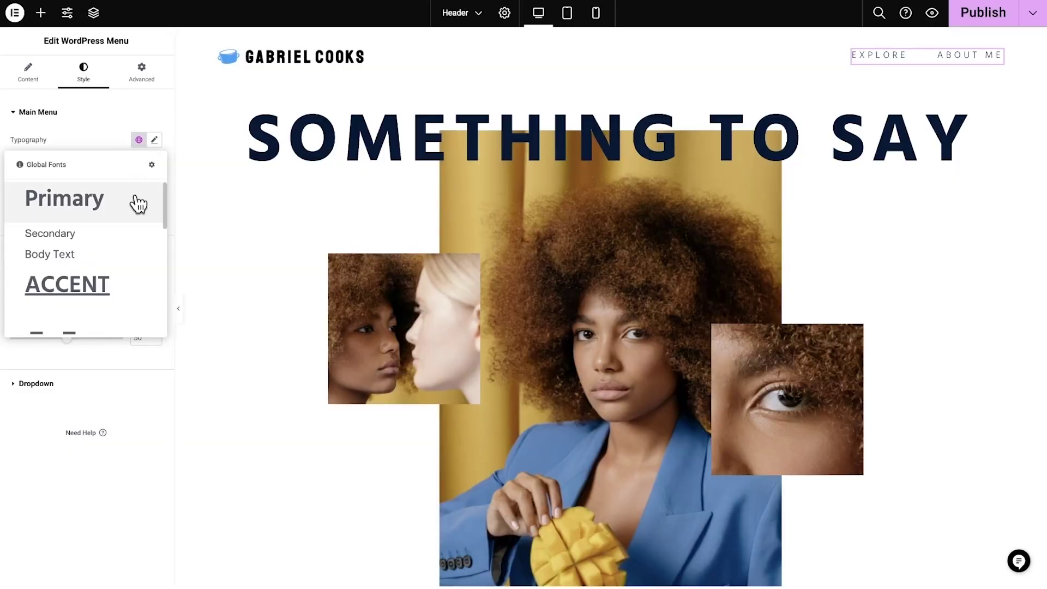
{"action": "scroll", "coordinate": [137, 203], "scroll_direction": "down", "scroll_amount": 3}
{"action": "scroll", "coordinate": [137, 203], "scroll_direction": "down", "scroll_amount": 5}
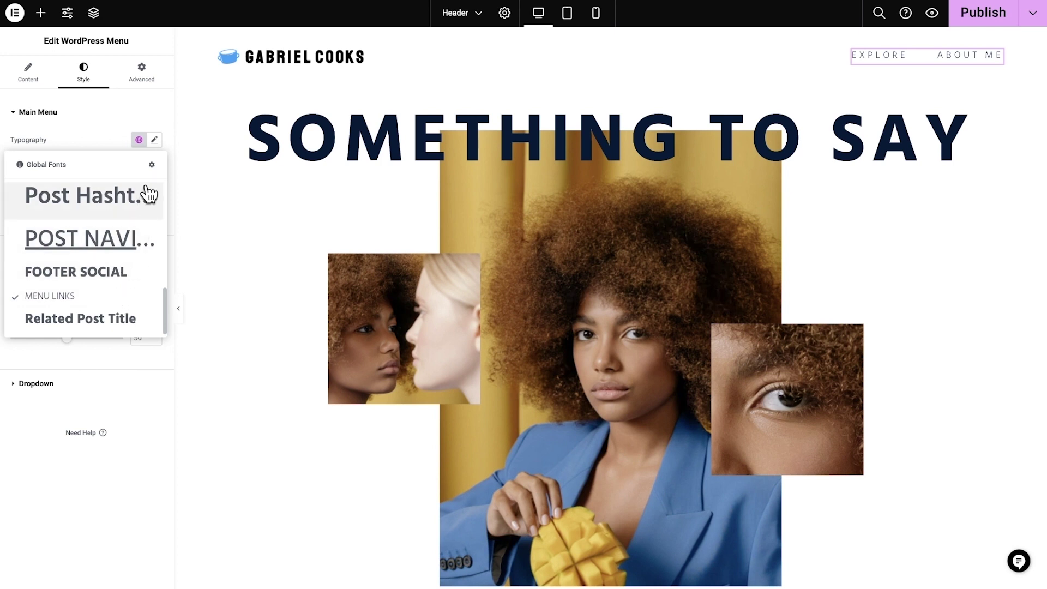
Set the Menu Links global font to Staatliches, 22 px size, 3 px letter spacing
{"action": "left_click", "coordinate": [152, 165]}
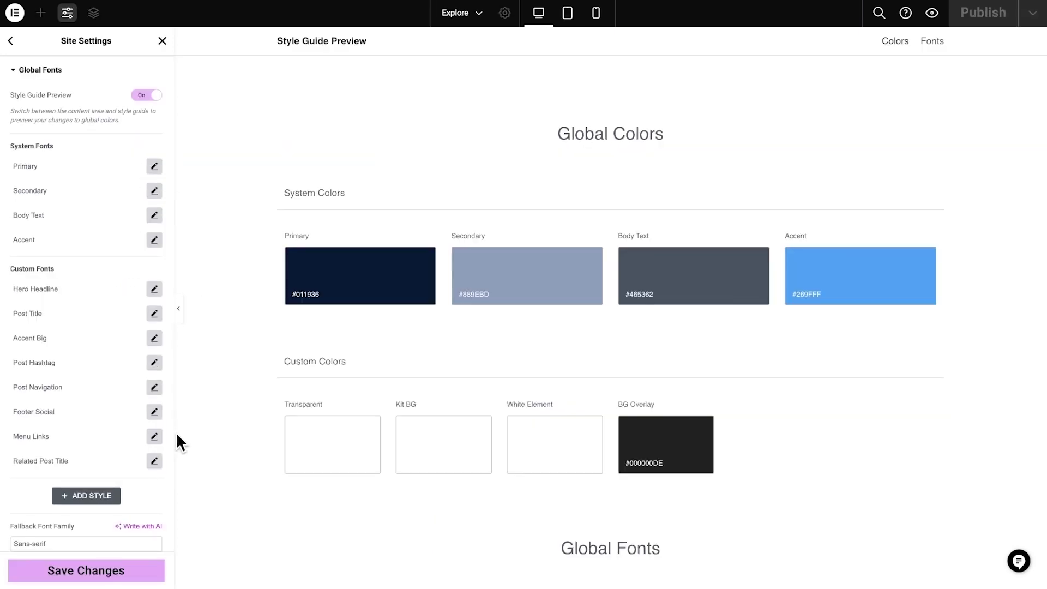
{"action": "left_click", "coordinate": [155, 436]}
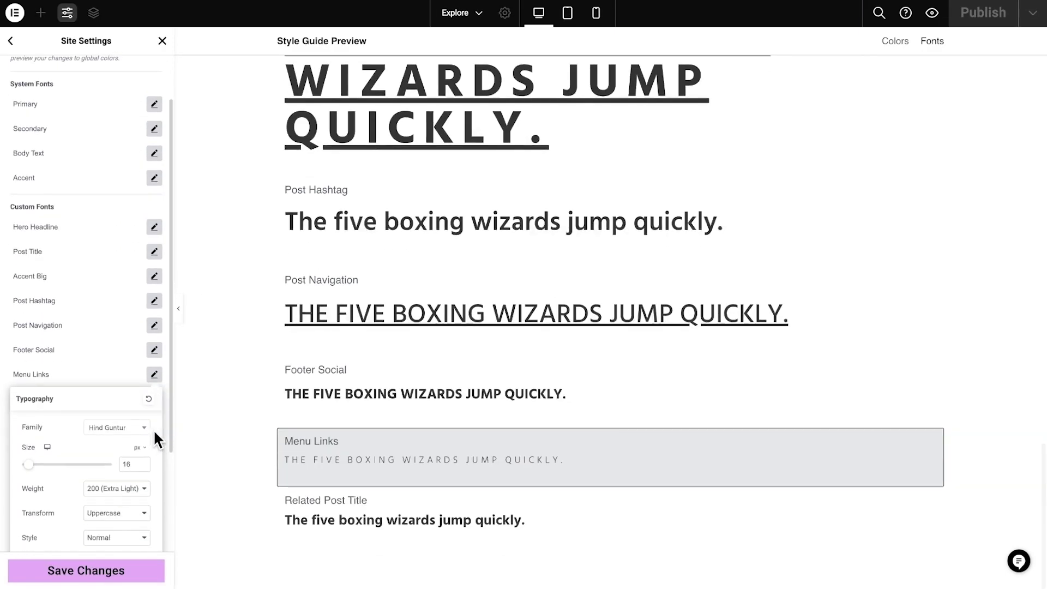
{"action": "scroll", "coordinate": [153, 430], "scroll_direction": "down", "scroll_amount": 3}
{"action": "left_click", "coordinate": [141, 297]}
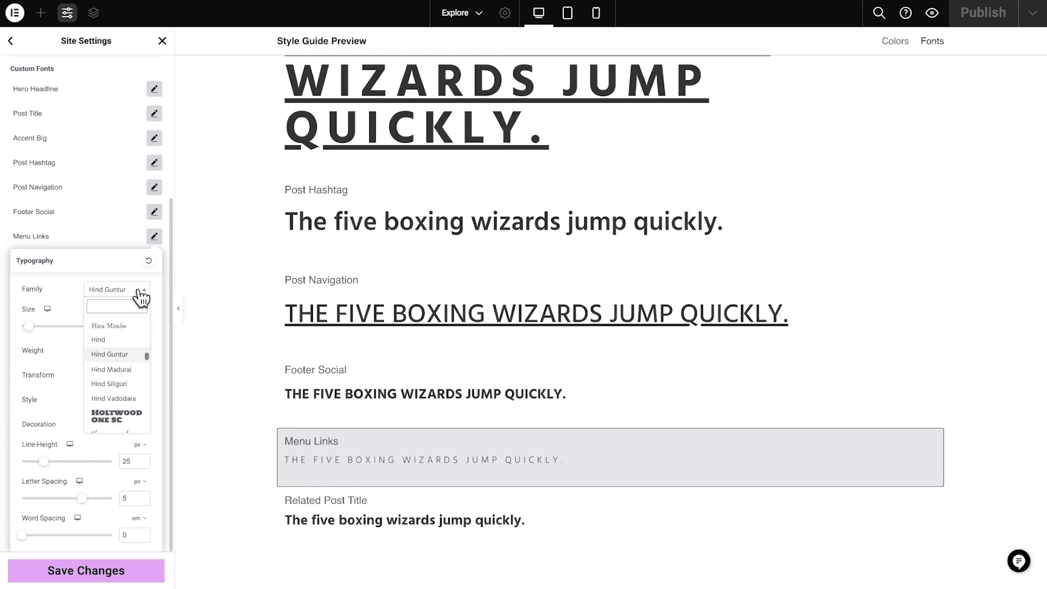
{"action": "type", "text": "staa"}
{"action": "key", "text": "Return"}
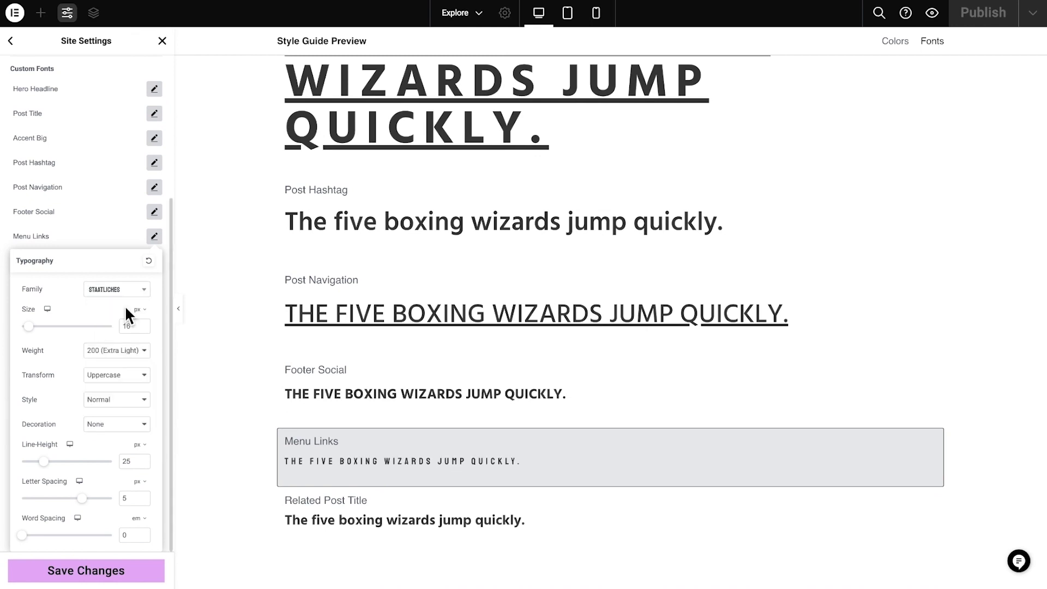
{"action": "type", "text": "22"}
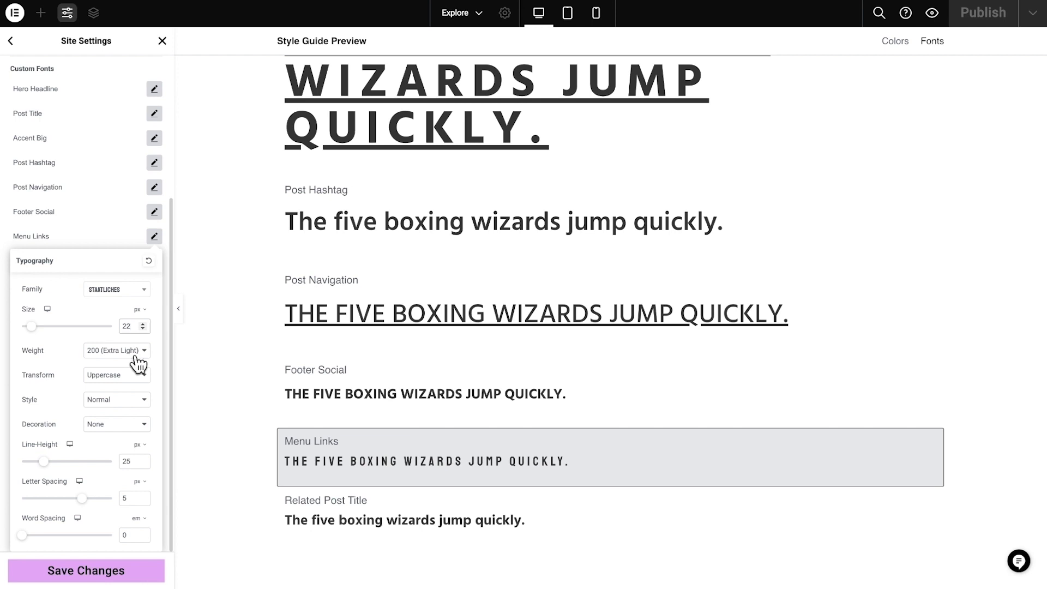
{"action": "key", "text": "BackSpace"}
{"action": "type", "text": "3"}
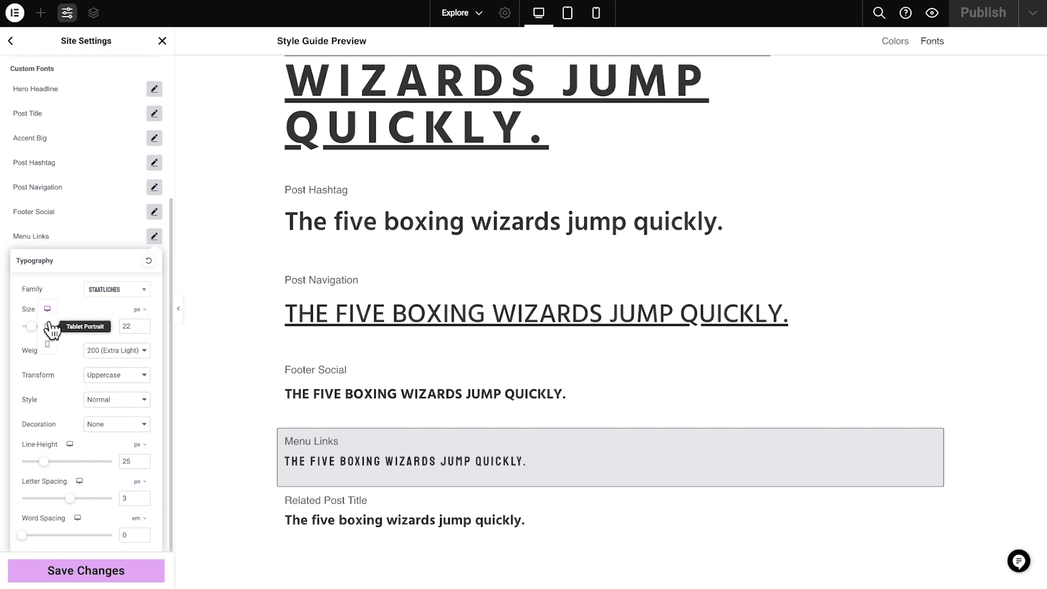
Check the tablet and mobile Menu Links sizes, save the global fonts, and return to the editor
{"action": "left_click", "coordinate": [48, 326]}
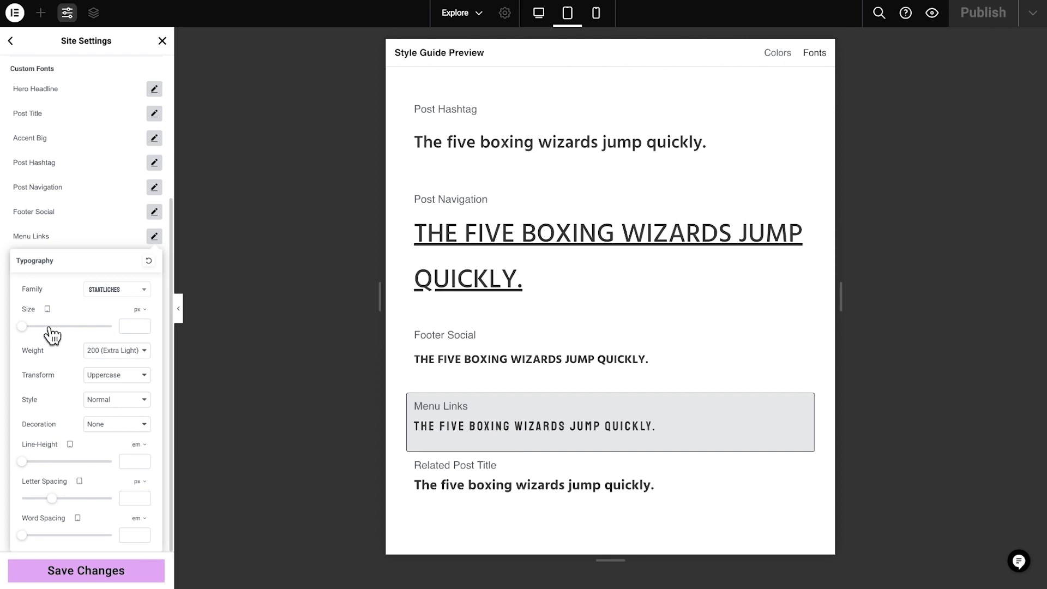
{"action": "mouse_move", "coordinate": [48, 311]}
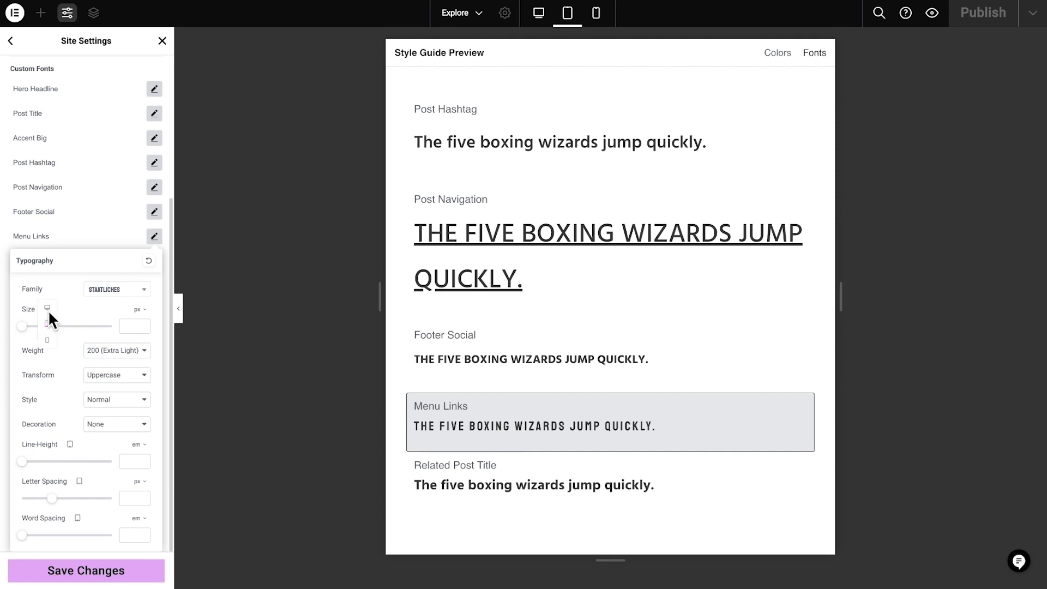
{"action": "left_click", "coordinate": [46, 342]}
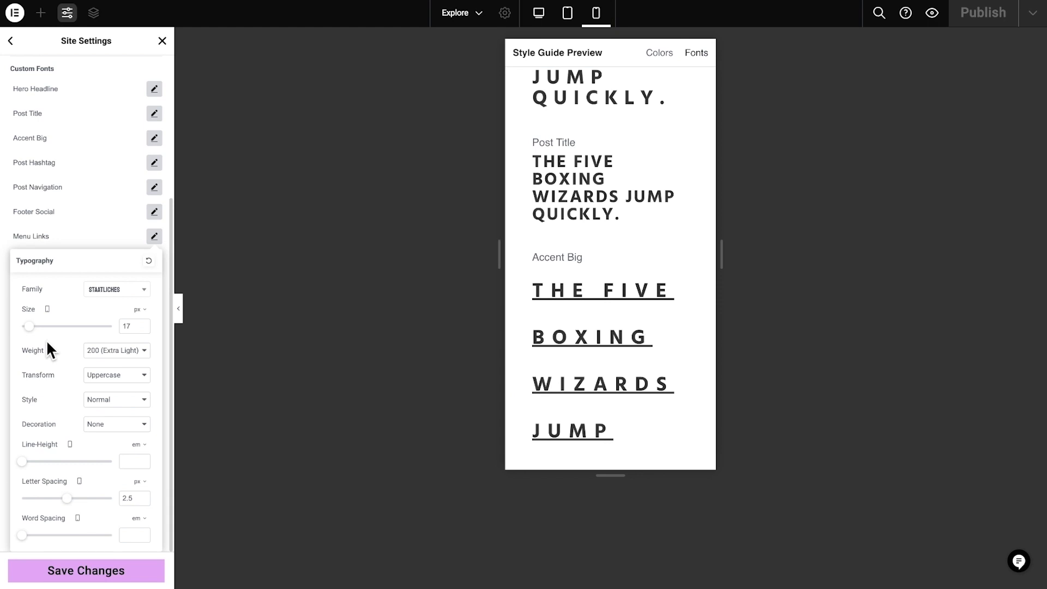
{"action": "left_click", "coordinate": [494, 295]}
{"action": "scroll", "coordinate": [514, 289], "scroll_direction": "down", "scroll_amount": 5}
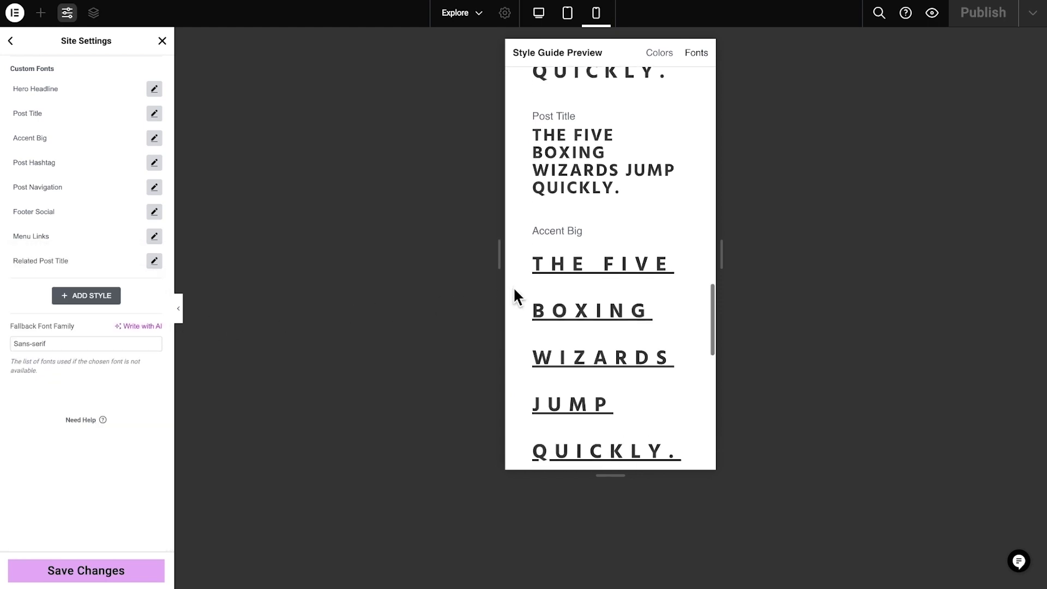
{"action": "scroll", "coordinate": [514, 289], "scroll_direction": "down", "scroll_amount": 6}
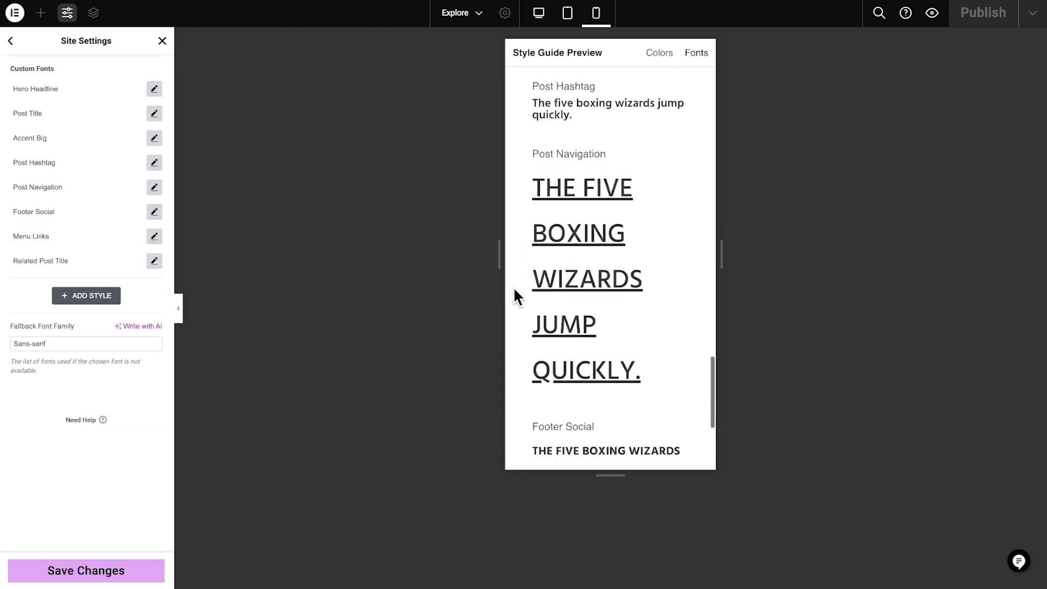
{"action": "scroll", "coordinate": [515, 295], "scroll_direction": "down", "scroll_amount": 1}
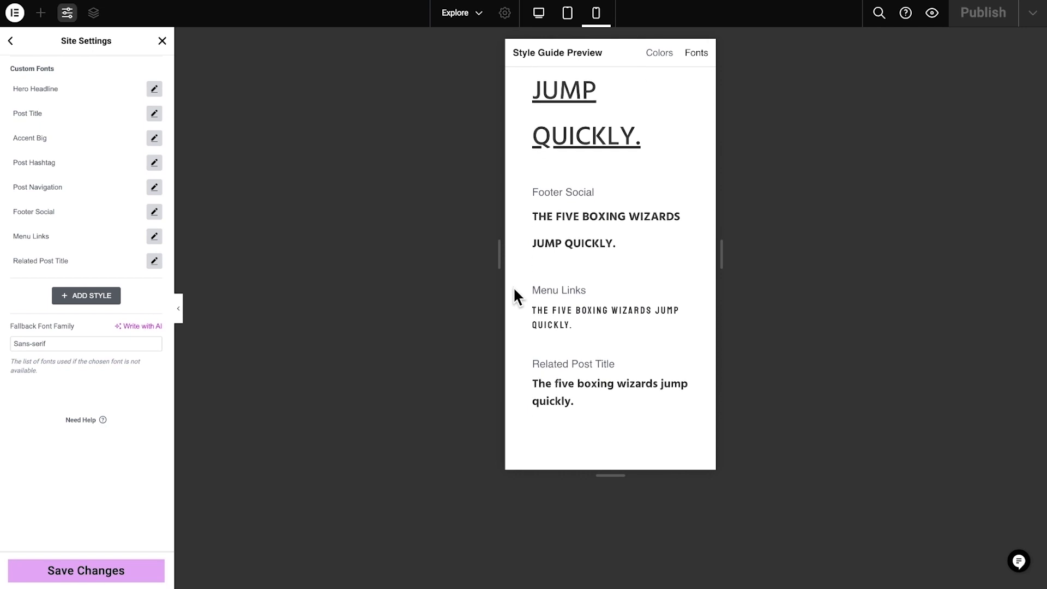
{"action": "left_click", "coordinate": [123, 571]}
{"action": "left_click", "coordinate": [126, 525]}
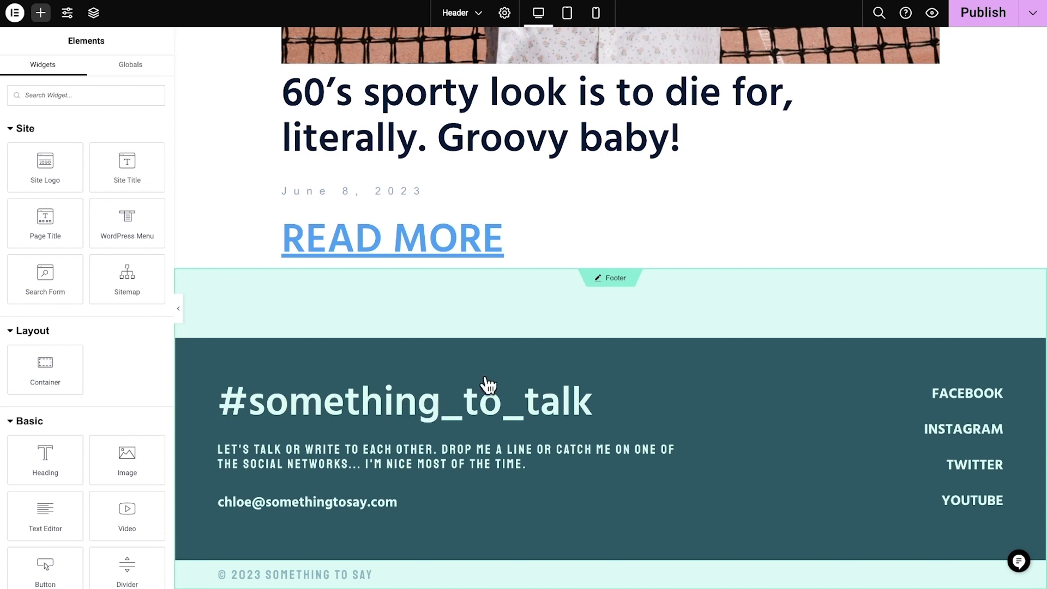
Open the footer template and replace the #something_to_talk heading with 'Let's Get Talkin'!'
{"action": "left_click", "coordinate": [615, 278]}
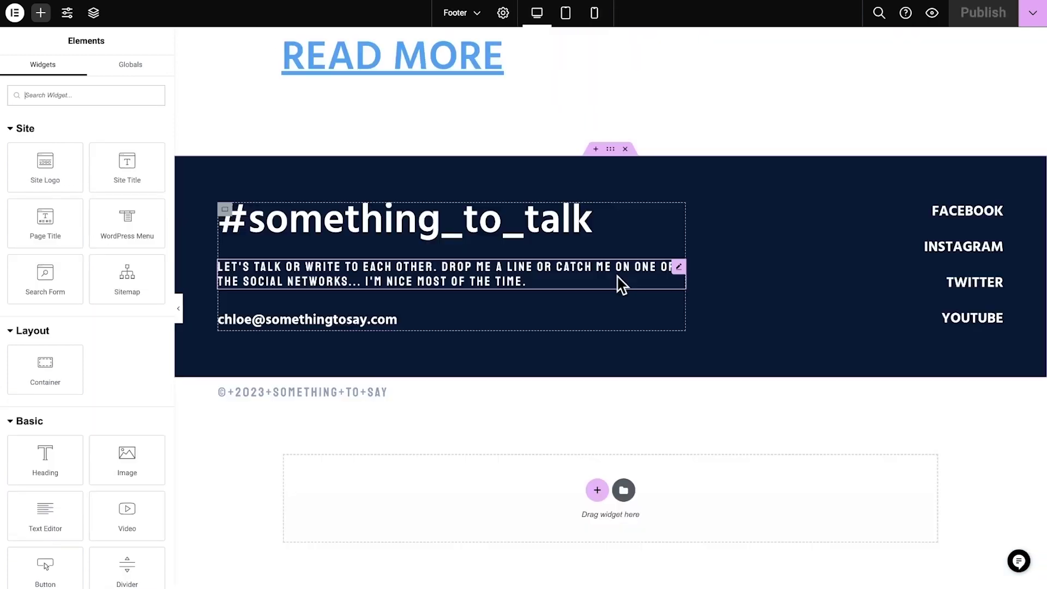
{"action": "left_click", "coordinate": [610, 150]}
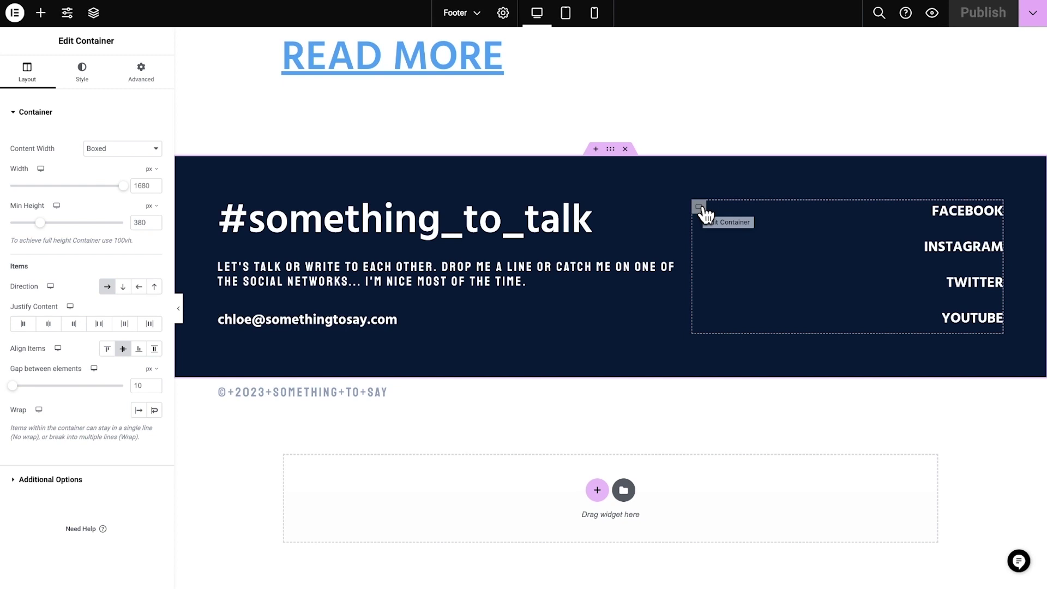
{"action": "left_click", "coordinate": [638, 212]}
{"action": "left_click", "coordinate": [114, 166]}
{"action": "key", "text": "ctrl+a"}
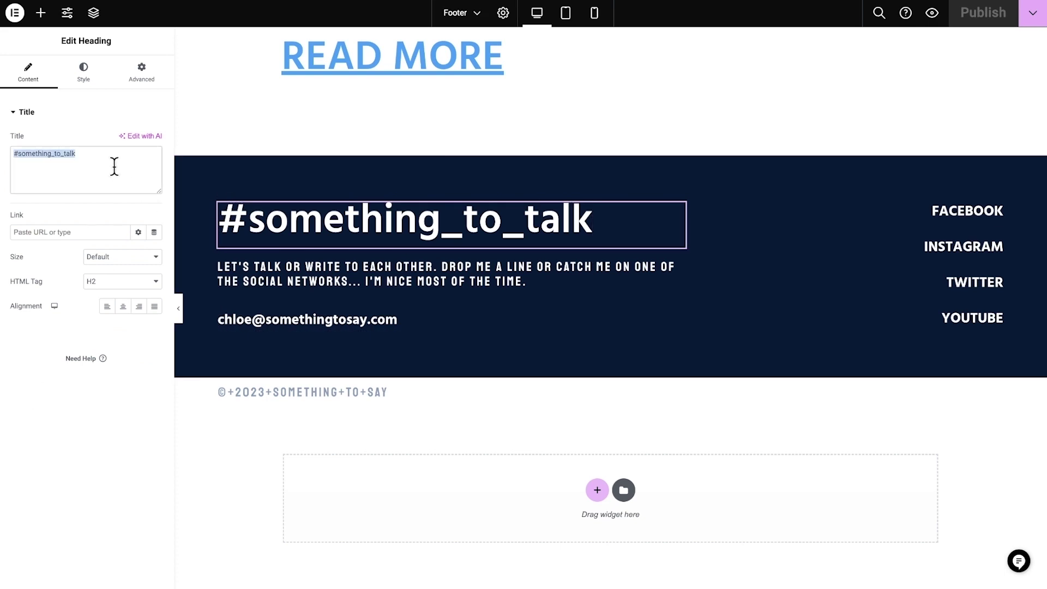
{"action": "type", "text": "Let's Get Talkin'!"}
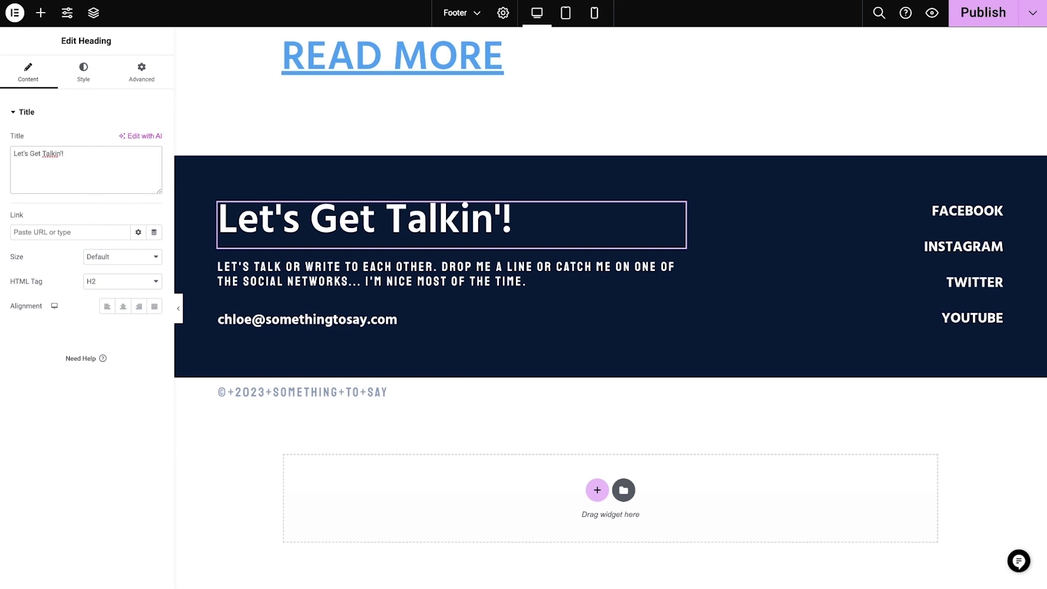
Replace the footer paragraph under the heading with the new invitation text
{"action": "left_click", "coordinate": [248, 267]}
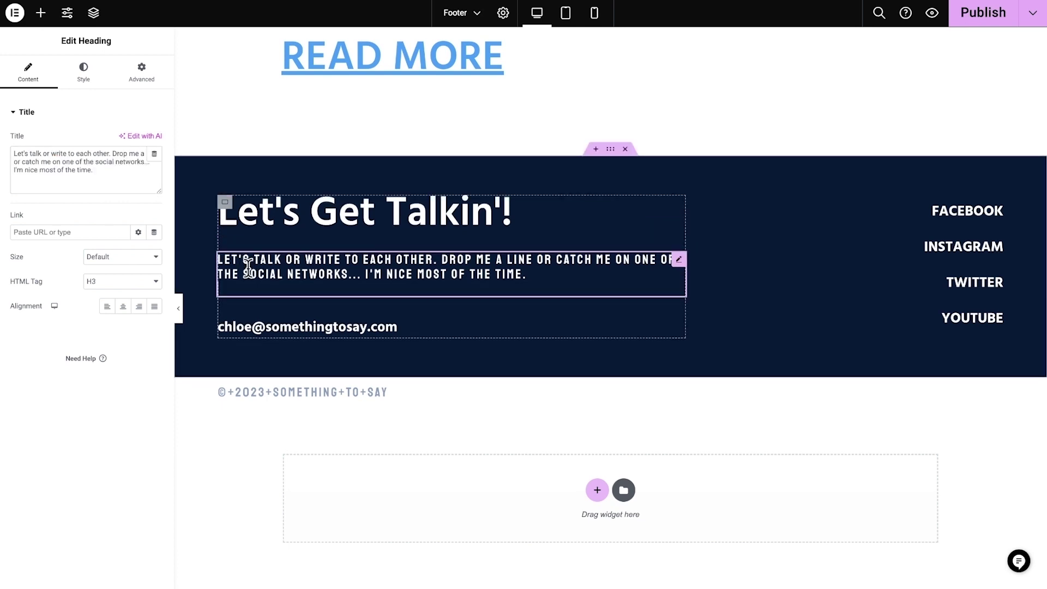
{"action": "left_click", "coordinate": [133, 180]}
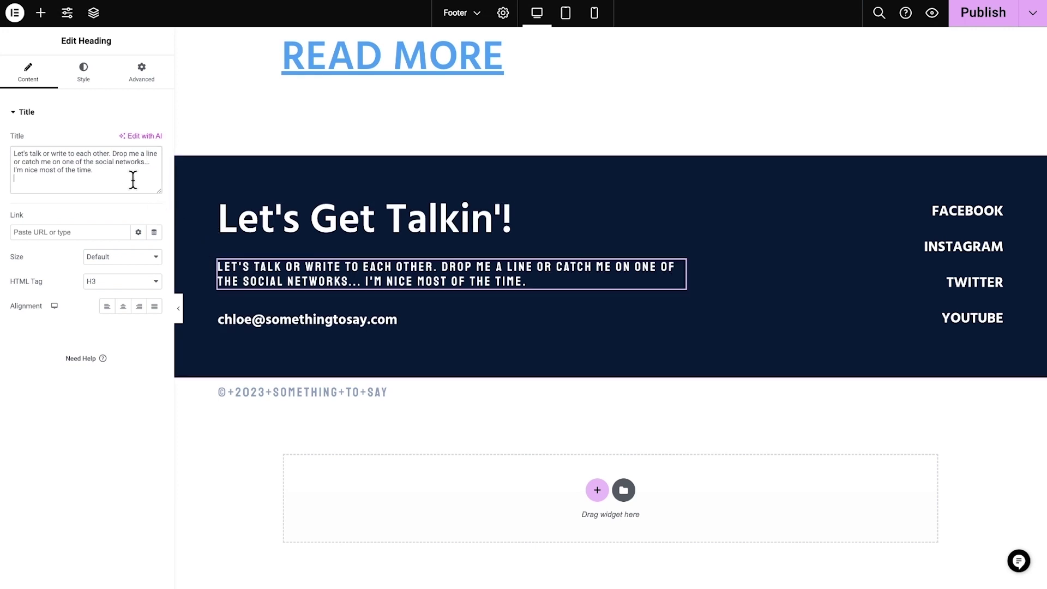
{"action": "key", "text": "ctrl+a"}
{"action": "type", "text": "Don't be a stranger! shoot me a message or connect with me on social media. I'm looking forward to hearing from you!"}
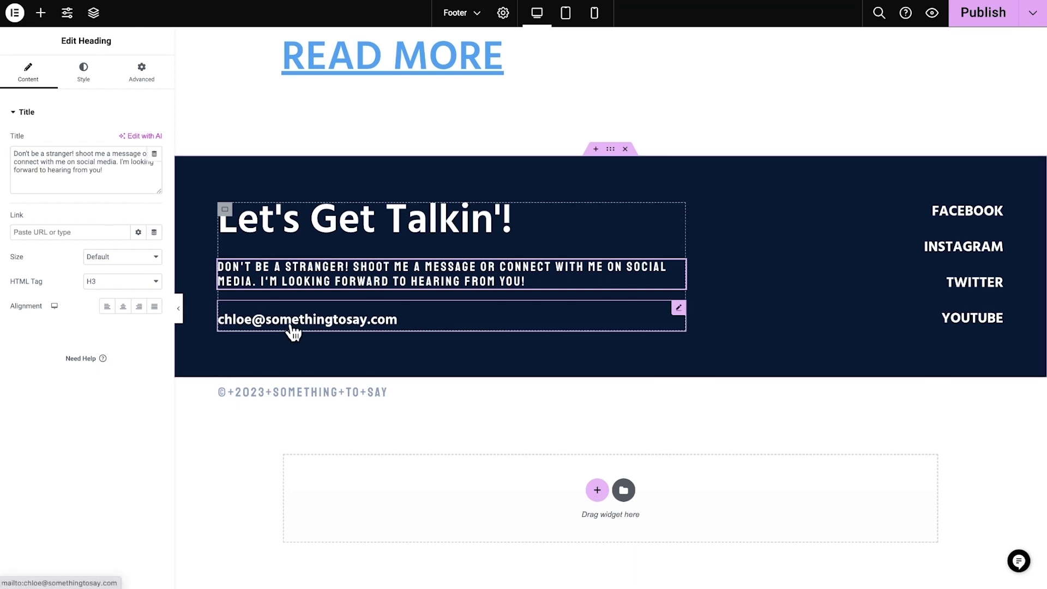
Change the e-mail heading to the site's contact address and link it as an e-mail link
{"action": "left_click", "coordinate": [262, 312]}
{"action": "triple_click", "coordinate": [125, 160]}
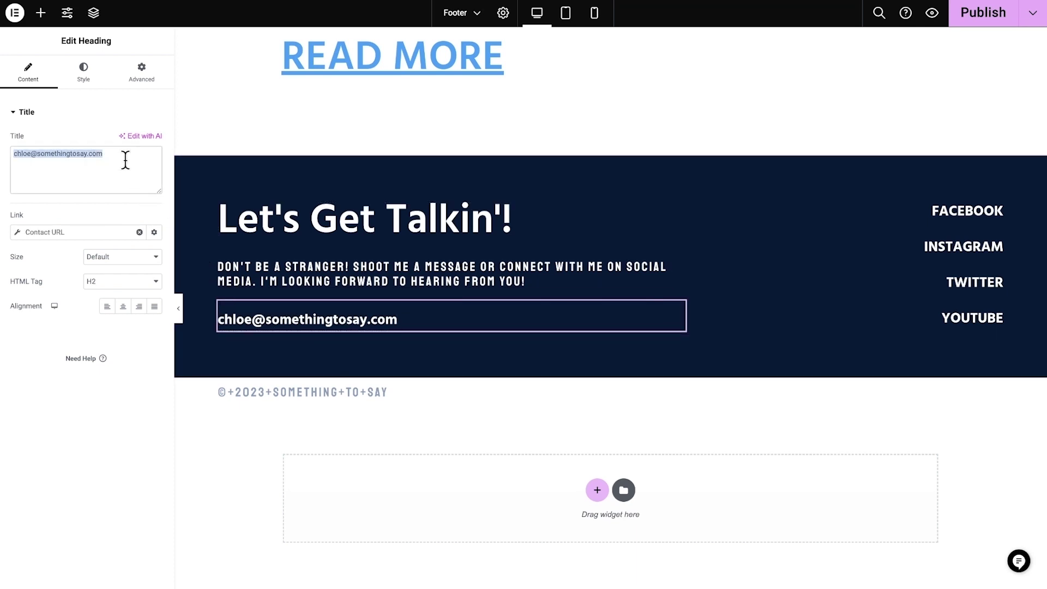
{"action": "key", "text": "ctrl+v"}
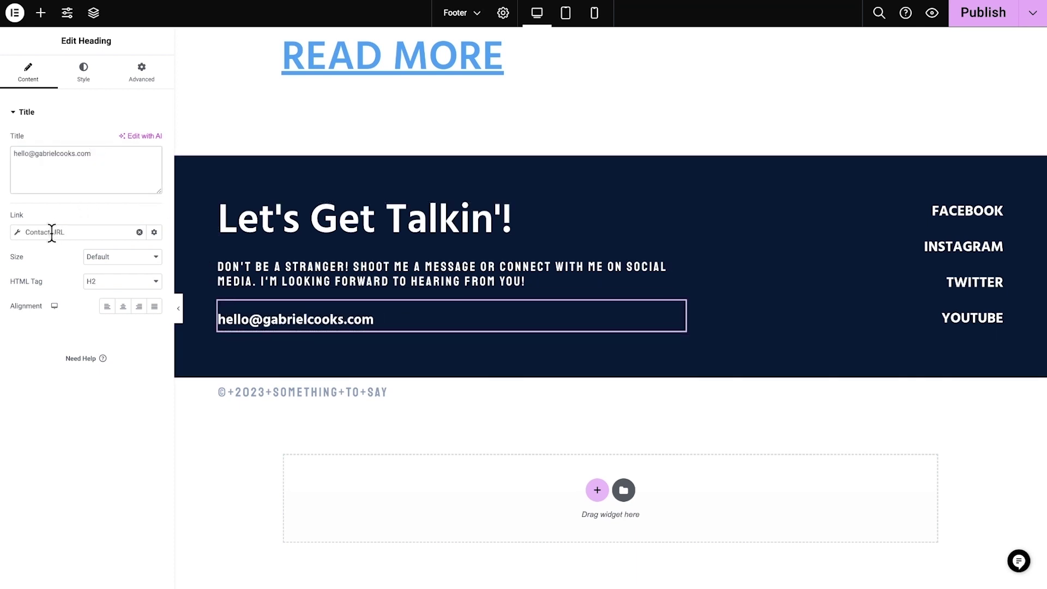
{"action": "left_click", "coordinate": [18, 233]}
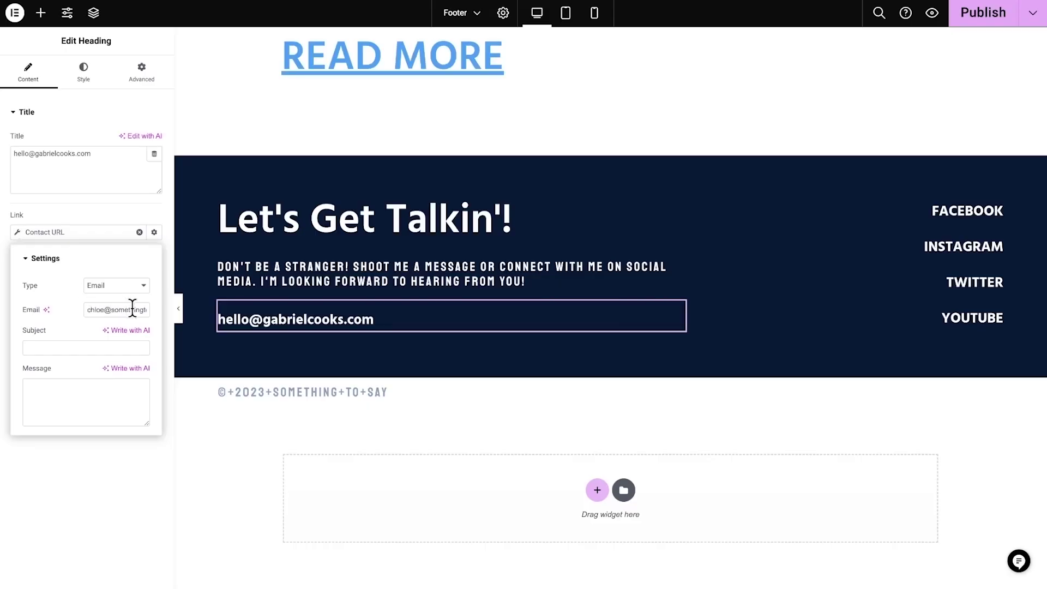
{"action": "triple_click", "coordinate": [143, 310]}
{"action": "key", "text": "ctrl+v"}
{"action": "left_click", "coordinate": [18, 233]}
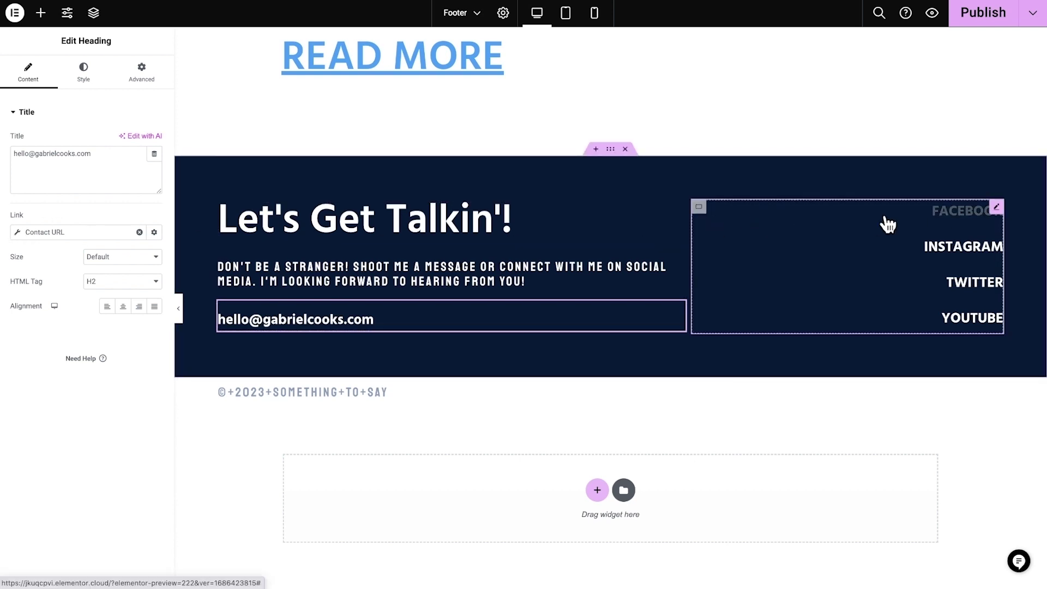
Check the Facebook item's link in the footer social links list
{"action": "left_click", "coordinate": [998, 209]}
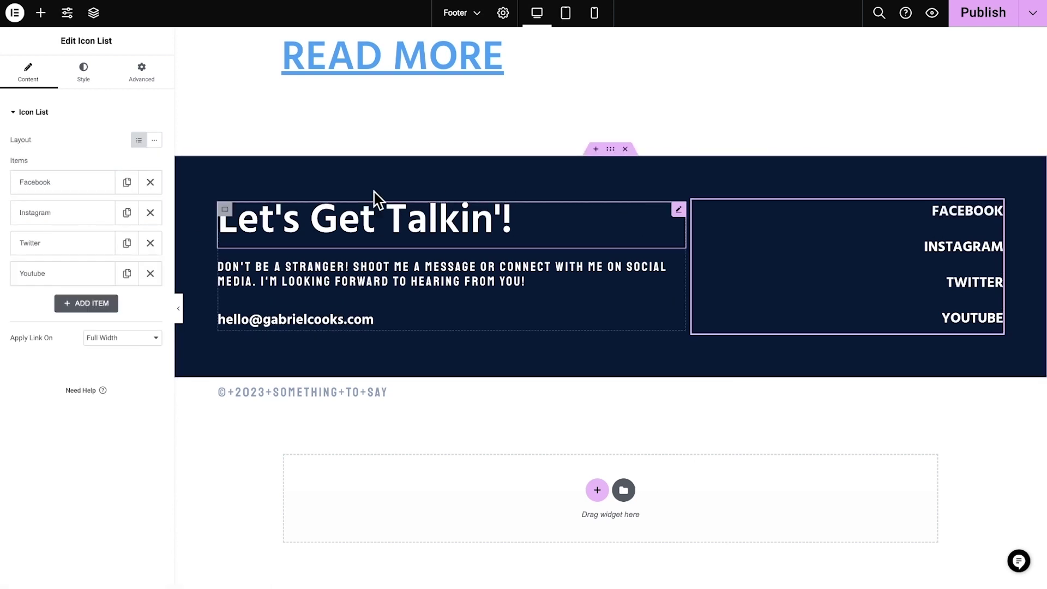
{"action": "left_click", "coordinate": [97, 184]}
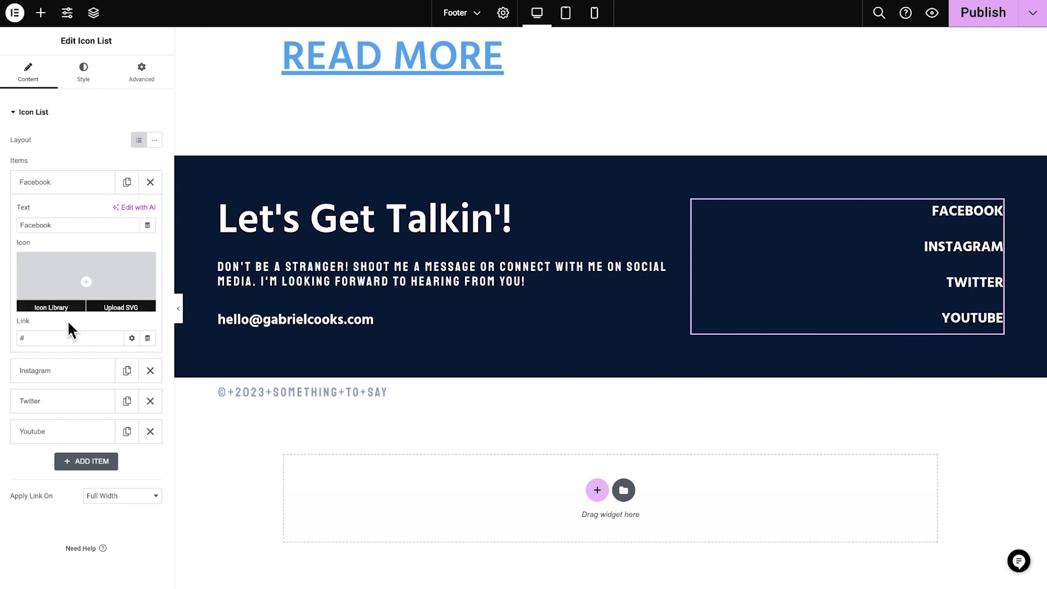
{"action": "left_click", "coordinate": [54, 183]}
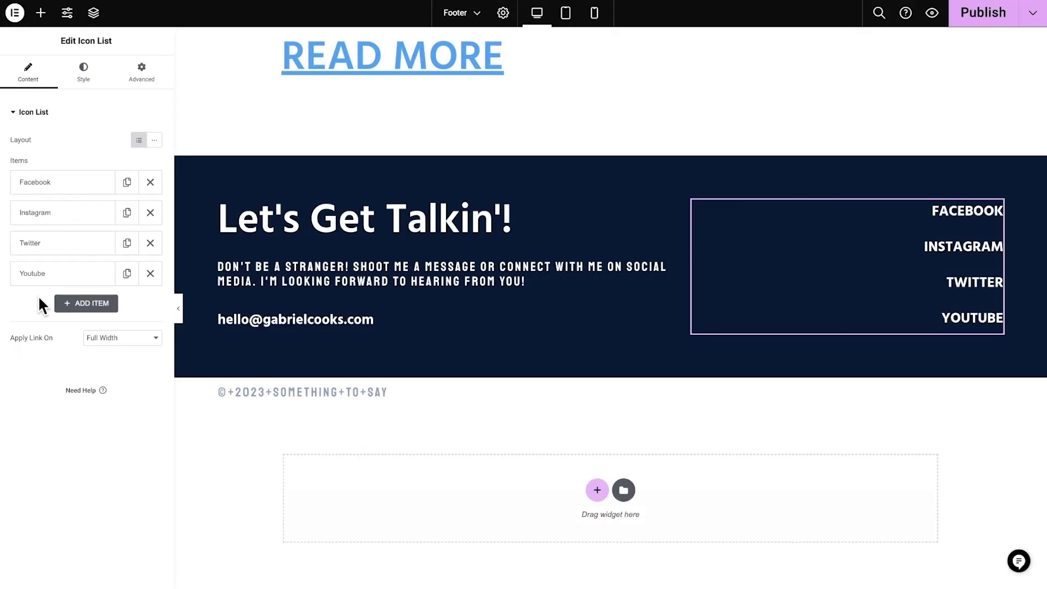
Set the copyright date tag to show '© ' before the year and the owner's name after
{"action": "left_click", "coordinate": [249, 391]}
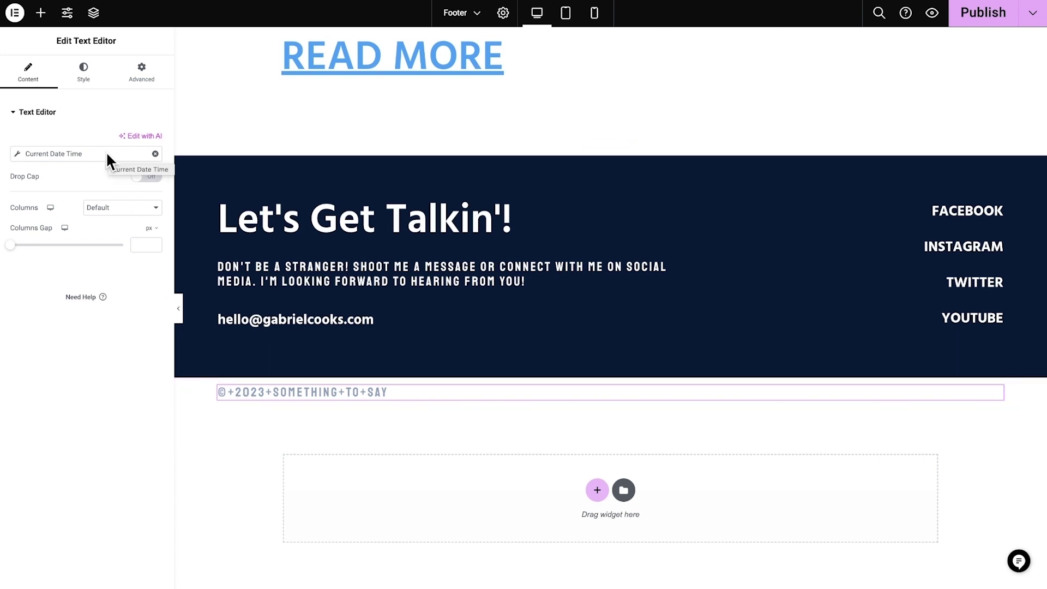
{"action": "left_click", "coordinate": [17, 155]}
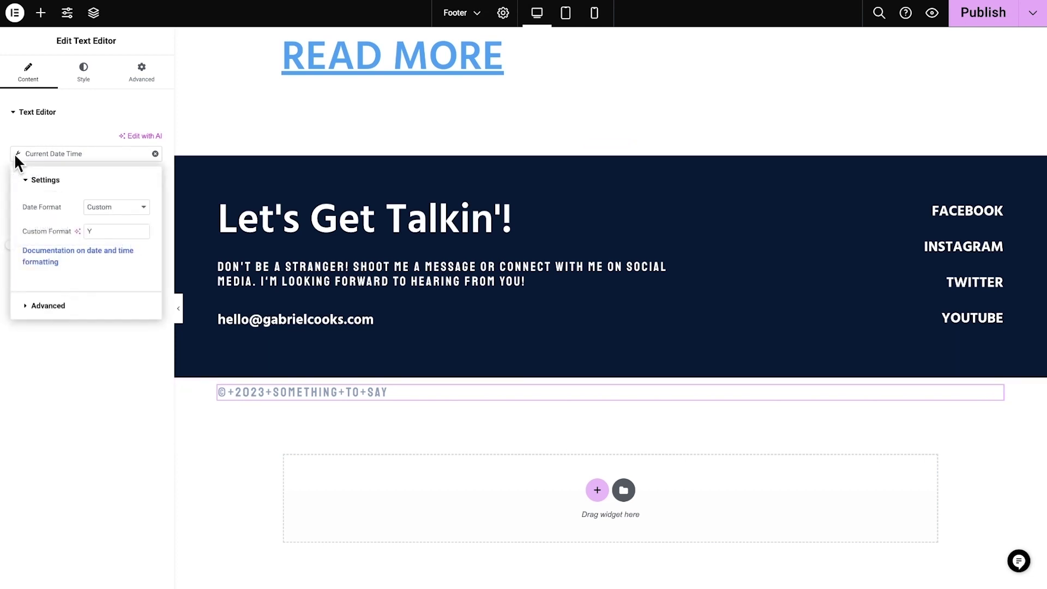
{"action": "left_click", "coordinate": [143, 210]}
{"action": "left_click", "coordinate": [143, 207]}
{"action": "left_click", "coordinate": [99, 305]}
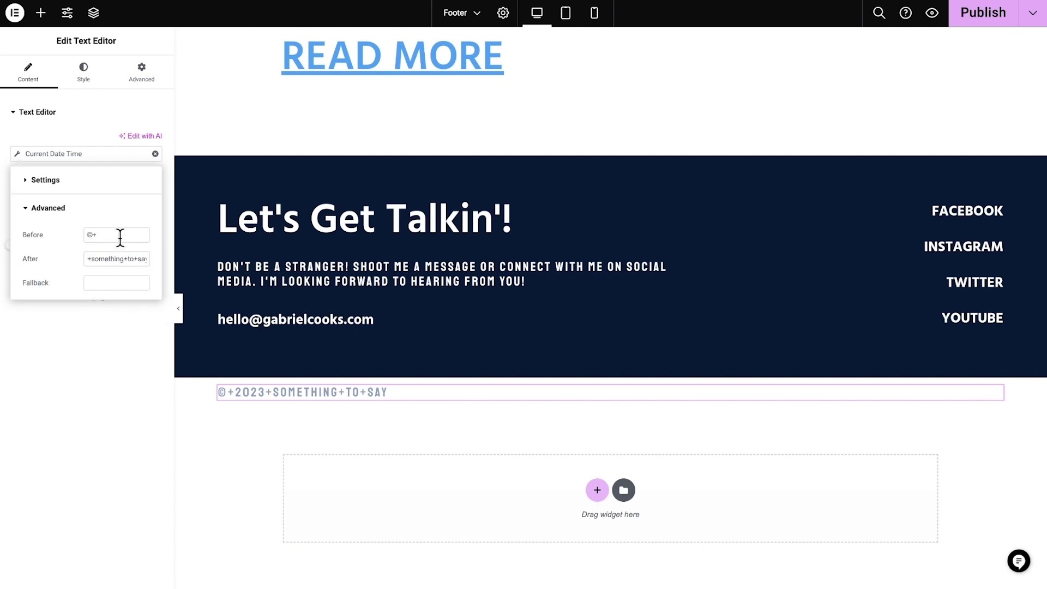
{"action": "key", "text": "BackSpace"}
{"action": "triple_click", "coordinate": [119, 258]}
{"action": "type", "text": "Gabriel Vega"}
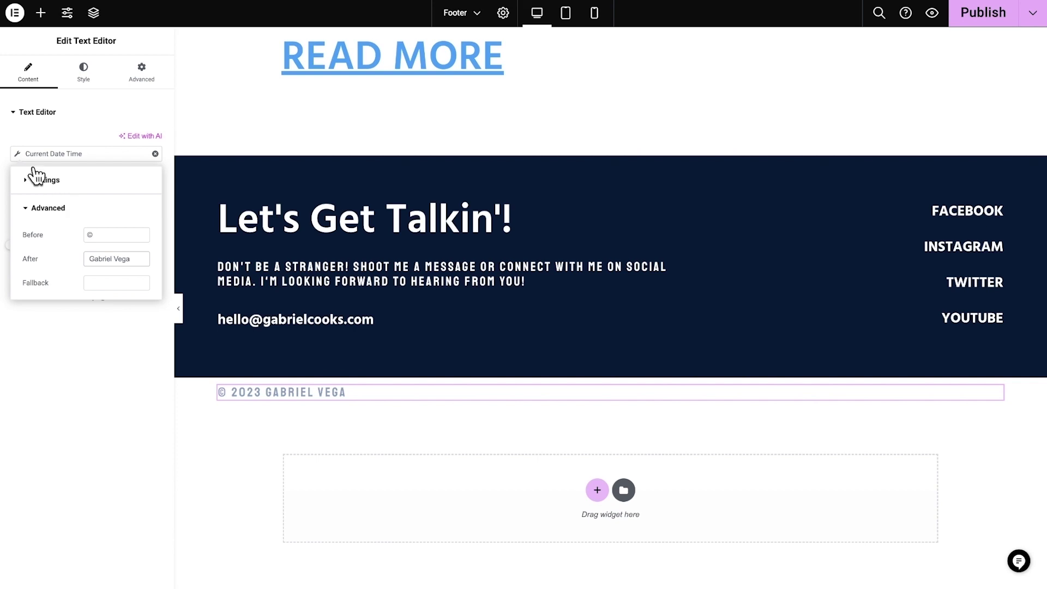
{"action": "left_click", "coordinate": [17, 151]}
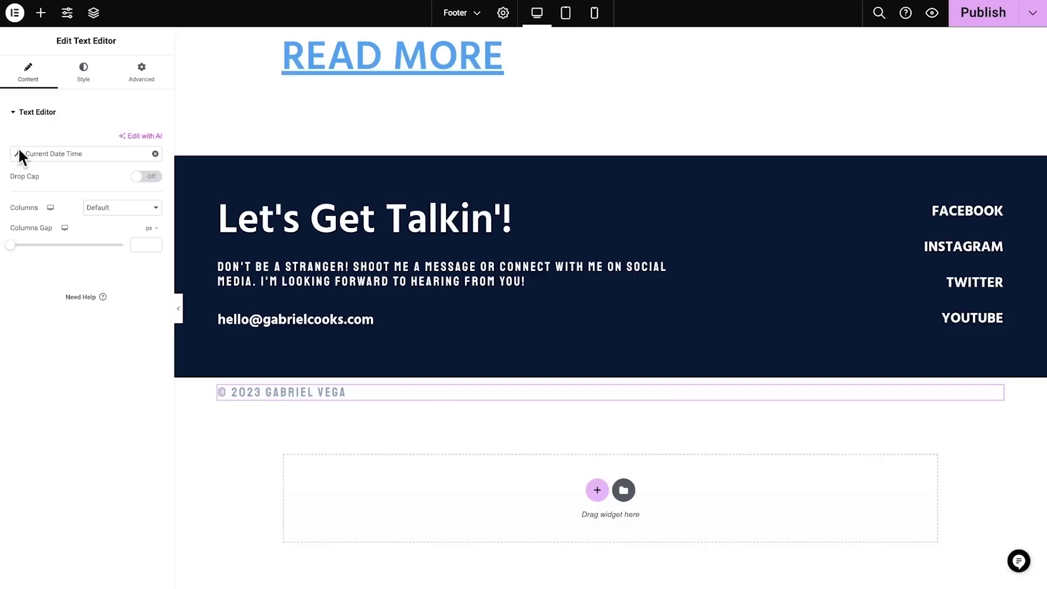
From the Let's Get Talkin'! heading's typography, open the site's global font settings
{"action": "left_click", "coordinate": [260, 228]}
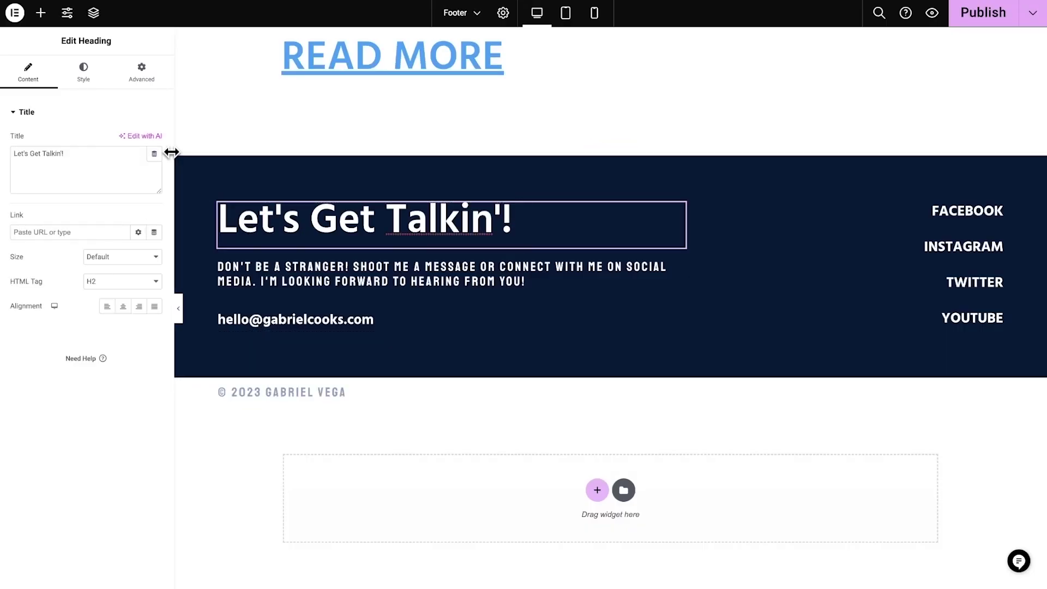
{"action": "left_click", "coordinate": [96, 86]}
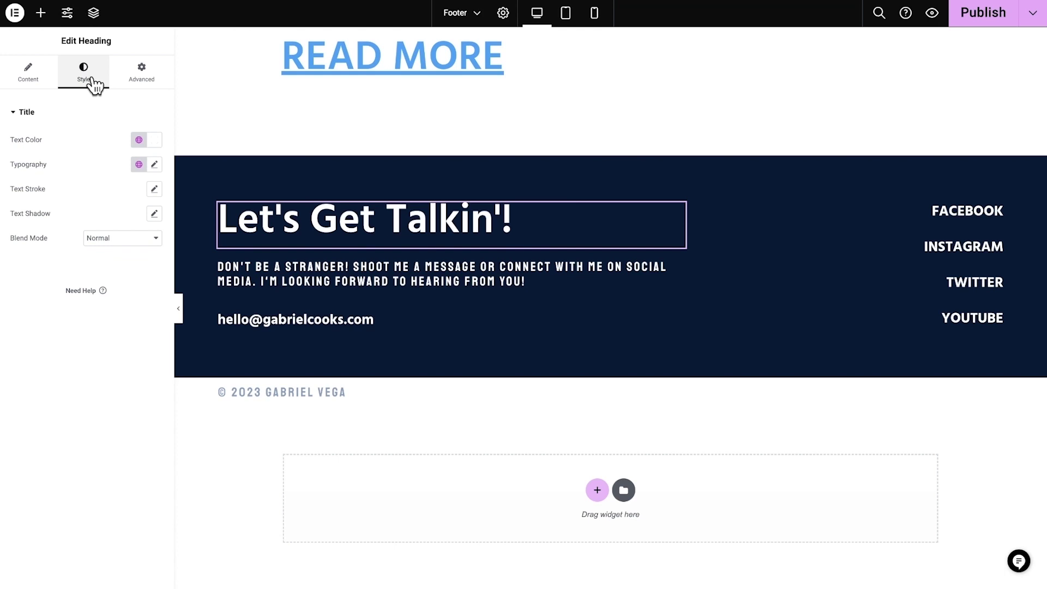
{"action": "left_click", "coordinate": [139, 166]}
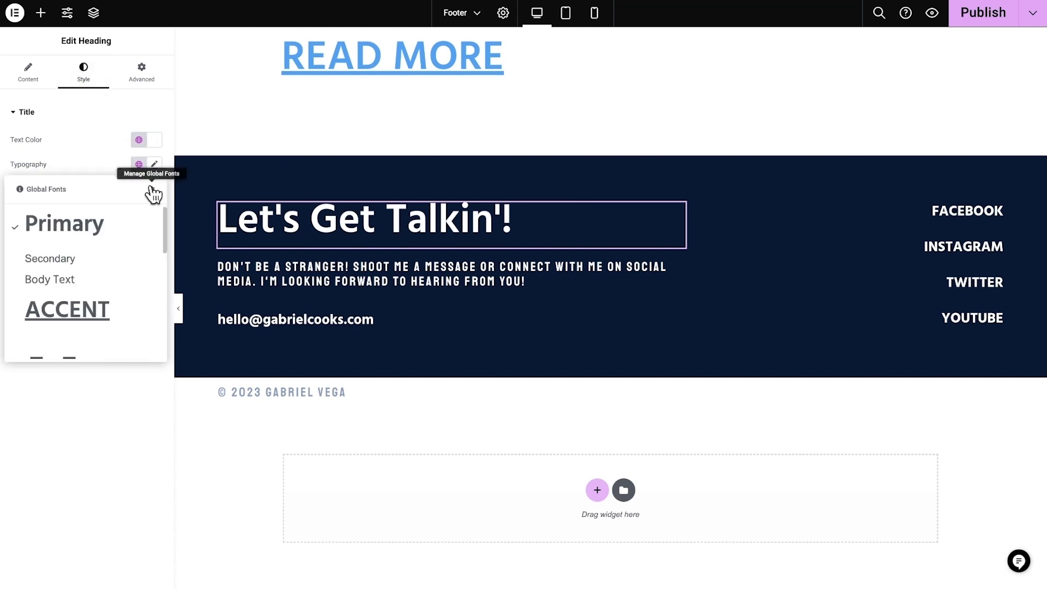
{"action": "left_click", "coordinate": [152, 190]}
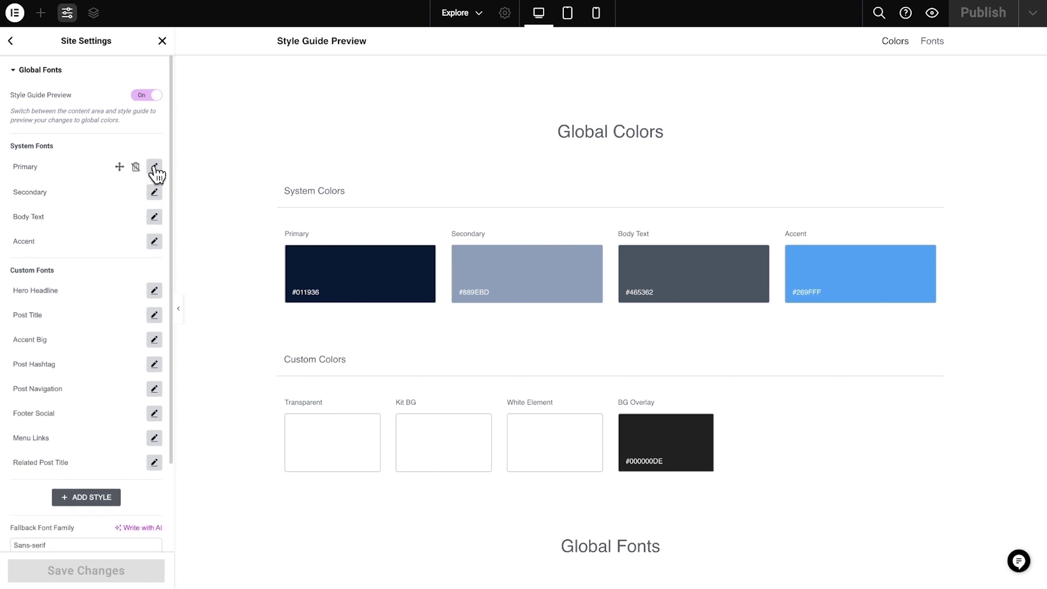
Set the Primary global font to Staatliches with letter spacing 3 and word spacing 0.1
{"action": "left_click", "coordinate": [155, 169]}
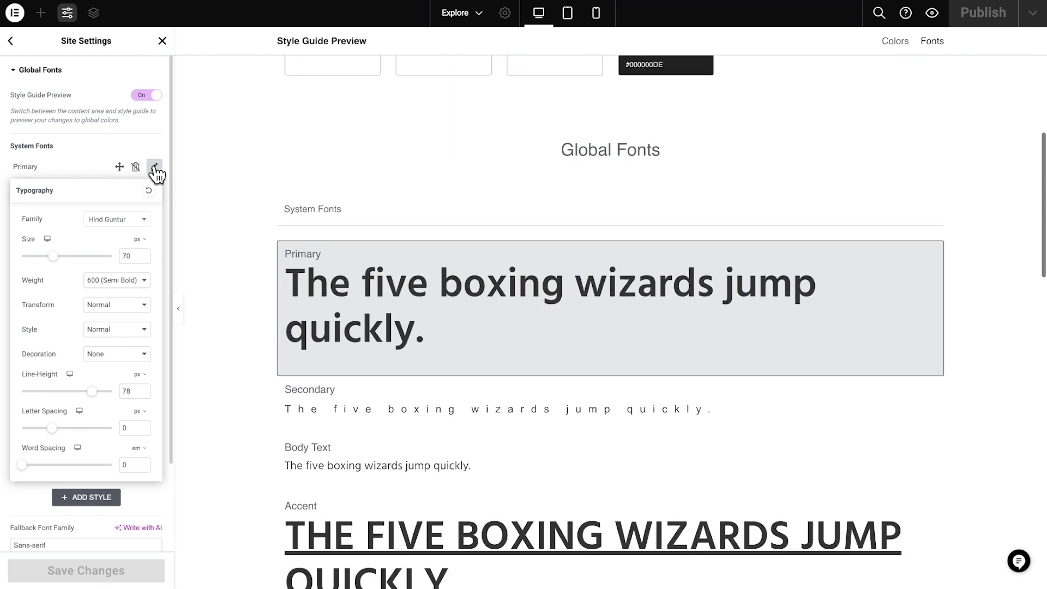
{"action": "left_click", "coordinate": [145, 224]}
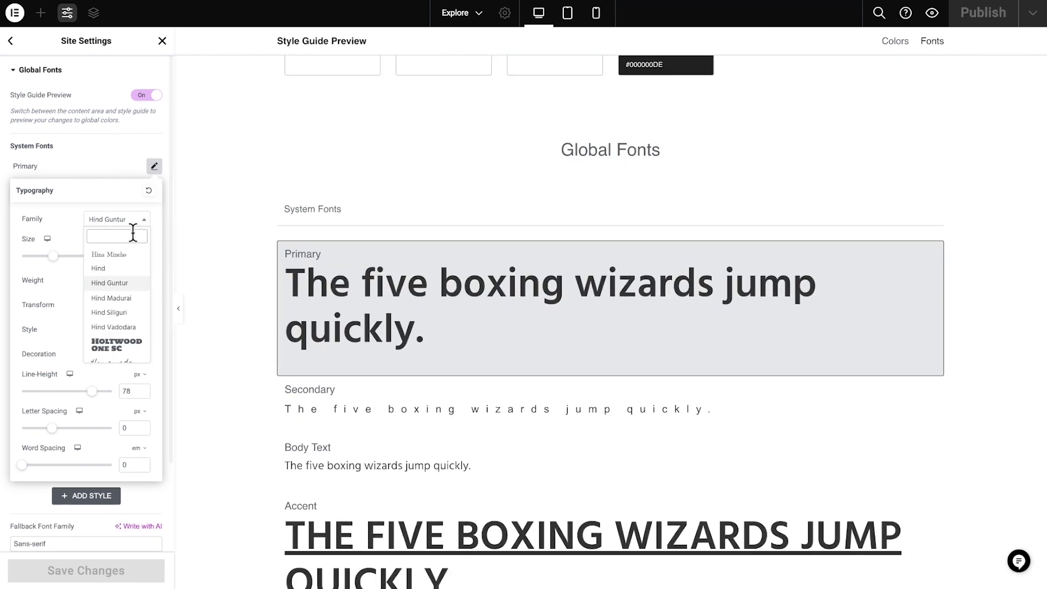
{"action": "type", "text": "staa"}
{"action": "key", "text": "Return"}
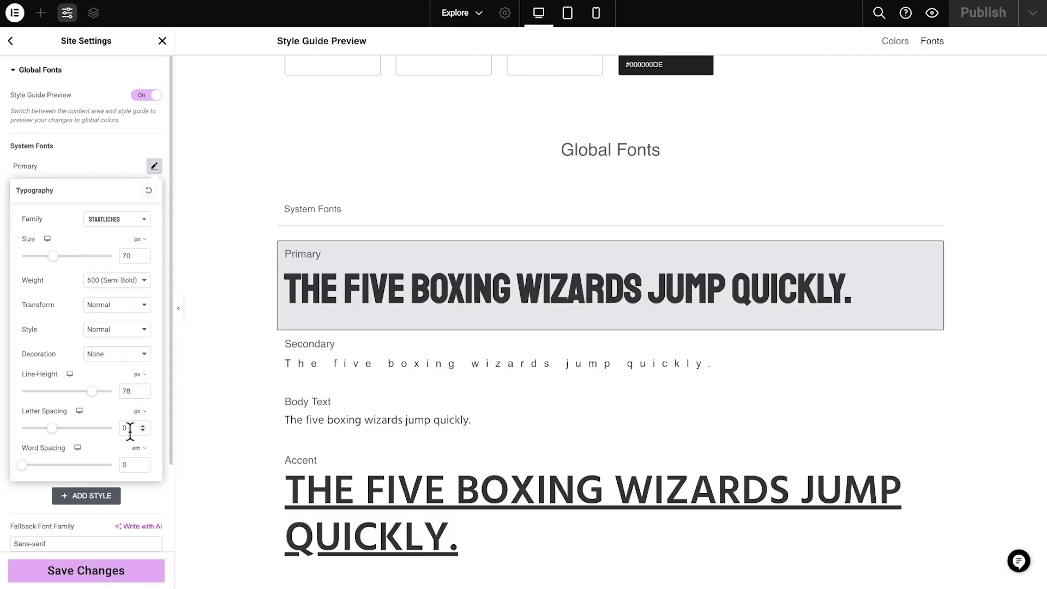
{"action": "type", "text": "3"}
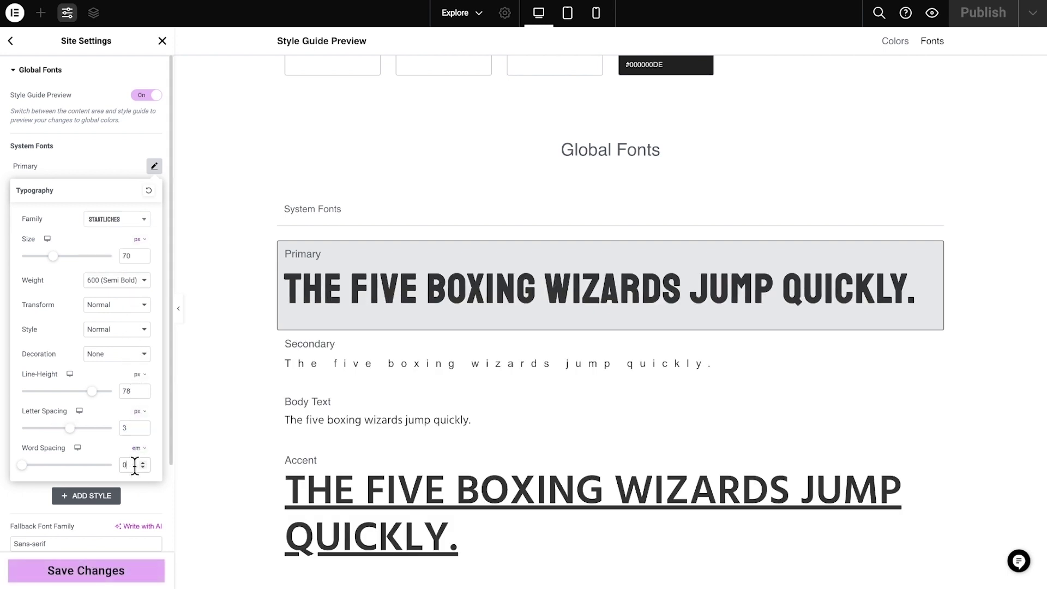
{"action": "type", "text": ".1"}
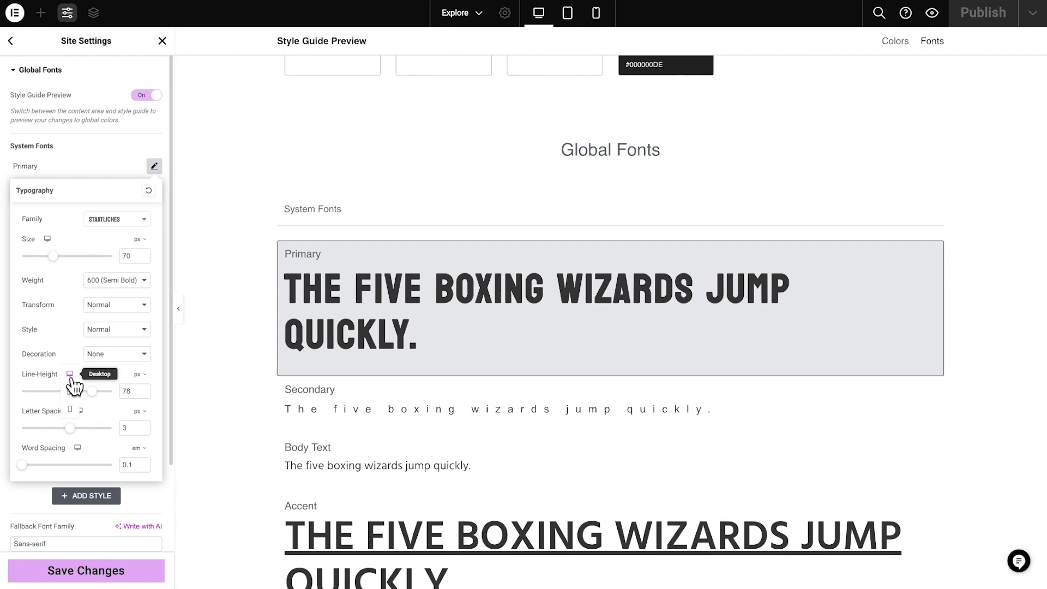
Check the Primary font in tablet and mobile previews, then return to desktop
{"action": "left_click", "coordinate": [71, 391]}
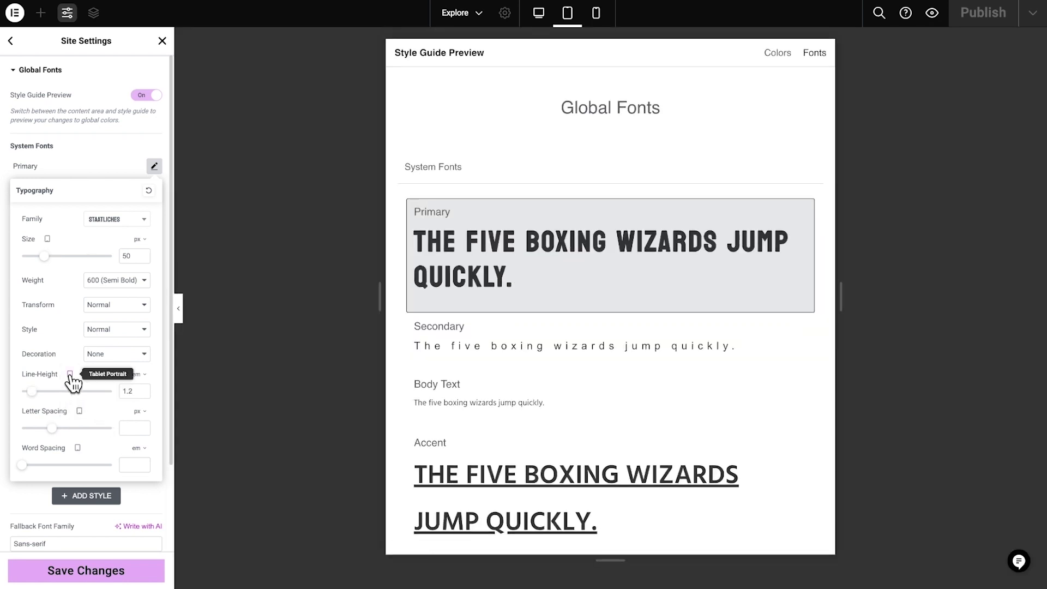
{"action": "left_click", "coordinate": [71, 410]}
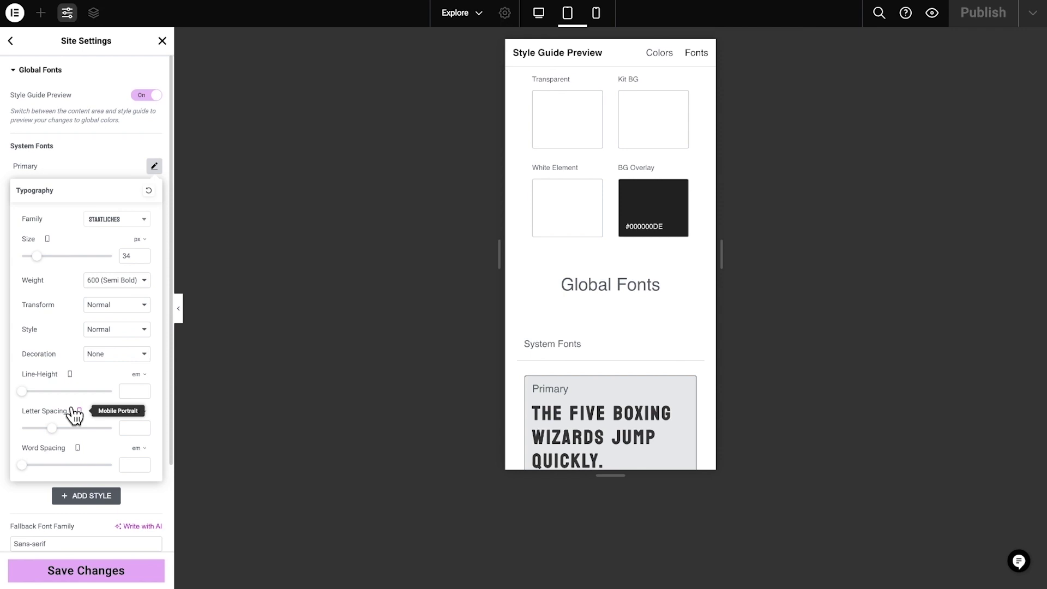
{"action": "left_click", "coordinate": [71, 376]}
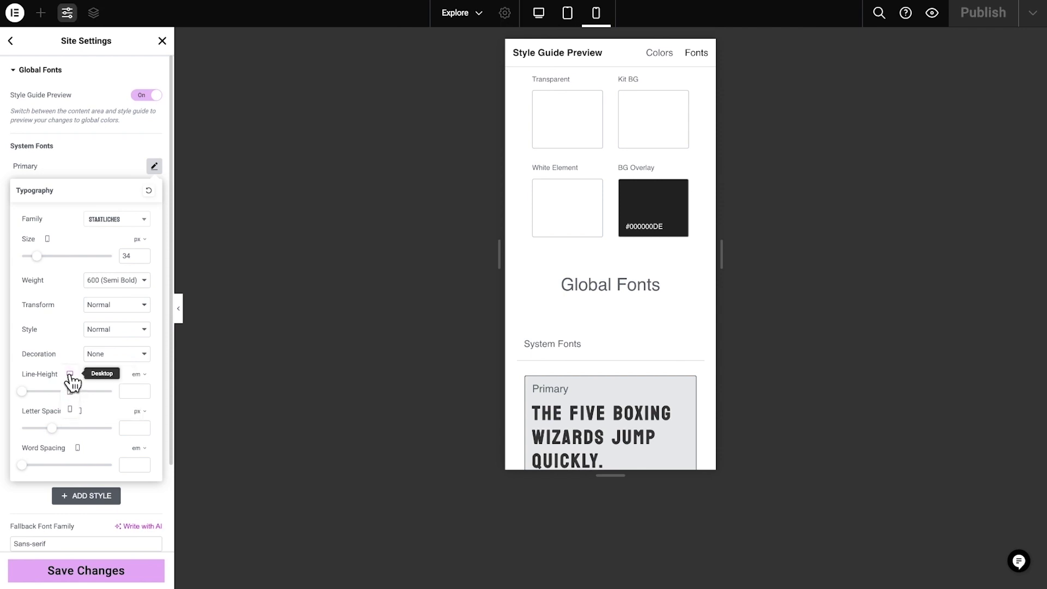
{"action": "left_click", "coordinate": [71, 375]}
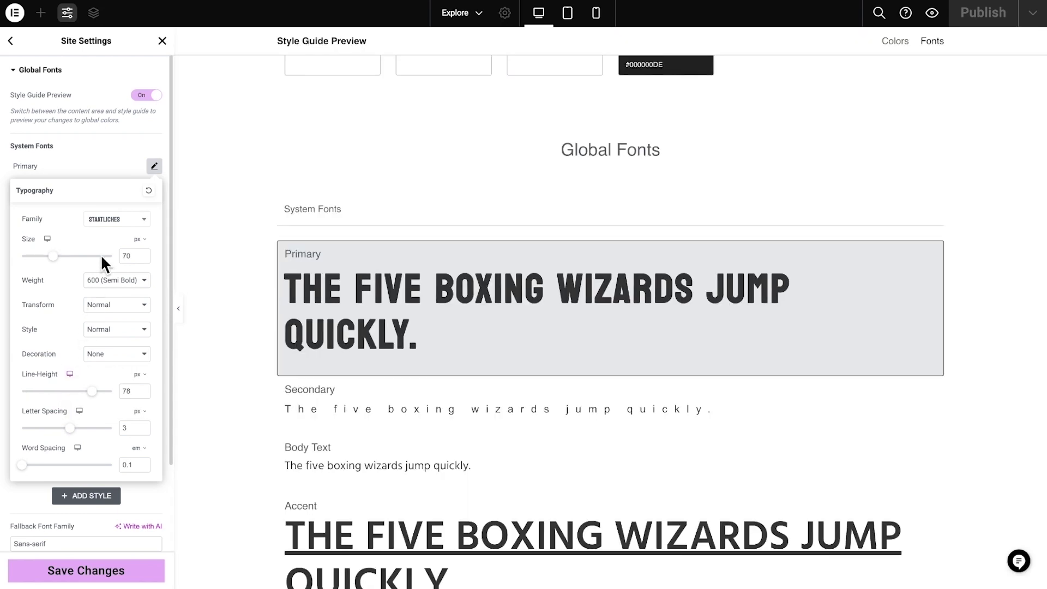
Set the Secondary global font family to Montserrat
{"action": "left_click", "coordinate": [155, 167]}
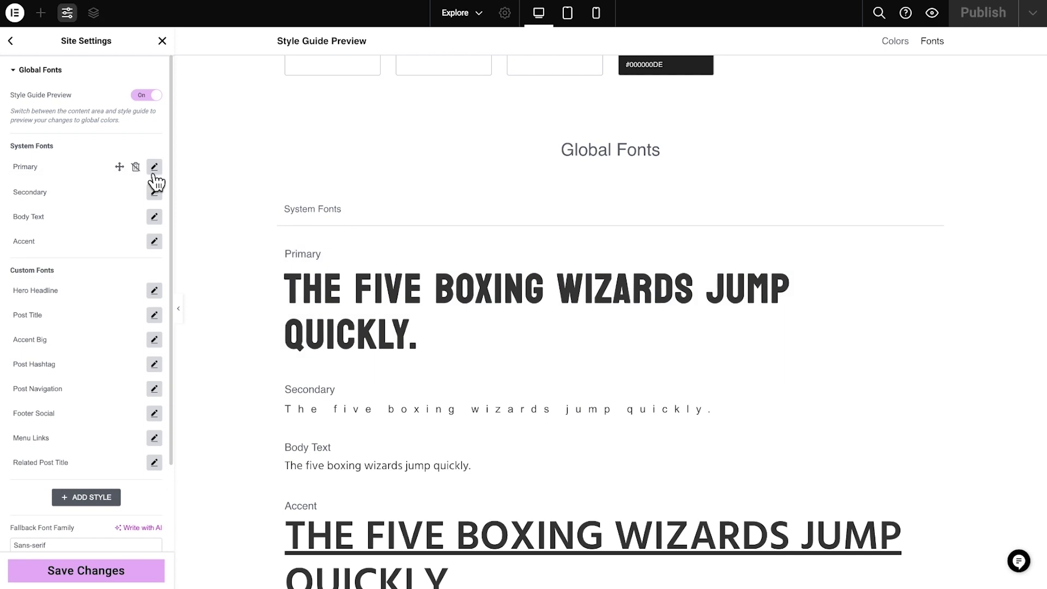
{"action": "left_click", "coordinate": [154, 192]}
{"action": "left_click", "coordinate": [137, 250]}
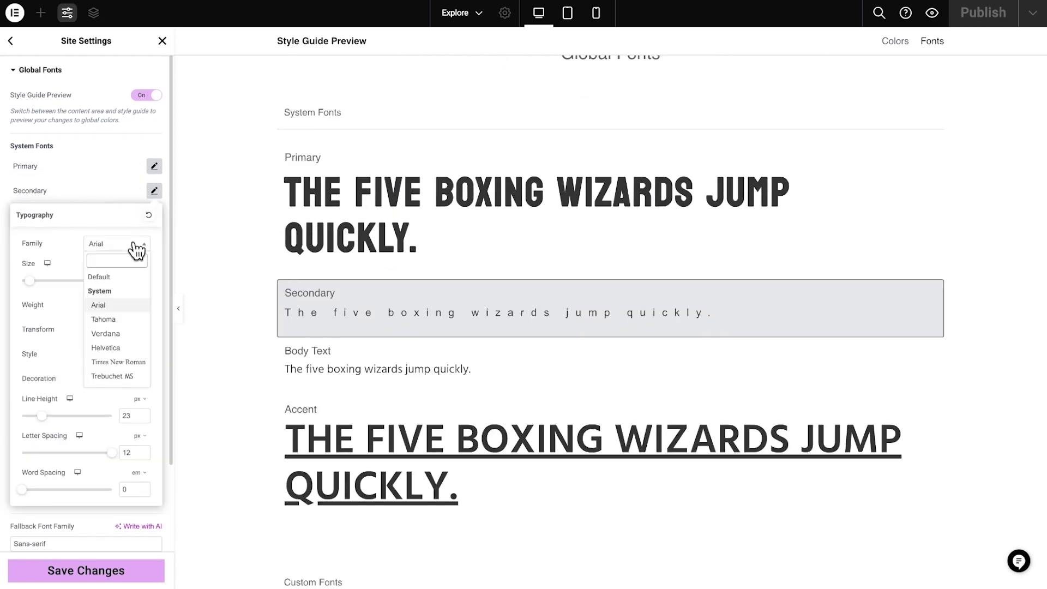
{"action": "type", "text": "montse"}
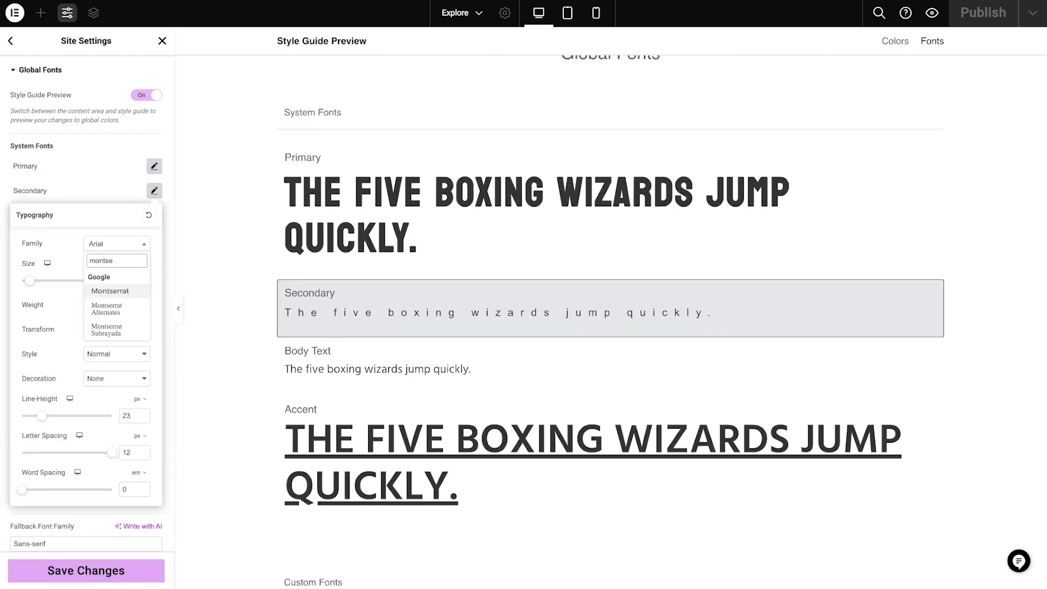
{"action": "key", "text": "Return"}
Give the Secondary font size 26, weight 500, line height 38, no letter spacing, 0.3 em word spacing
{"action": "double_click", "coordinate": [136, 280]}
{"action": "type", "text": "26"}
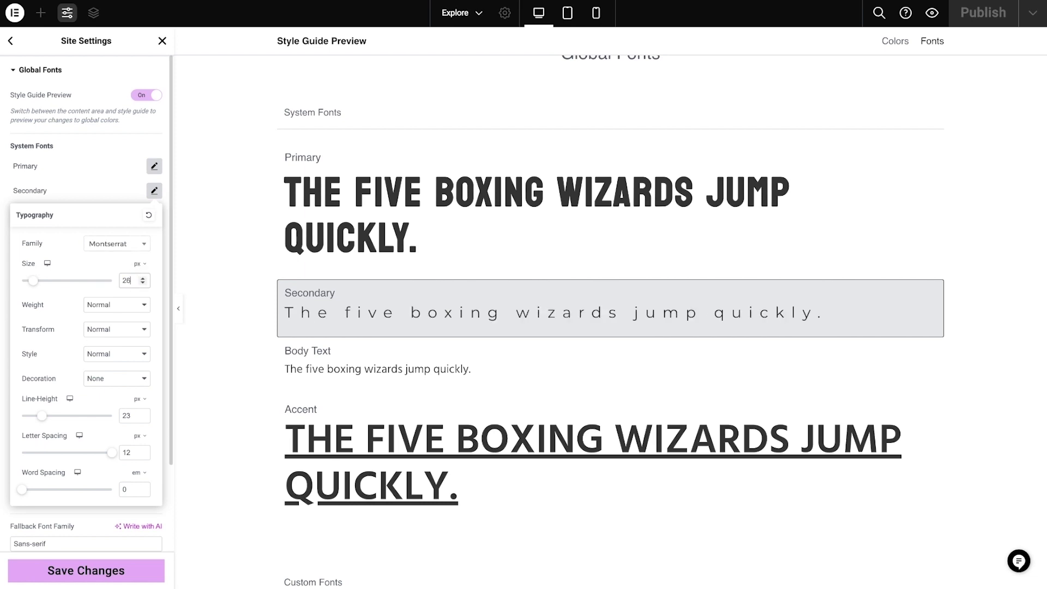
{"action": "left_click", "coordinate": [140, 305]}
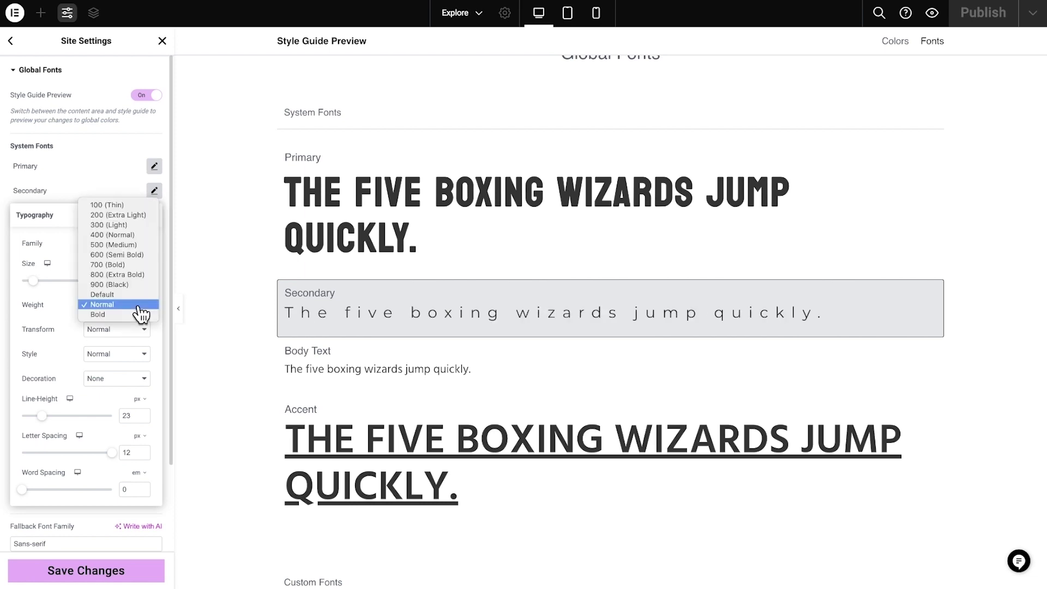
{"action": "left_click", "coordinate": [143, 244]}
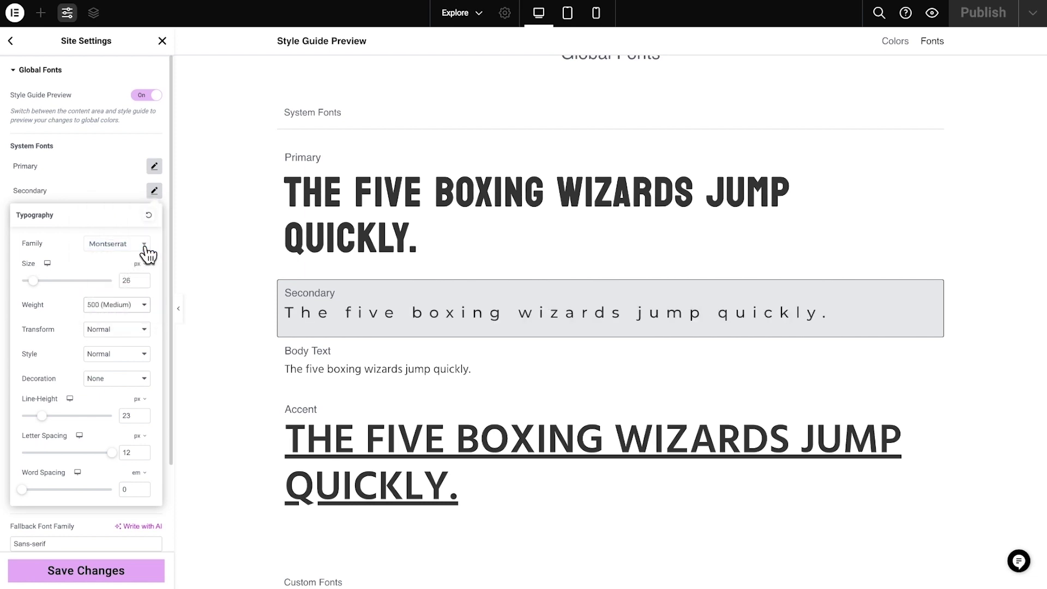
{"action": "double_click", "coordinate": [135, 415]}
{"action": "type", "text": "38"}
{"action": "double_click", "coordinate": [135, 452]}
{"action": "key", "text": "BackSpace"}
{"action": "double_click", "coordinate": [135, 489]}
{"action": "type", "text": "0.3"}
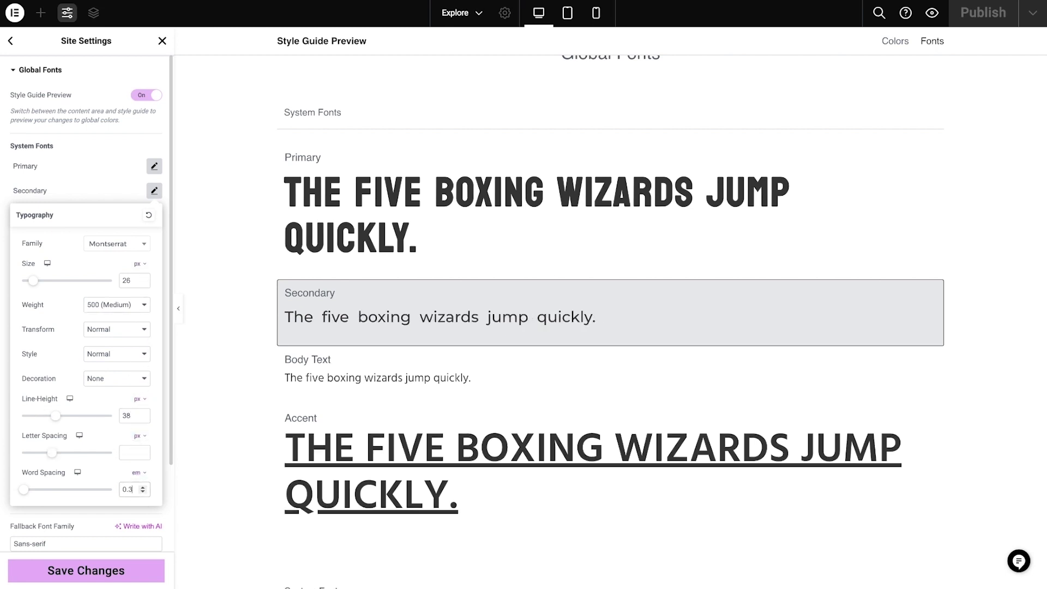
Clear the Secondary font's tablet letter spacing and set its mobile letter spacing to 1 px
{"action": "left_click", "coordinate": [83, 490]}
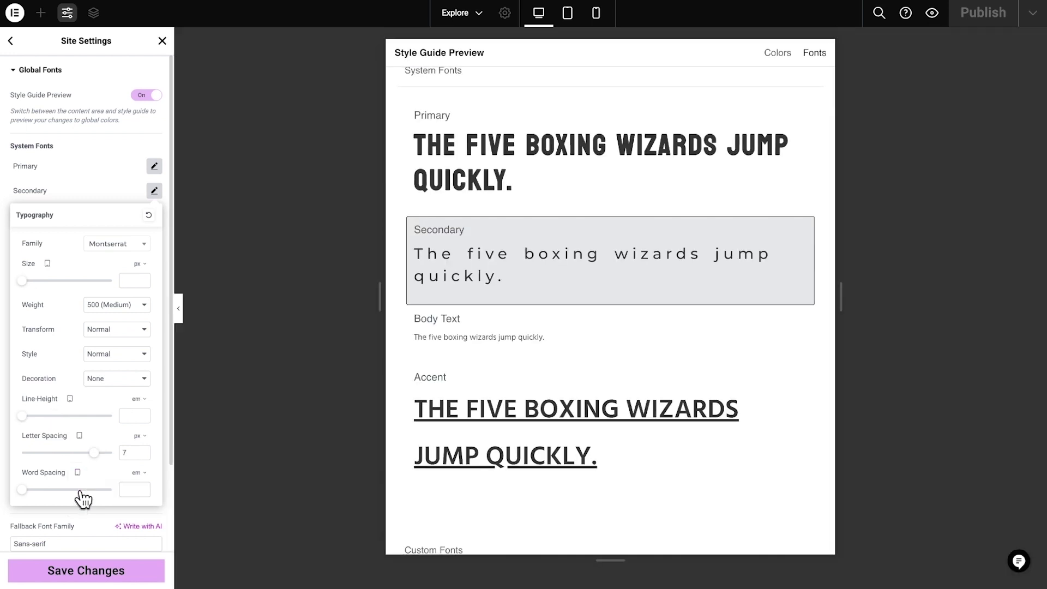
{"action": "double_click", "coordinate": [130, 452]}
{"action": "key", "text": "BackSpace"}
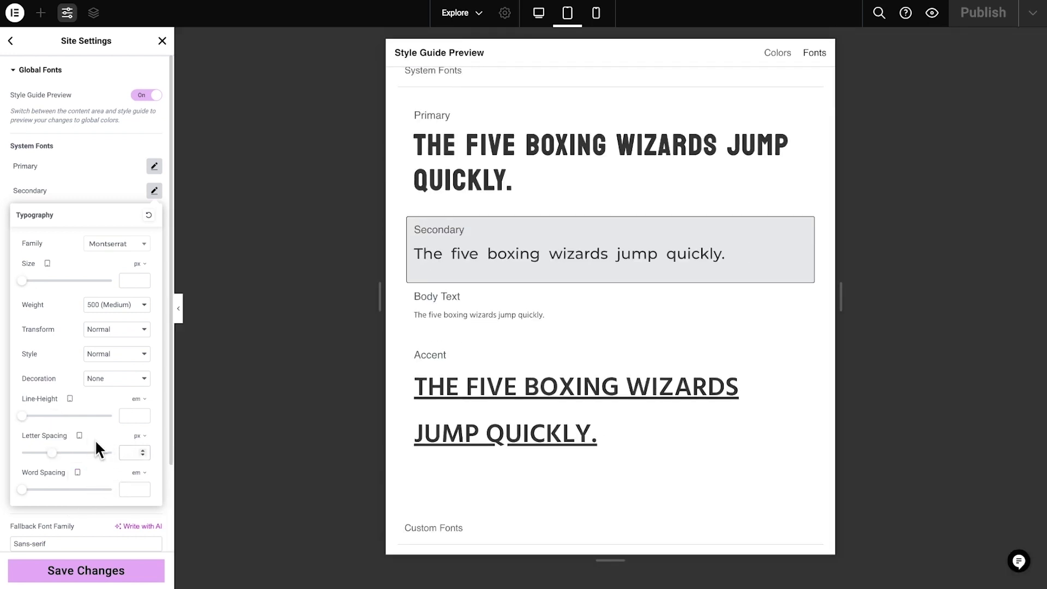
{"action": "left_click", "coordinate": [79, 436]}
{"action": "left_click", "coordinate": [83, 473]}
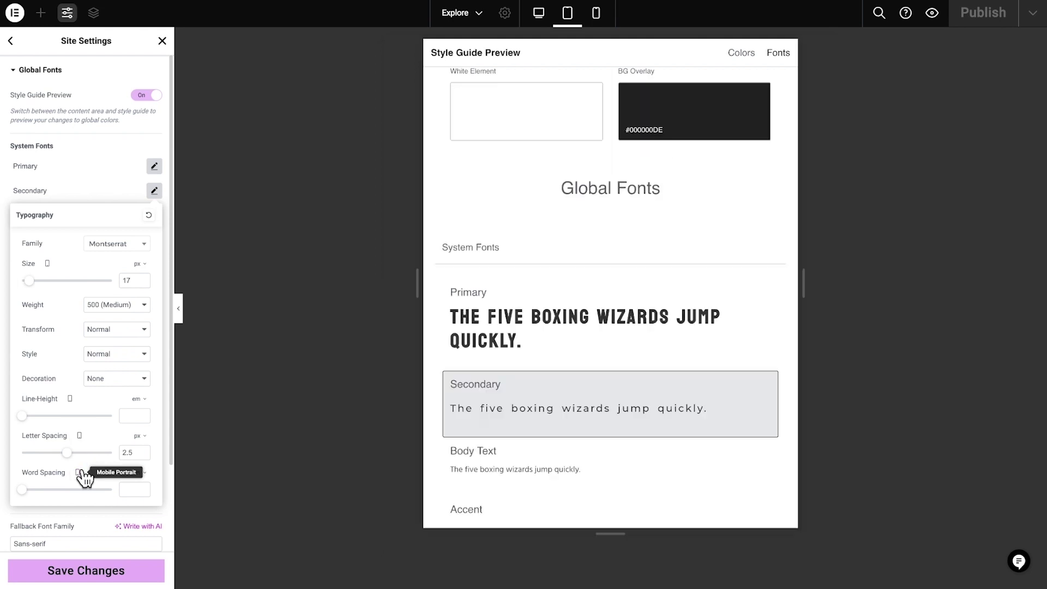
{"action": "double_click", "coordinate": [129, 452]}
{"action": "type", "text": "1"}
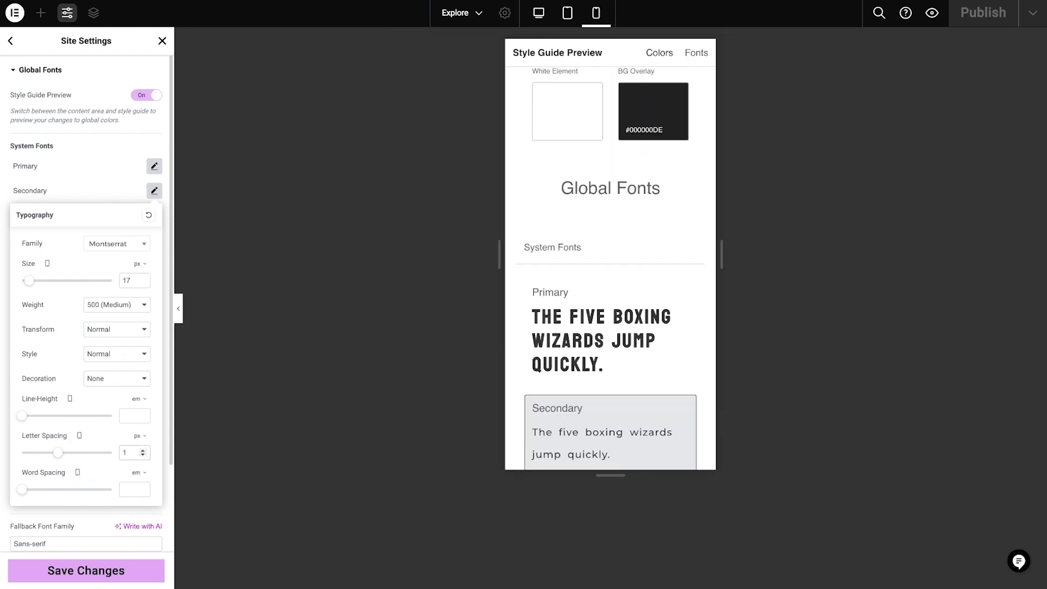
Save the global font changes and return to editing the footer
{"action": "left_click", "coordinate": [153, 192]}
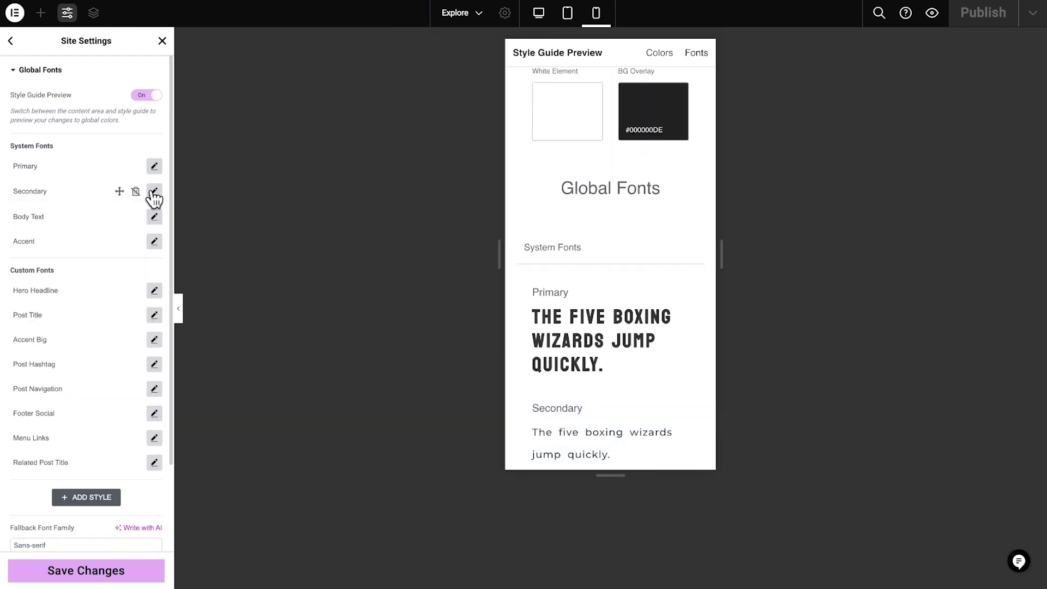
{"action": "left_click", "coordinate": [543, 13]}
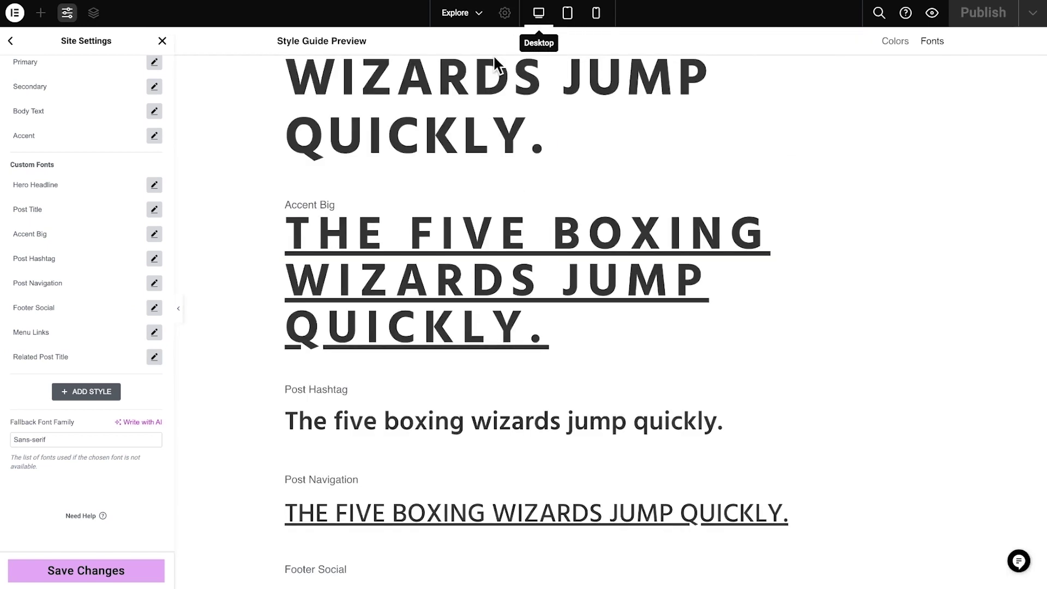
{"action": "left_click", "coordinate": [128, 569]}
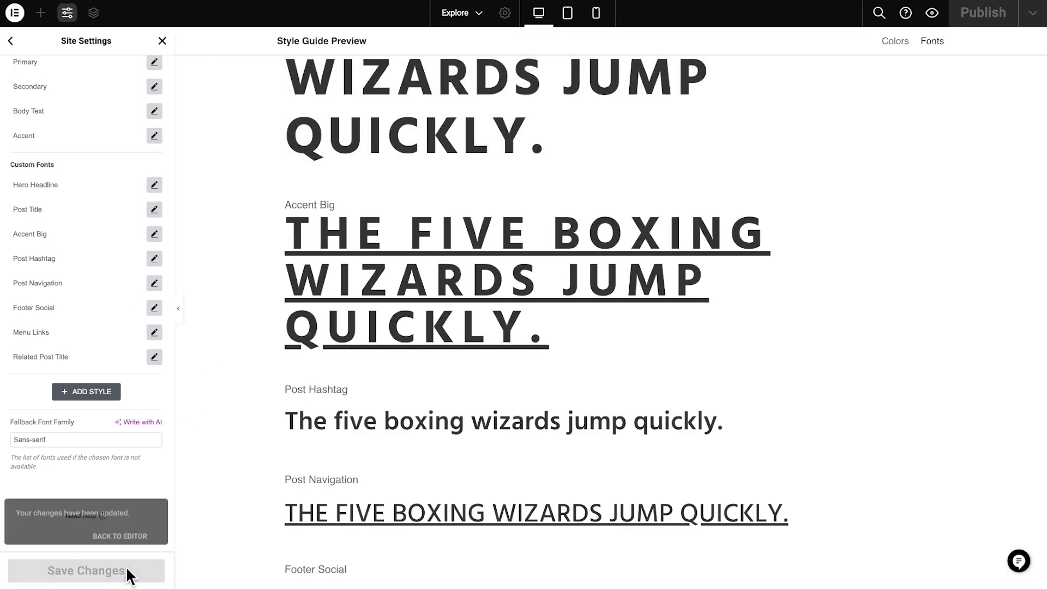
{"action": "left_click", "coordinate": [129, 529]}
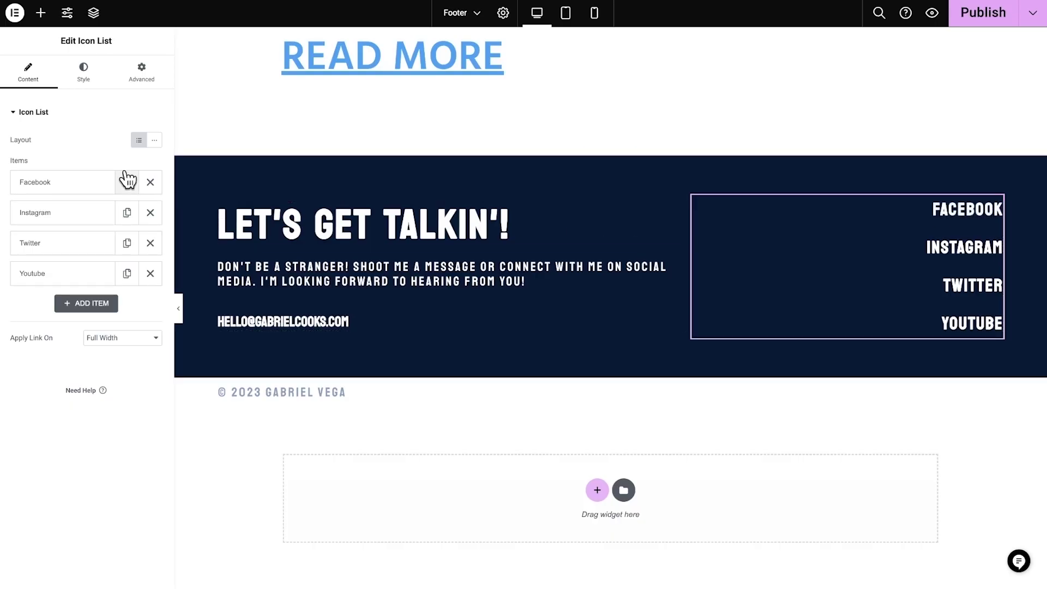
Make the Facebook, Instagram, Twitter and Youtube links turn the global Accent colour on hover
{"action": "left_click", "coordinate": [85, 76]}
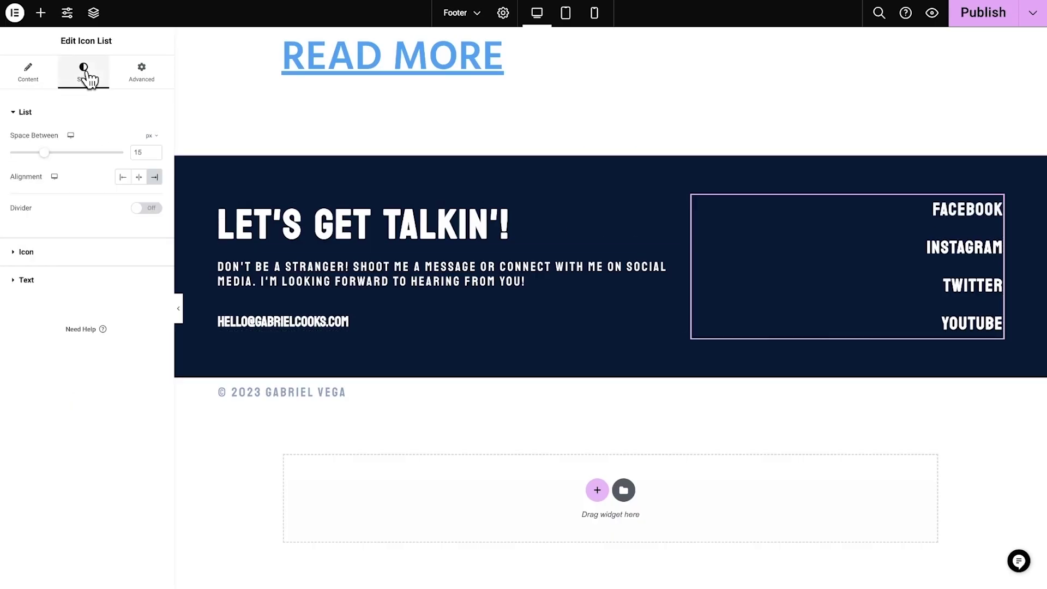
{"action": "left_click", "coordinate": [77, 281]}
{"action": "left_click", "coordinate": [123, 247]}
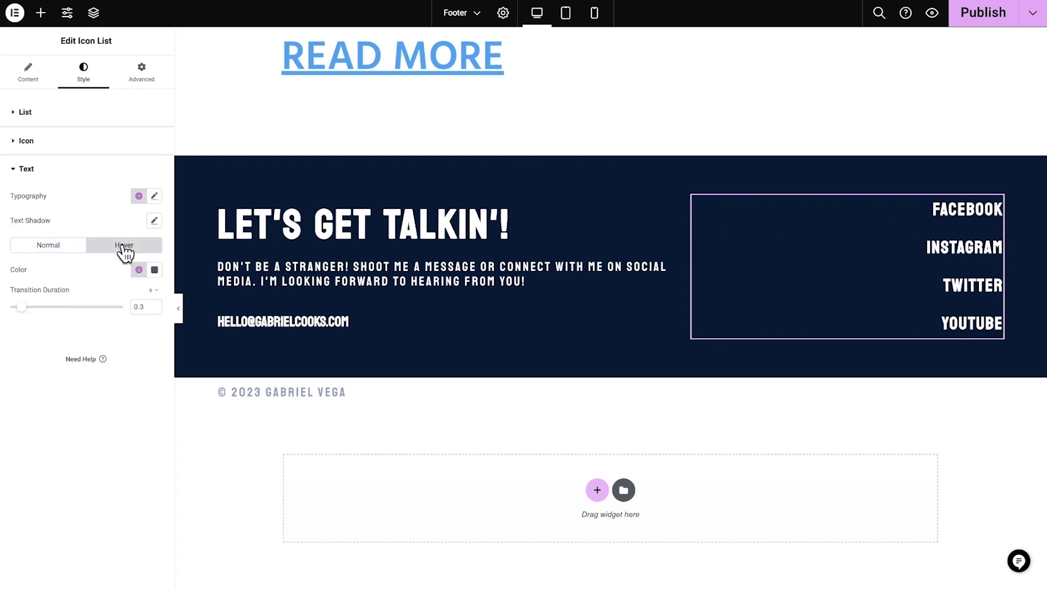
{"action": "left_click", "coordinate": [138, 270]}
{"action": "left_click", "coordinate": [84, 382]}
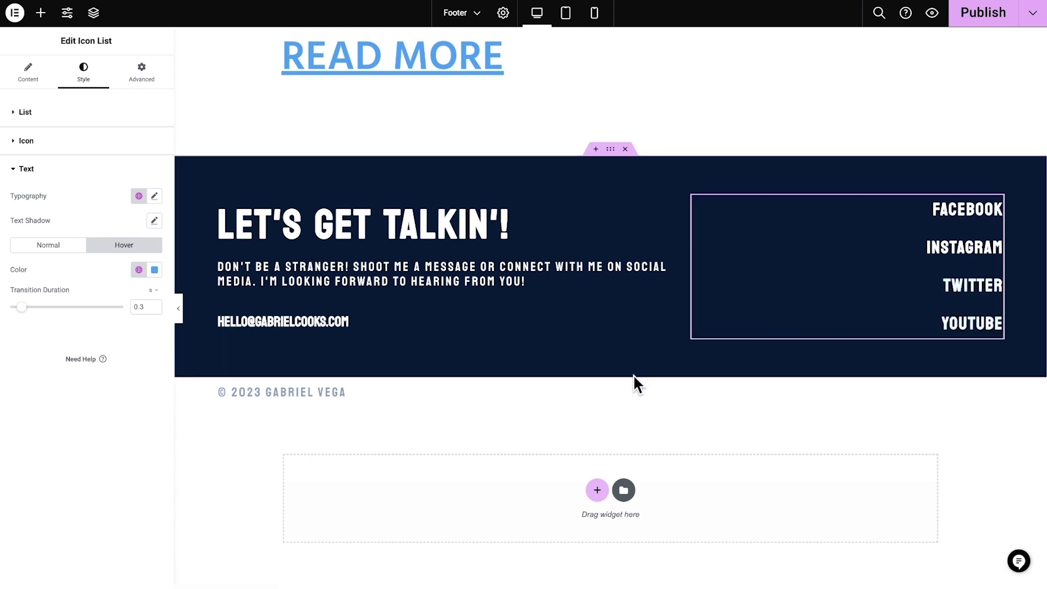
{"action": "left_click", "coordinate": [611, 373]}
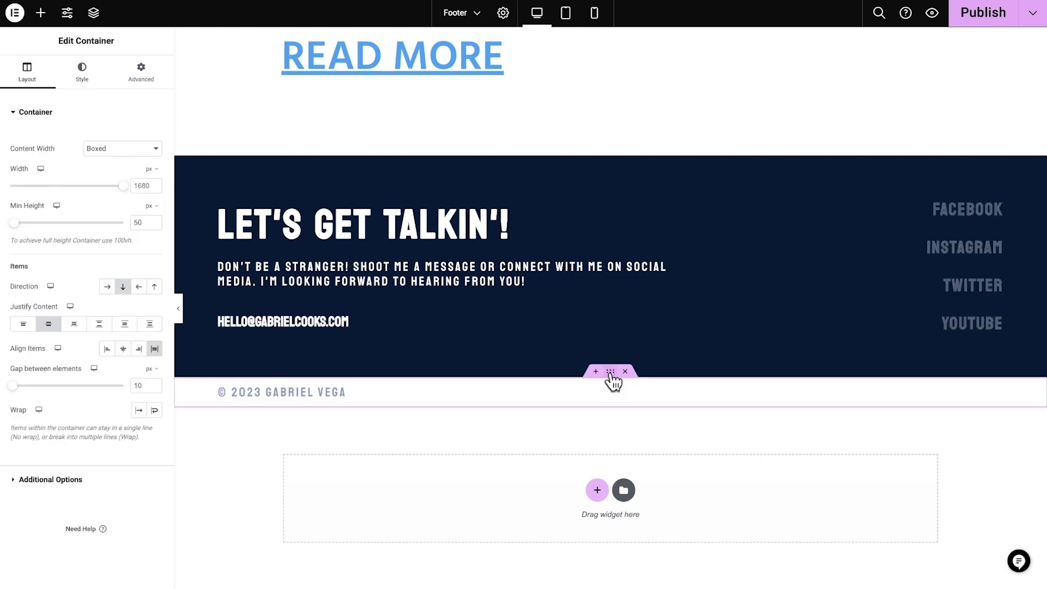
Give the copyright bar container the global Primary navy background colour
{"action": "left_click", "coordinate": [100, 73]}
{"action": "left_click", "coordinate": [139, 189]}
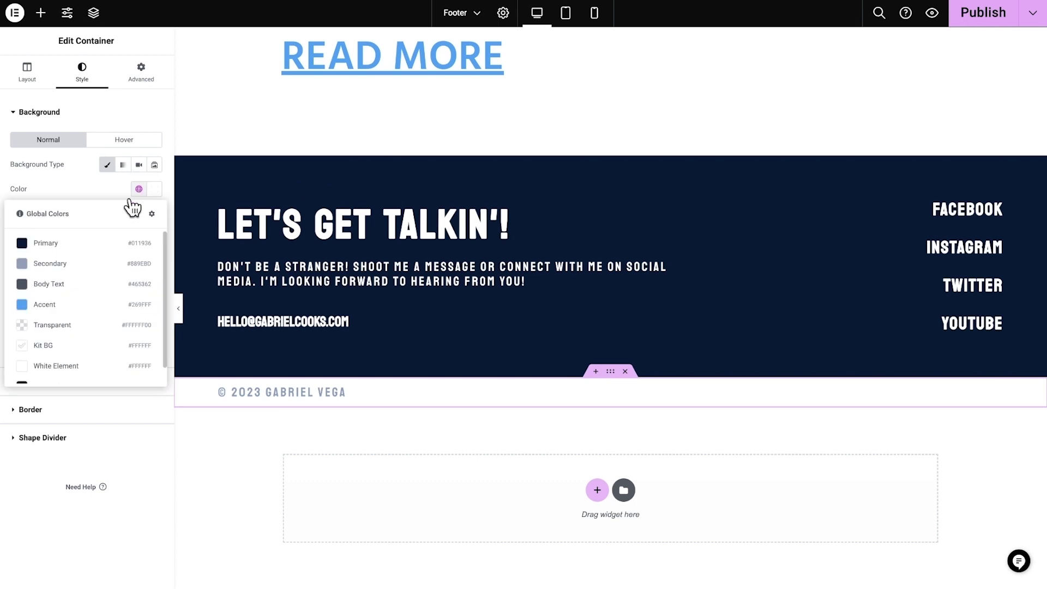
{"action": "left_click", "coordinate": [97, 244]}
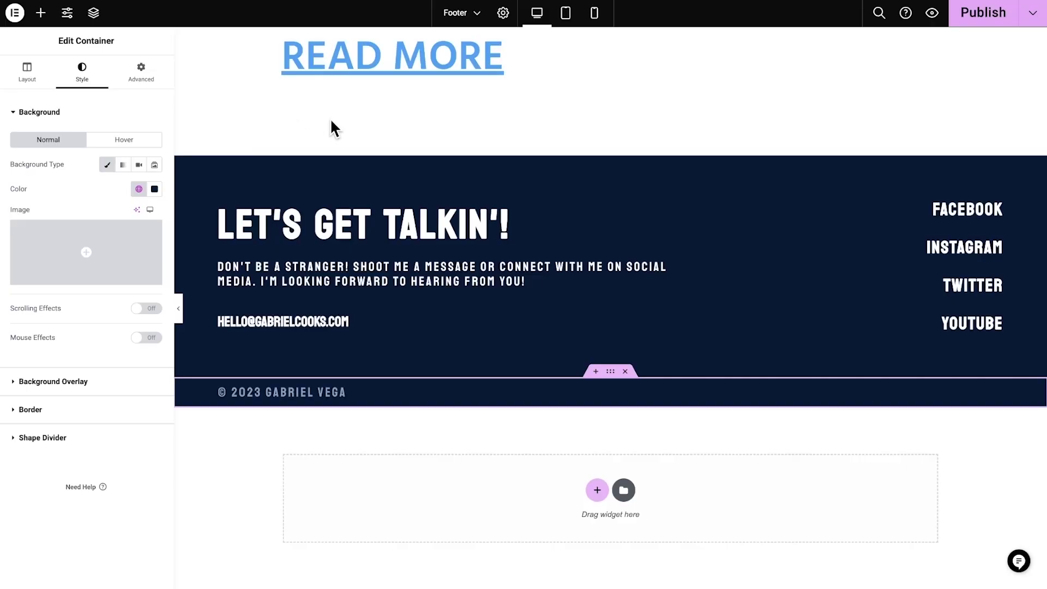
{"action": "left_click", "coordinate": [610, 151]}
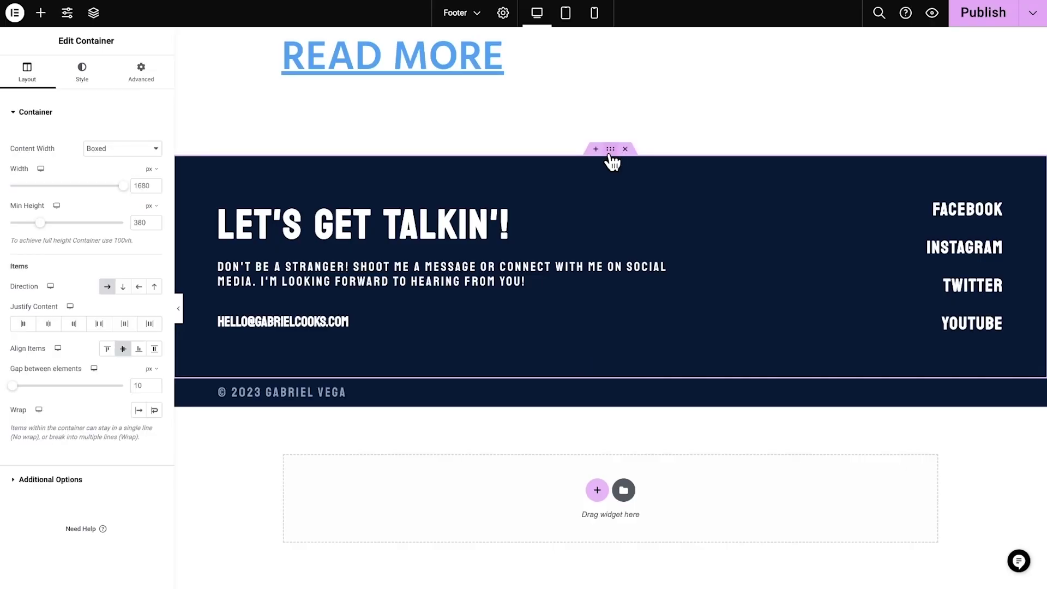
Add a flipped Waves Brush top shape divider, width 140 and height 40, to the footer
{"action": "left_click", "coordinate": [88, 70]}
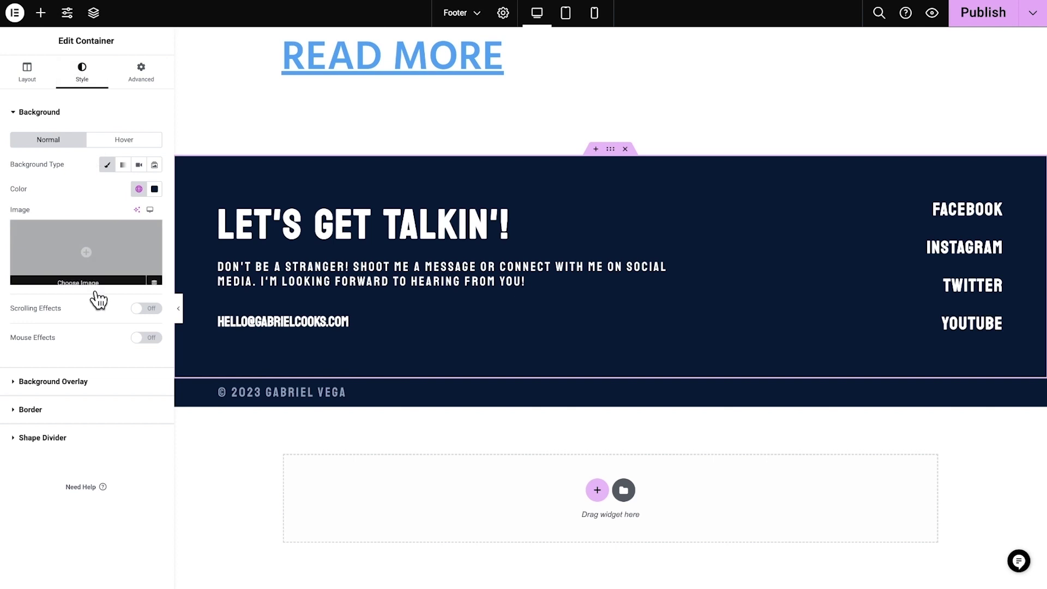
{"action": "left_click", "coordinate": [88, 439]}
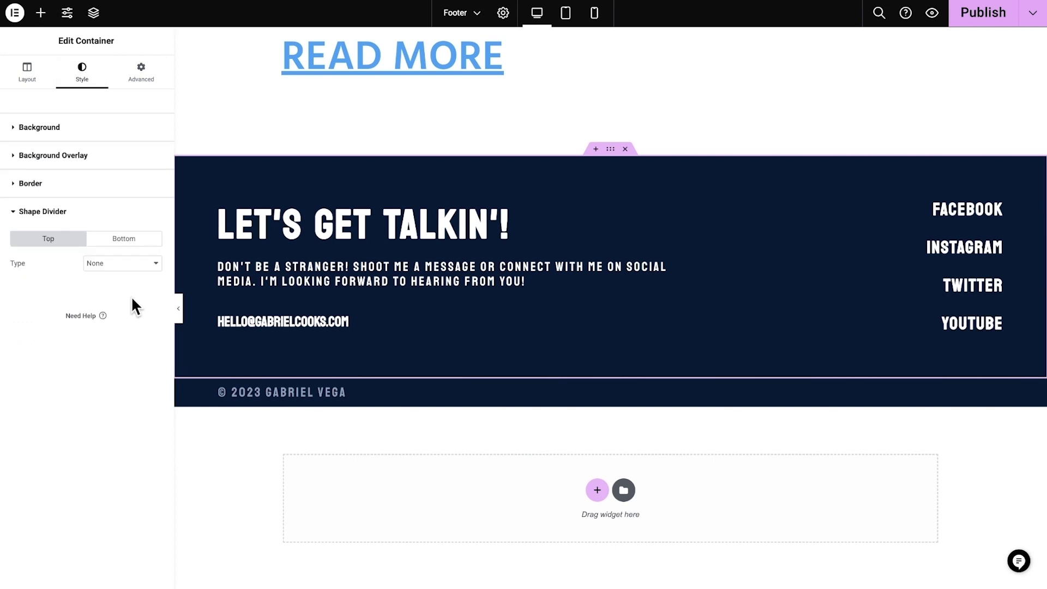
{"action": "left_click", "coordinate": [152, 267]}
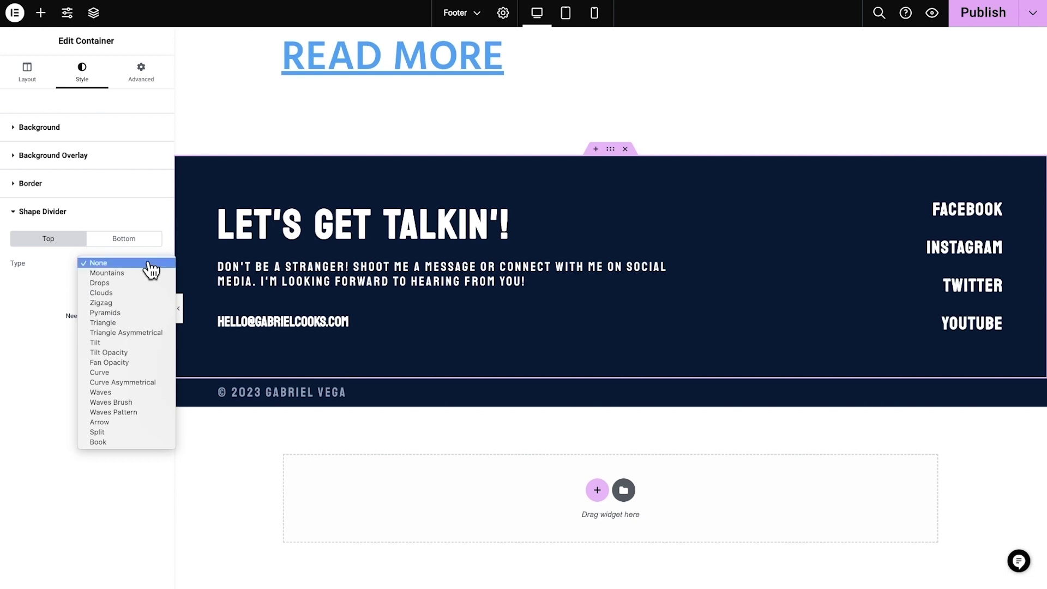
{"action": "left_click", "coordinate": [148, 403]}
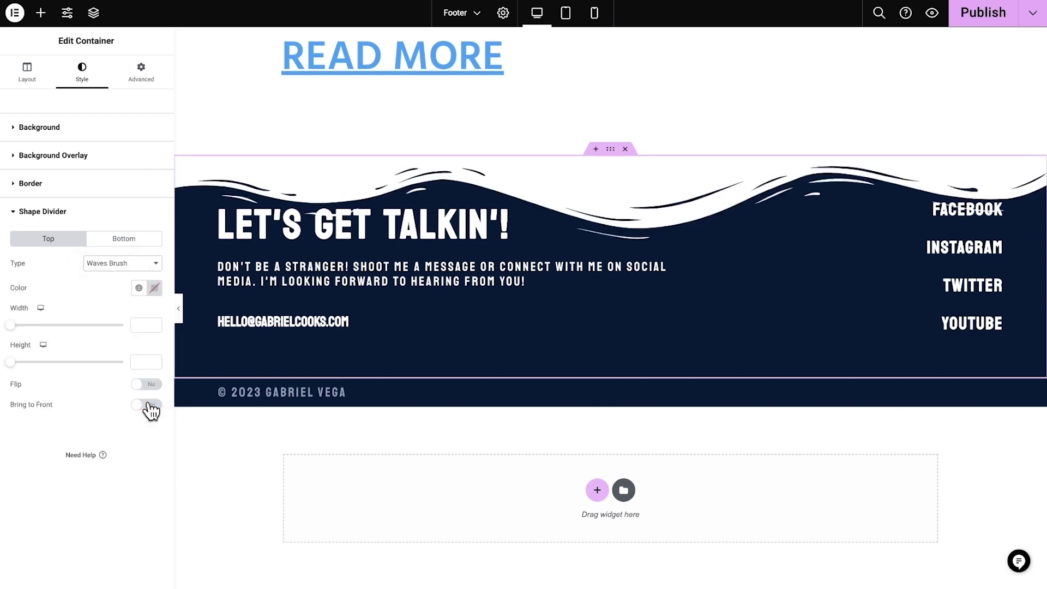
{"action": "type", "text": "140"}
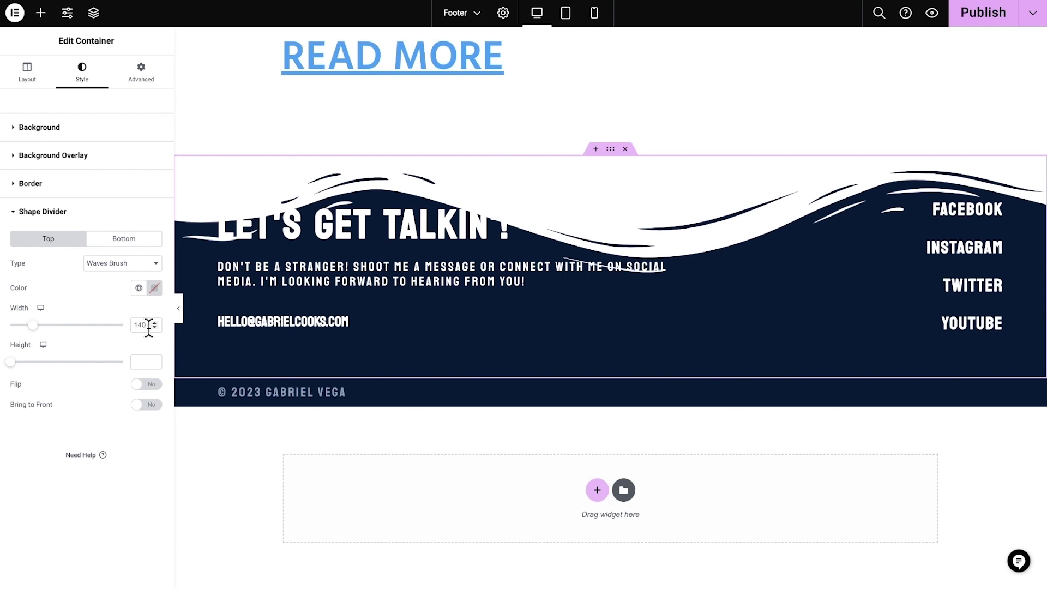
{"action": "type", "text": "40"}
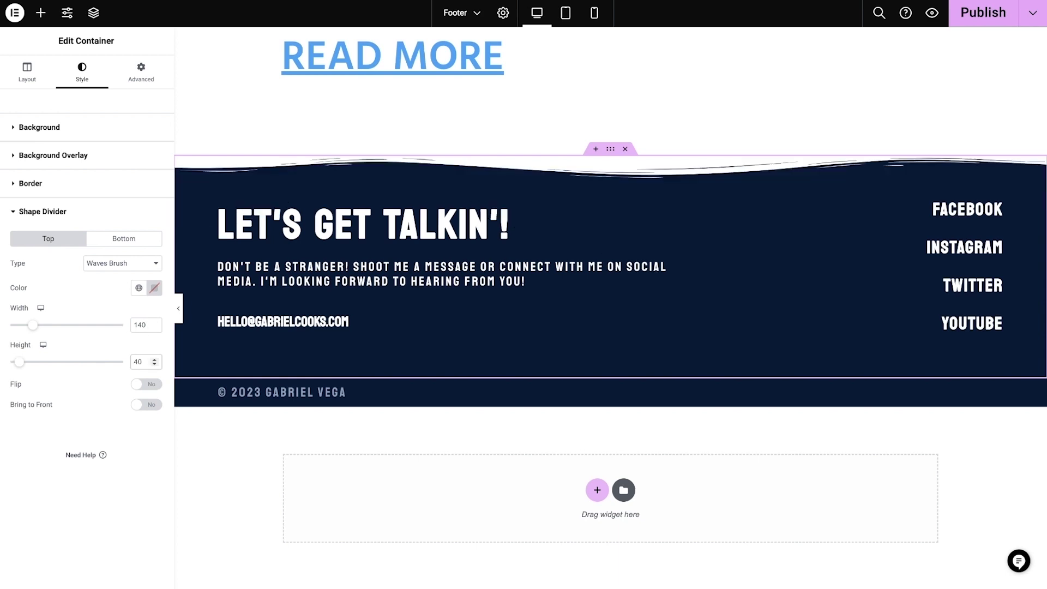
{"action": "left_click", "coordinate": [152, 384]}
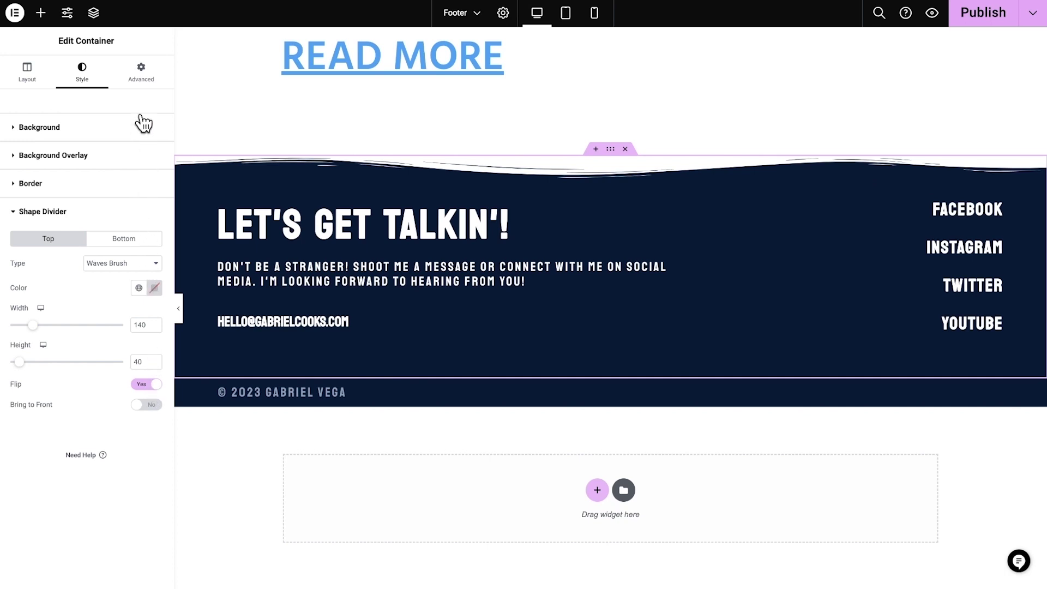
{"action": "left_click", "coordinate": [143, 71]}
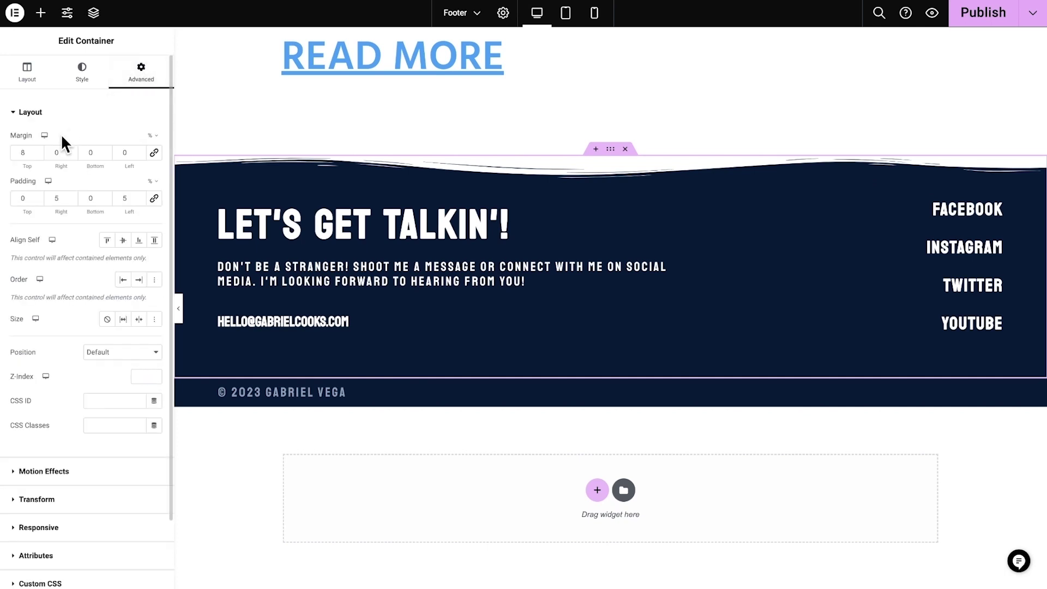
Give the main footer container 6% top margin and 3% top padding, preview, and publish
{"action": "left_click", "coordinate": [30, 151]}
{"action": "type", "text": "6"}
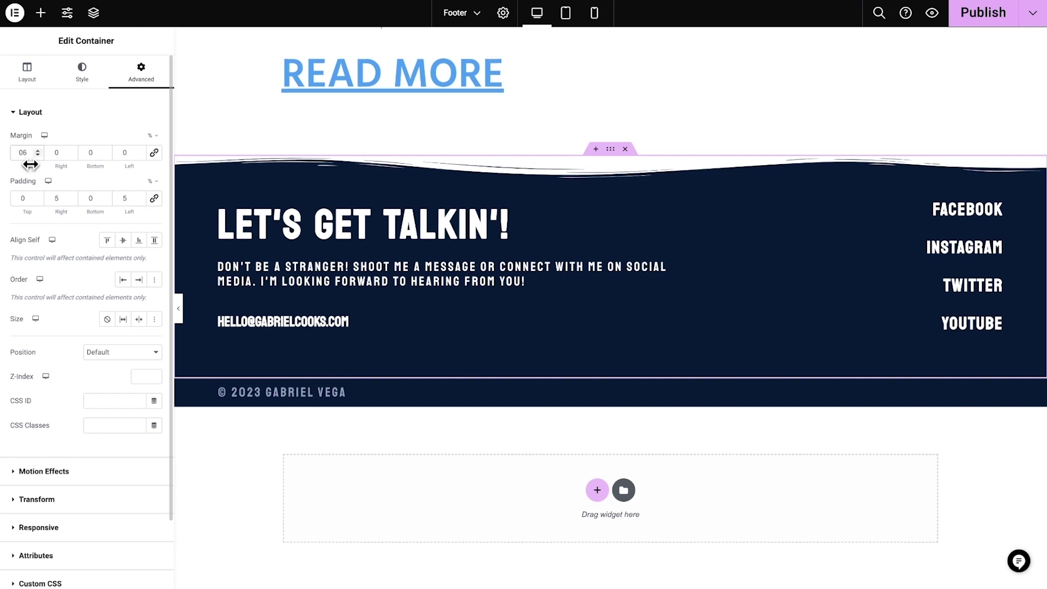
{"action": "type", "text": "3"}
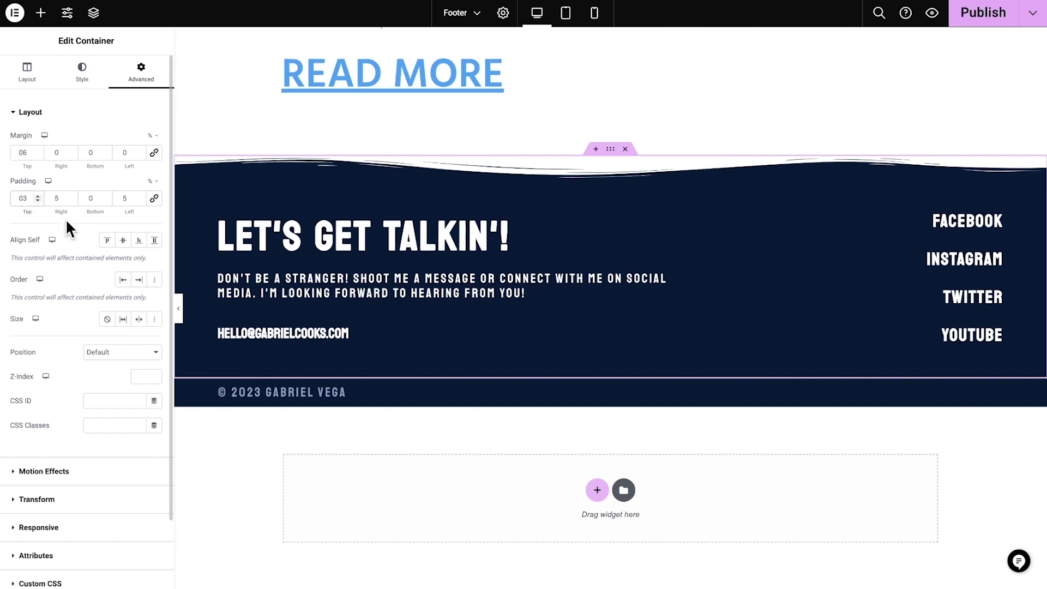
{"action": "left_click", "coordinate": [179, 308]}
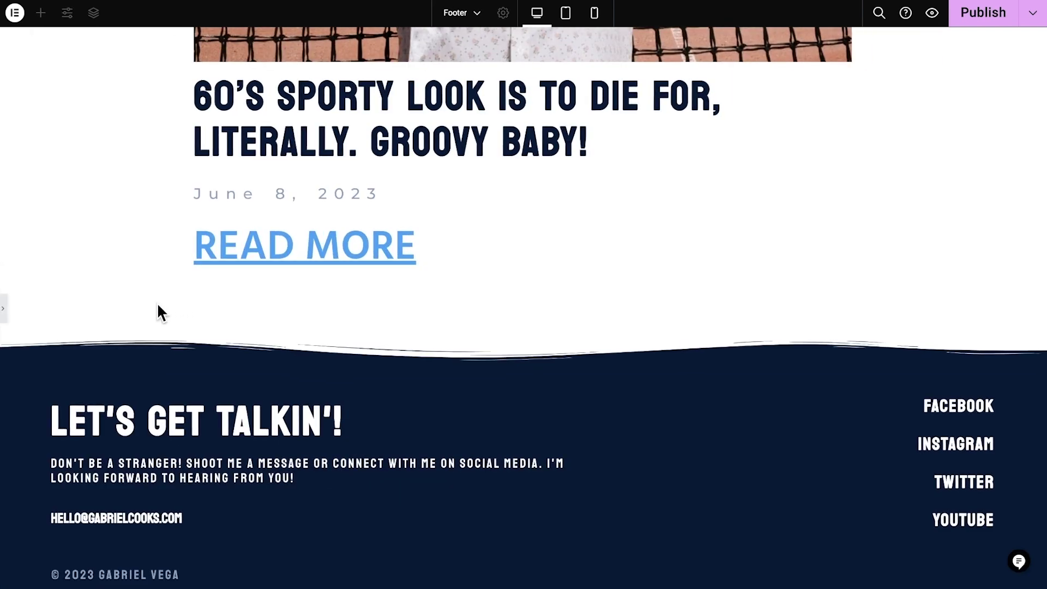
{"action": "left_click", "coordinate": [5, 314]}
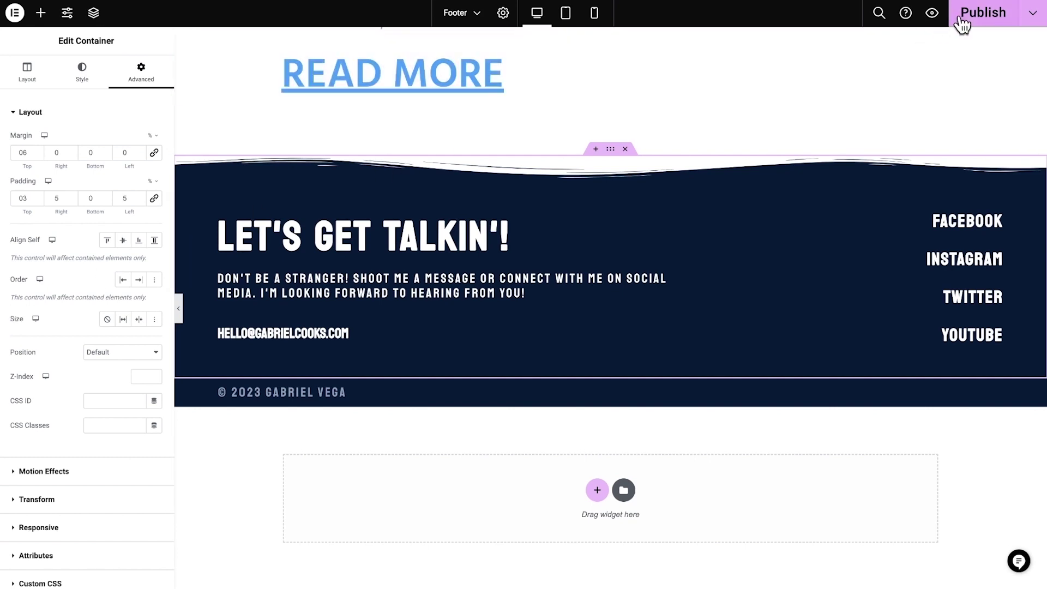
{"action": "left_click", "coordinate": [973, 21]}
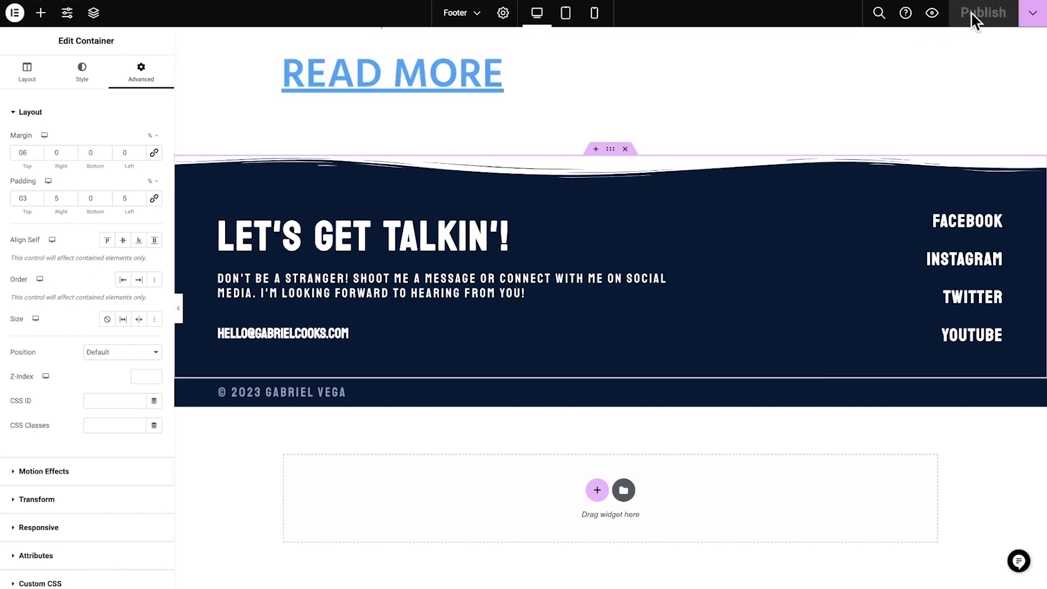